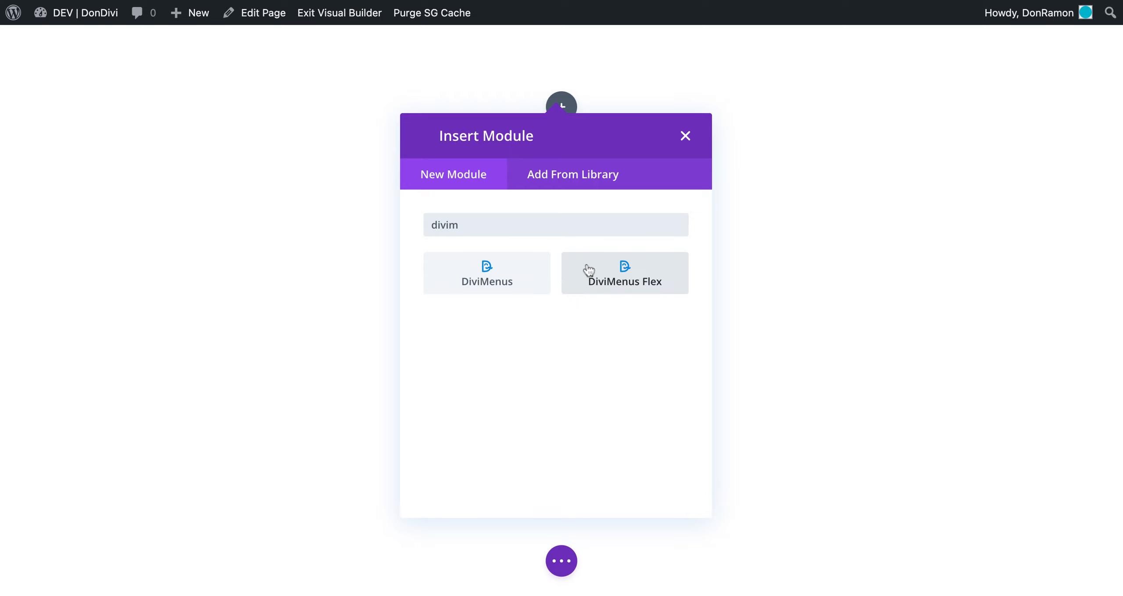
- Insert a DiviMenus Flex module and add four default menu items to it by duplicating the first one
click(581, 270)
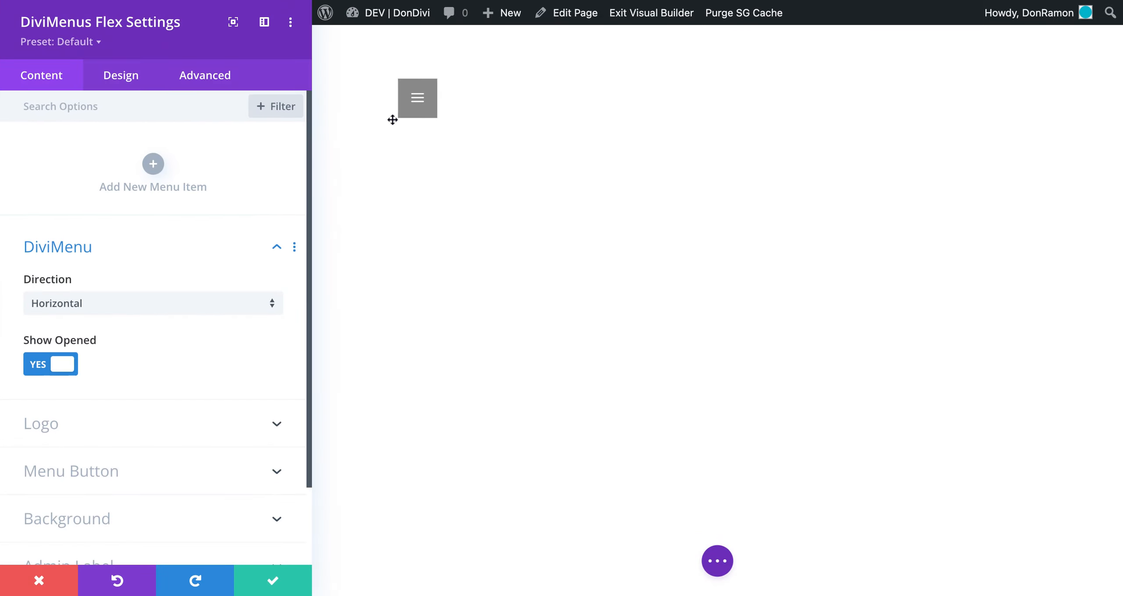
click(153, 164)
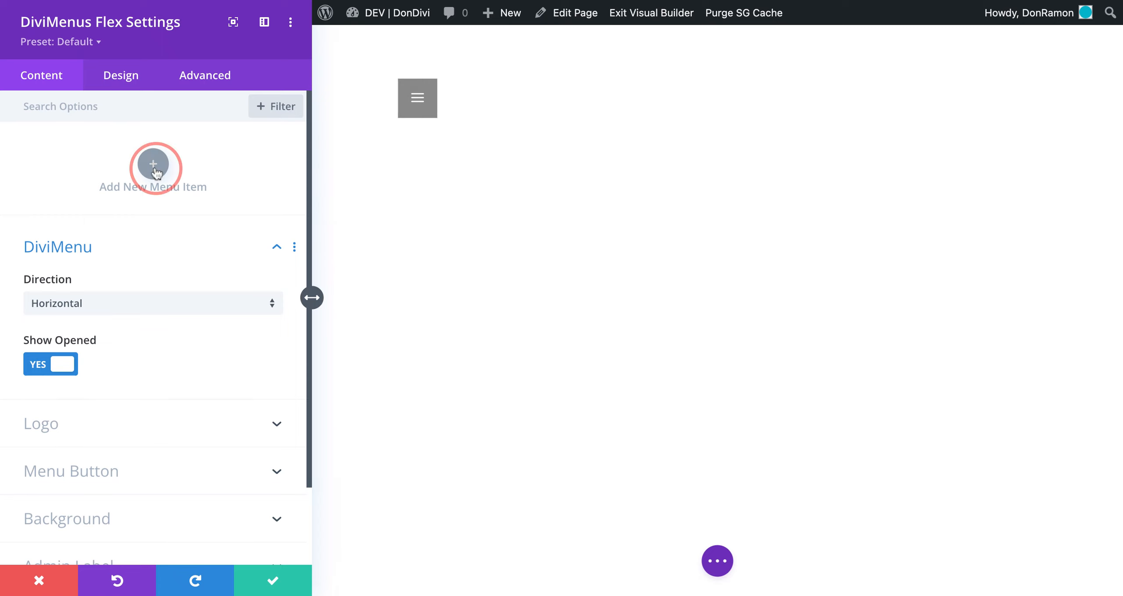
click(32, 22)
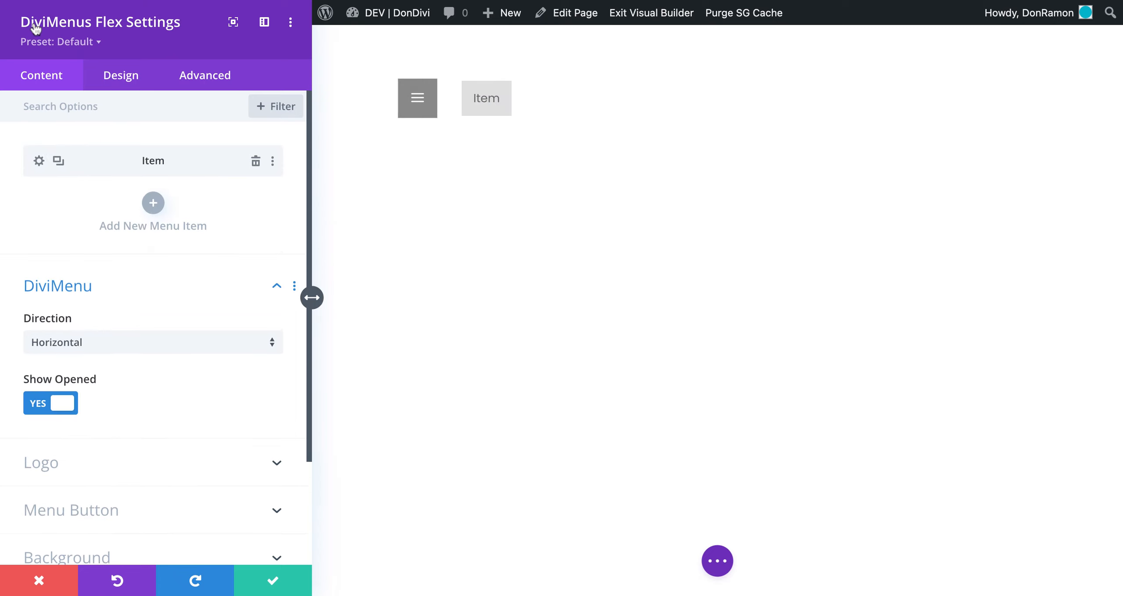
click(58, 160)
click(59, 160)
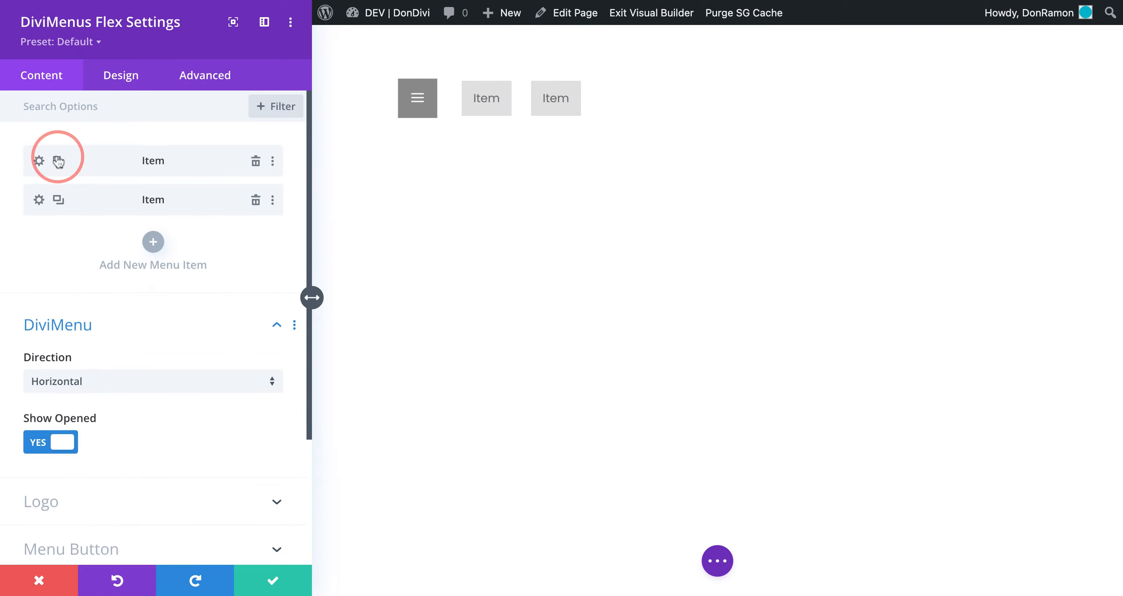
click(58, 160)
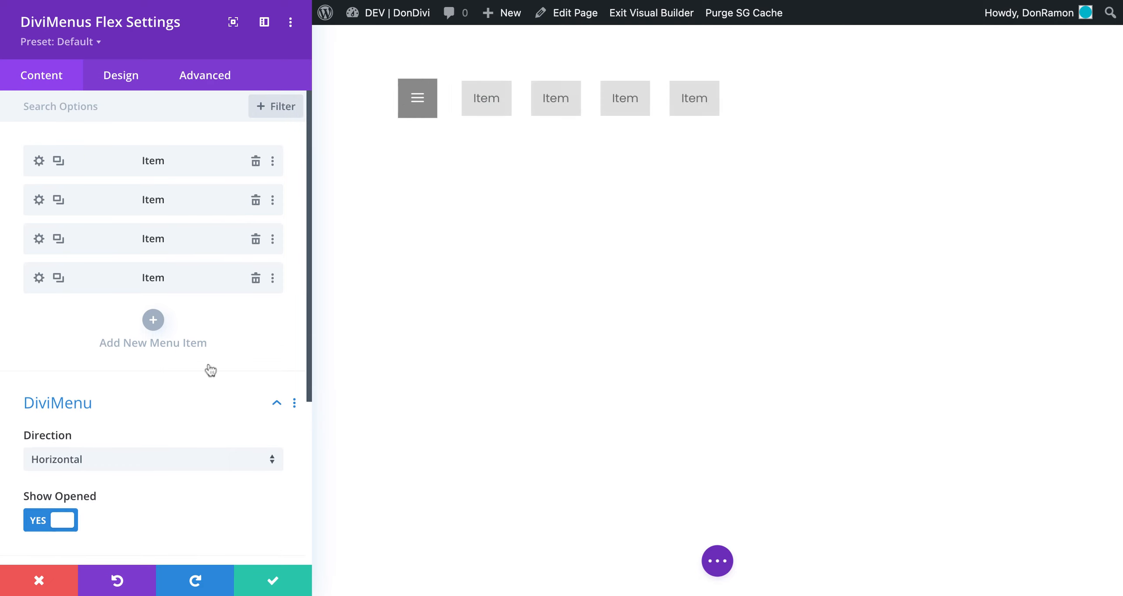
- Use SUB-logo.png from the media library as the menu's logo and link it to the Homepage Link dynamic content
scroll(211, 370, down, 5)
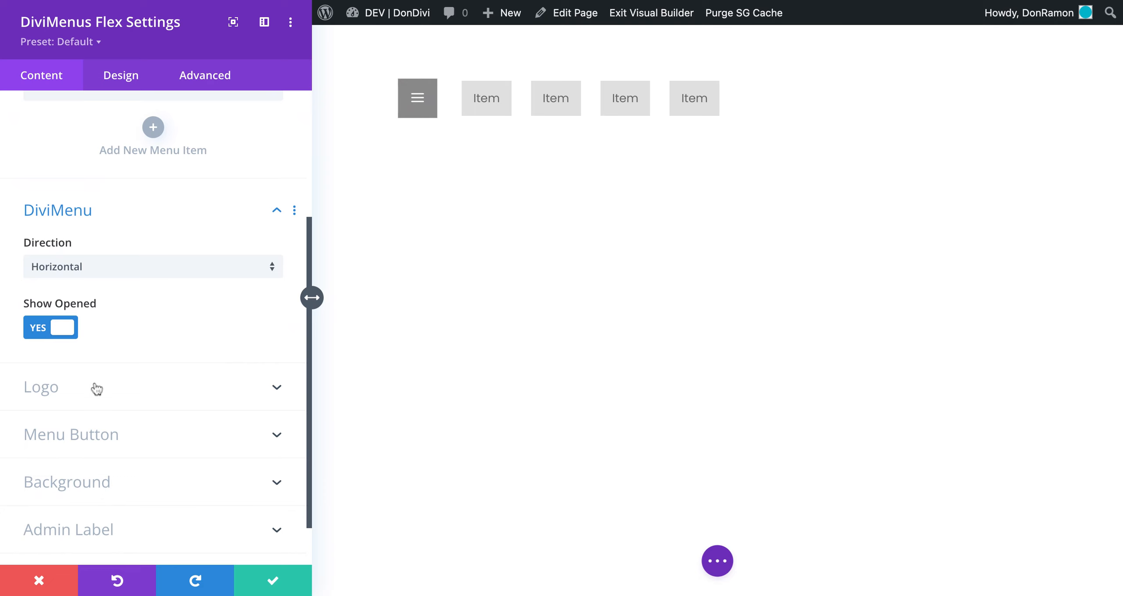
click(96, 387)
click(99, 225)
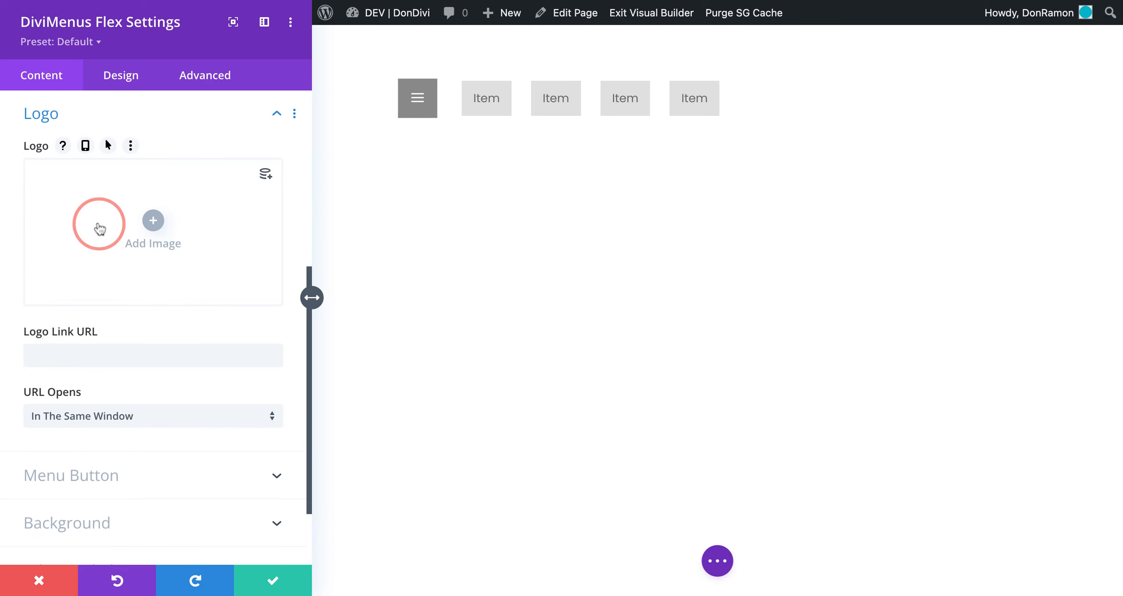
scroll(453, 255, down, 5)
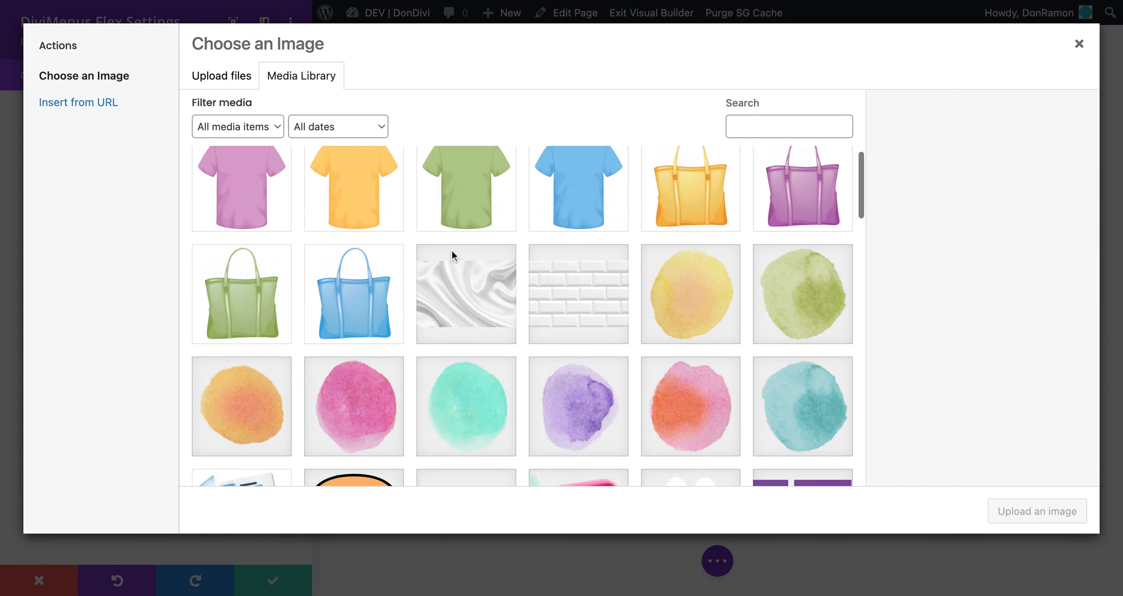
click(456, 286)
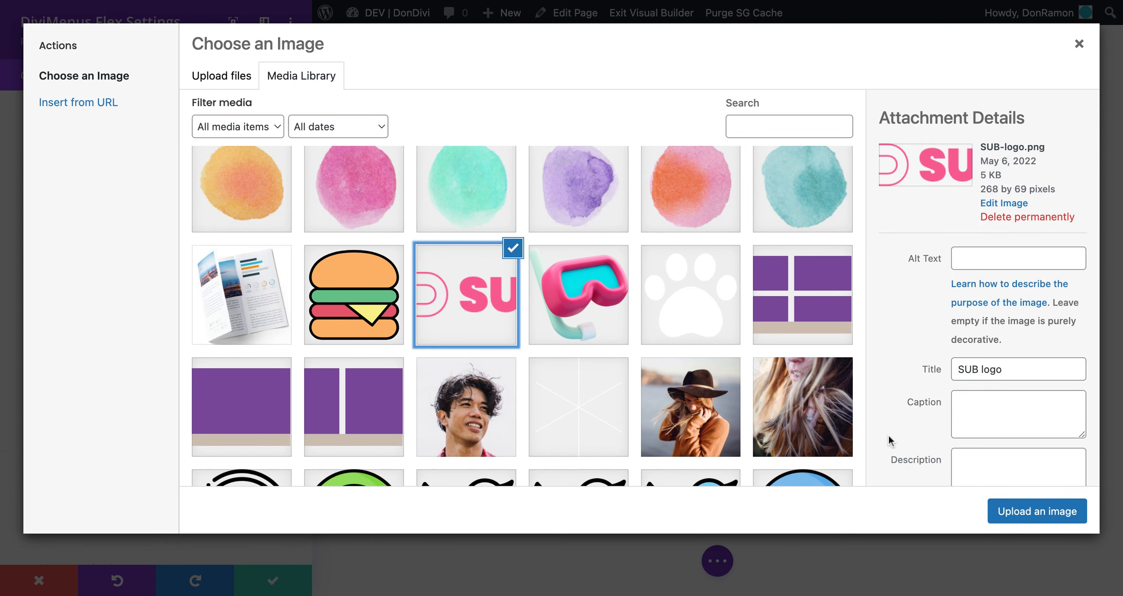
click(1013, 510)
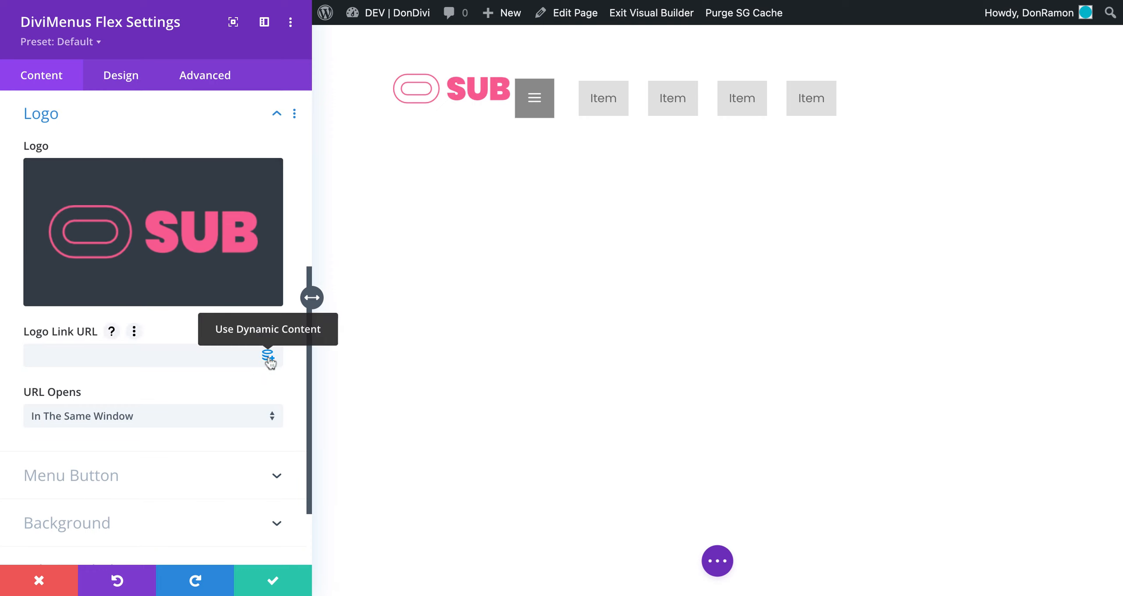
click(268, 356)
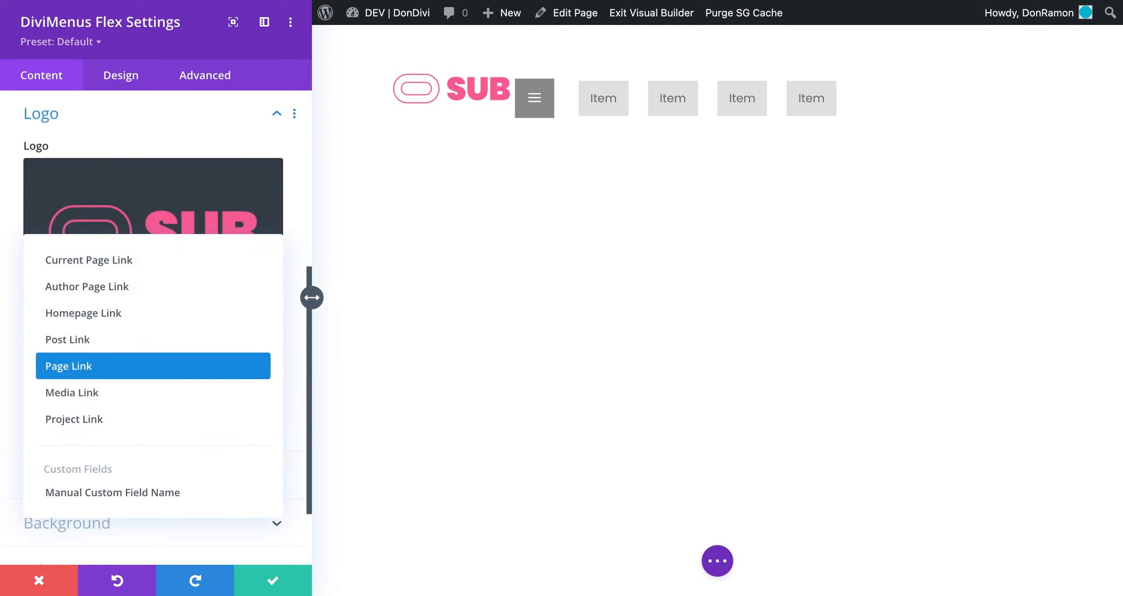
click(148, 319)
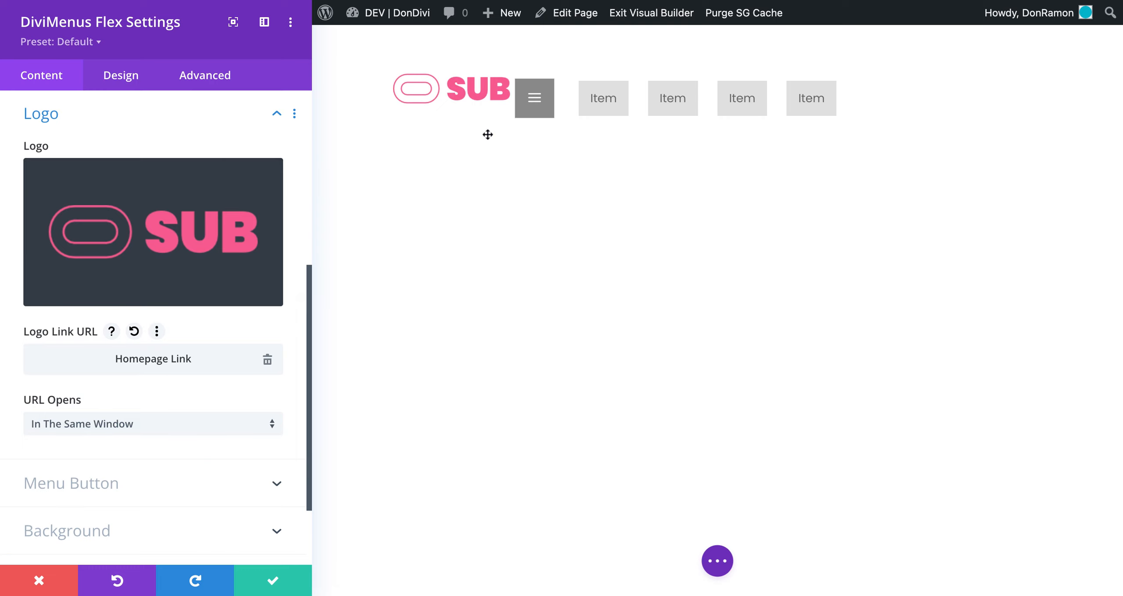
- Enable responsive values for the logo's vertical alignment and set it to Middle for desktop
click(119, 83)
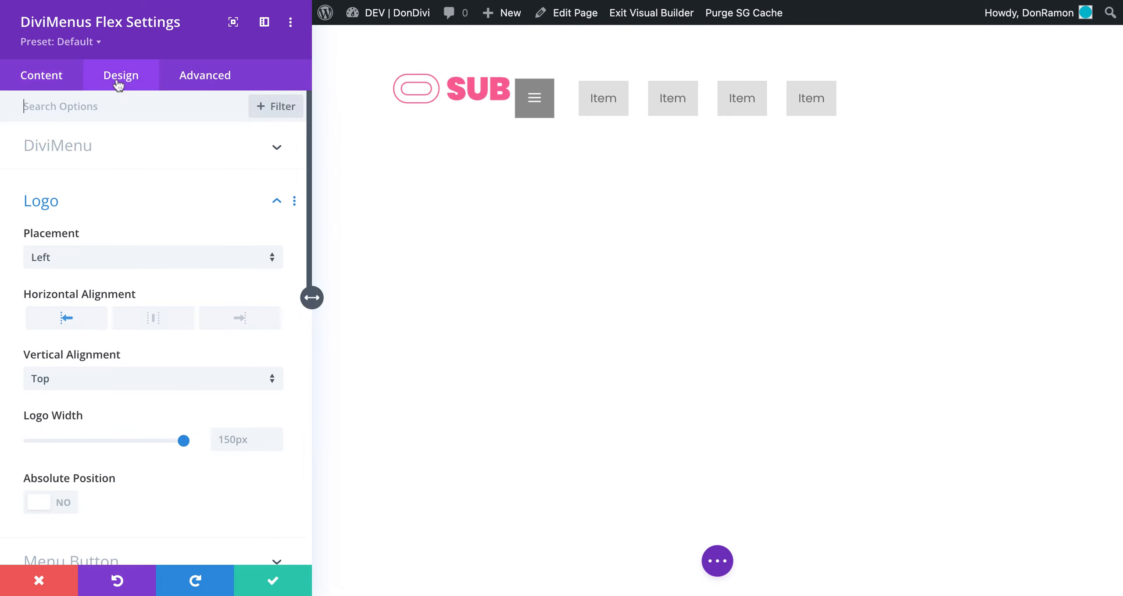
click(108, 111)
scroll(64, 206, down, 5)
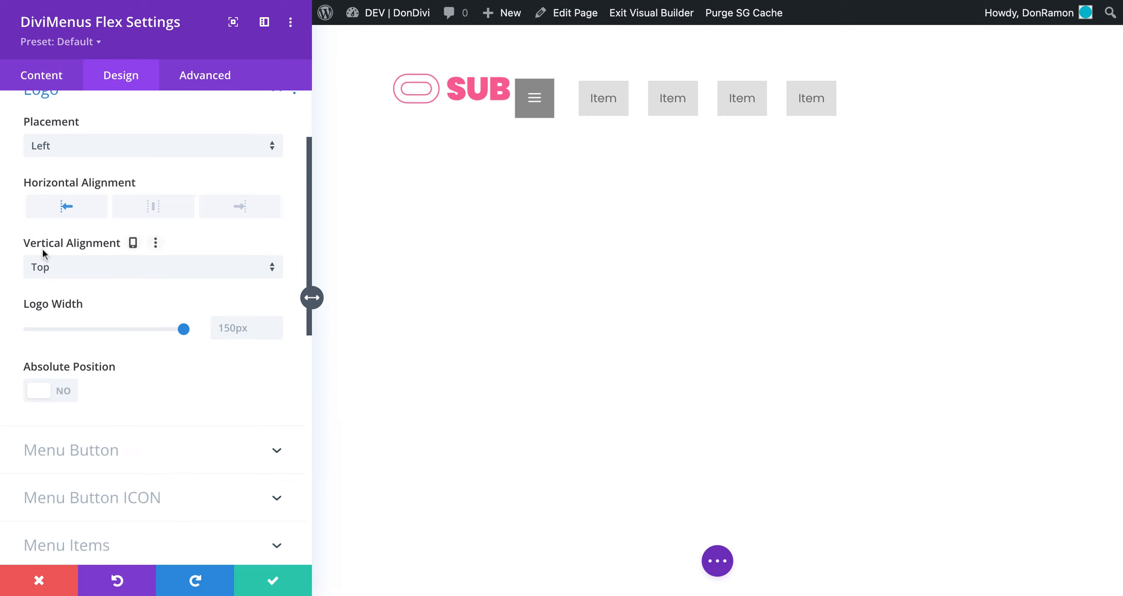
click(134, 243)
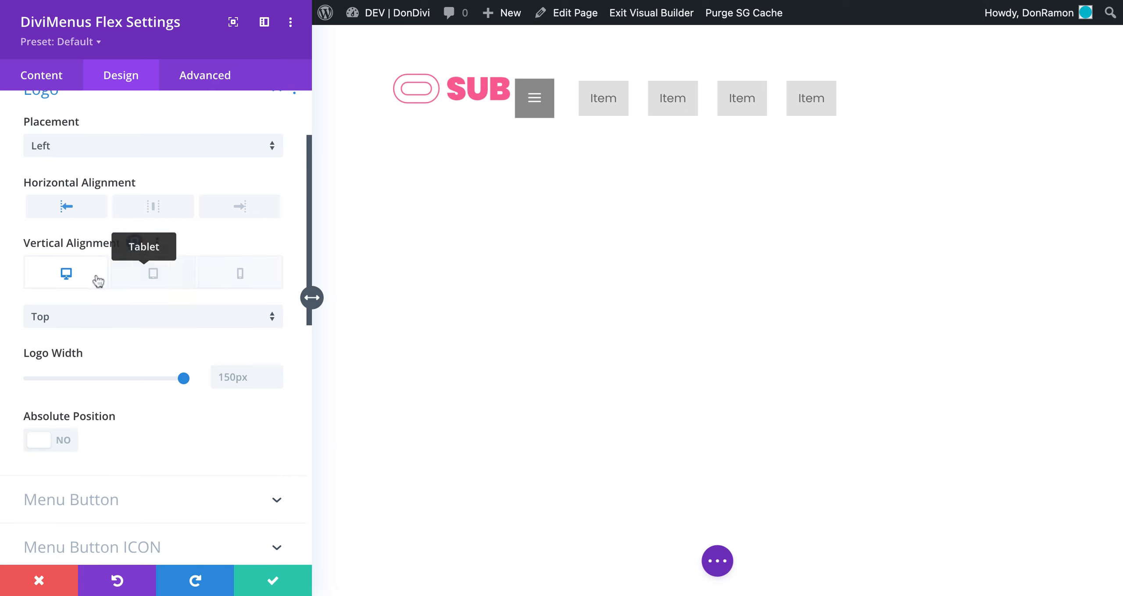
click(105, 320)
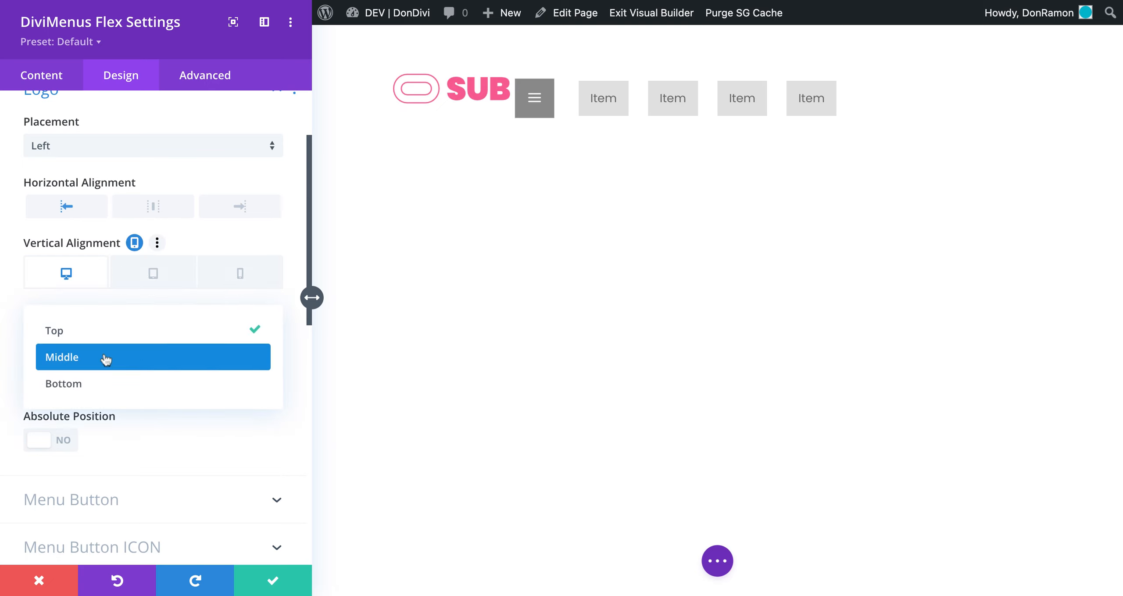
click(106, 358)
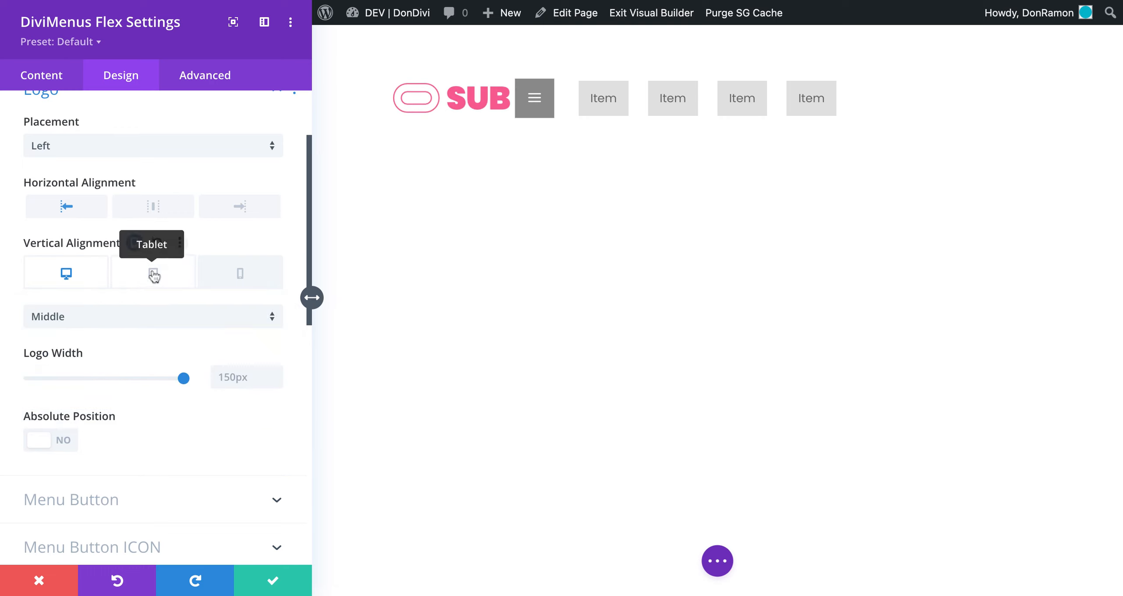
- Examine how the logo, menu button and menu items are laid out in the tablet and phone previews
click(174, 273)
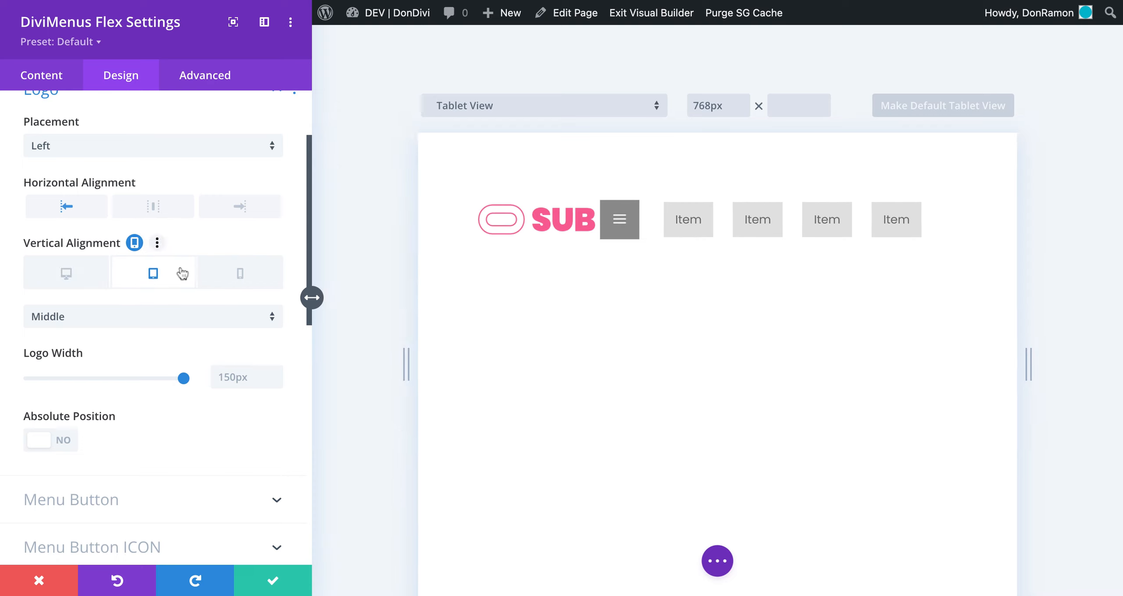
click(227, 273)
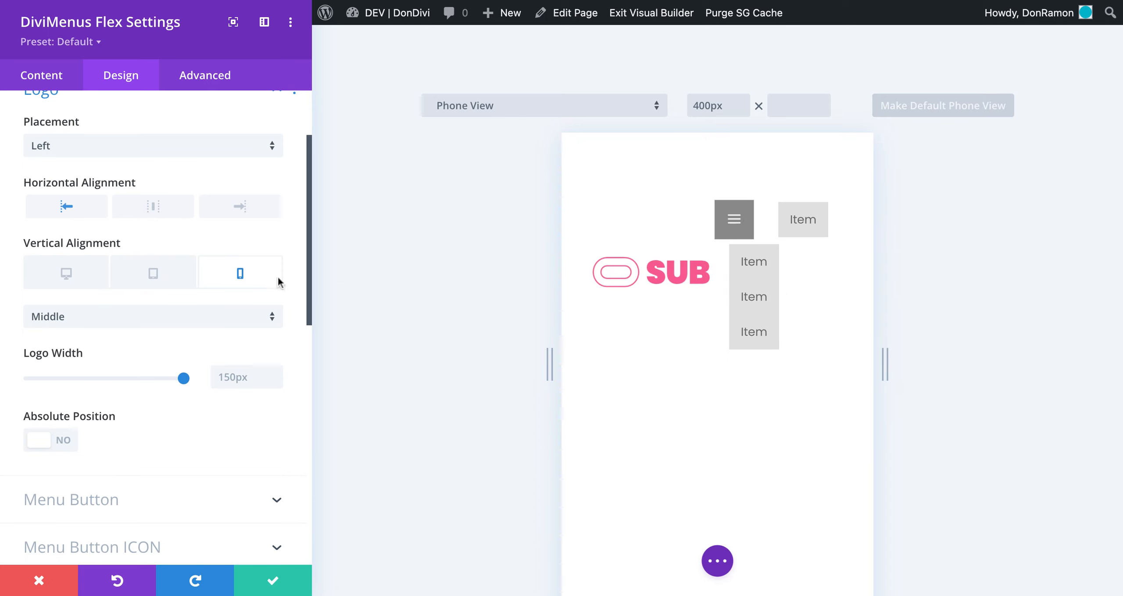
click(182, 273)
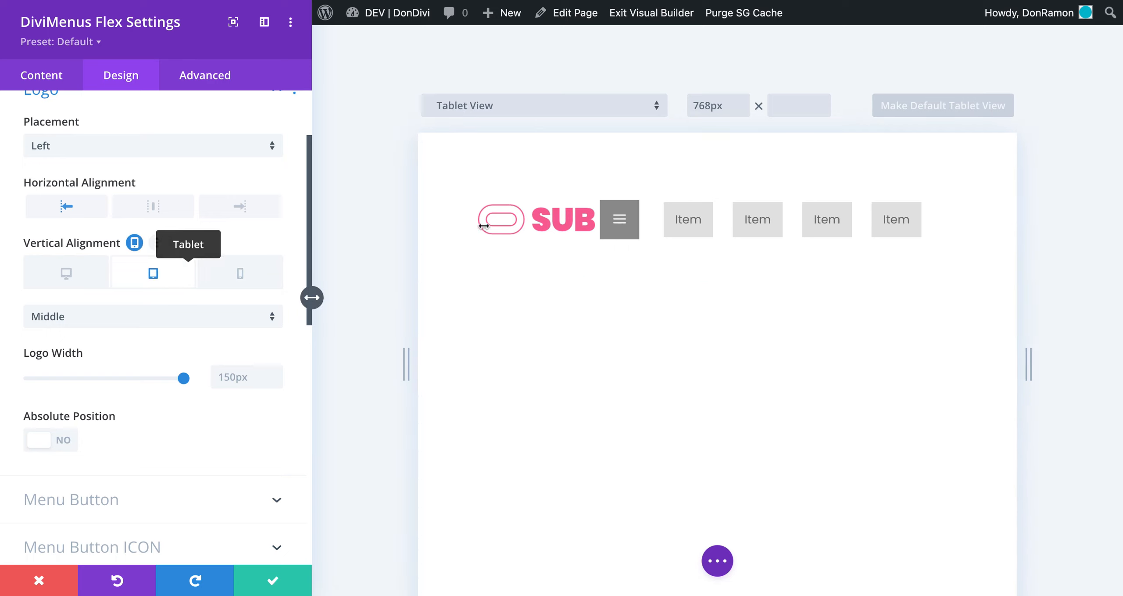
click(610, 219)
click(610, 220)
click(227, 273)
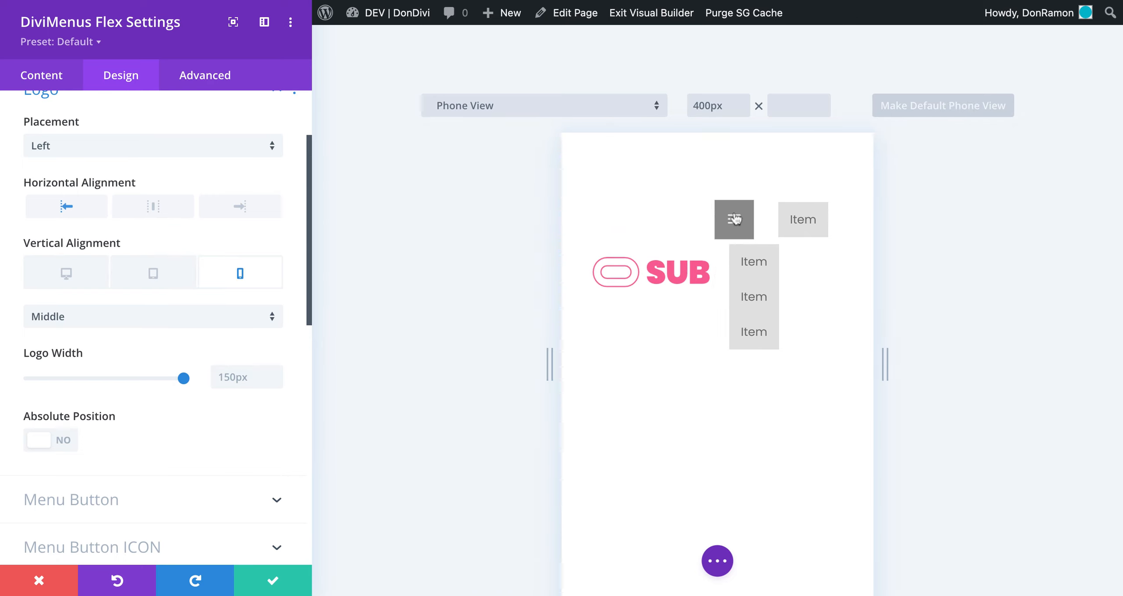
- Enable responsive values for the menu direction, set it to Vertical for tablet, and check the phone preview
click(154, 274)
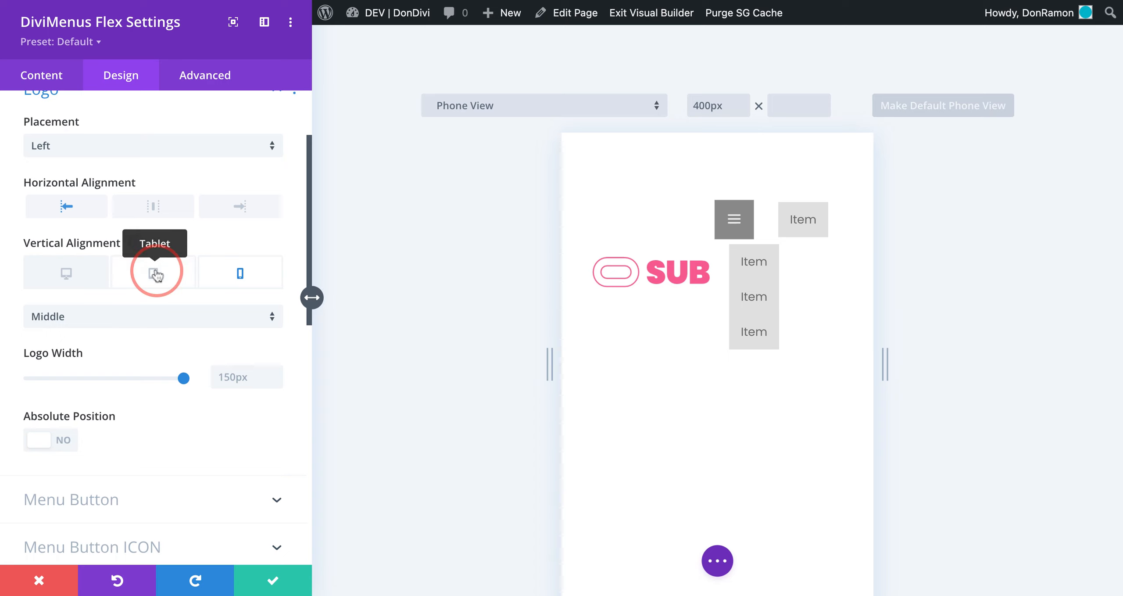
click(48, 79)
scroll(83, 127, up, 5)
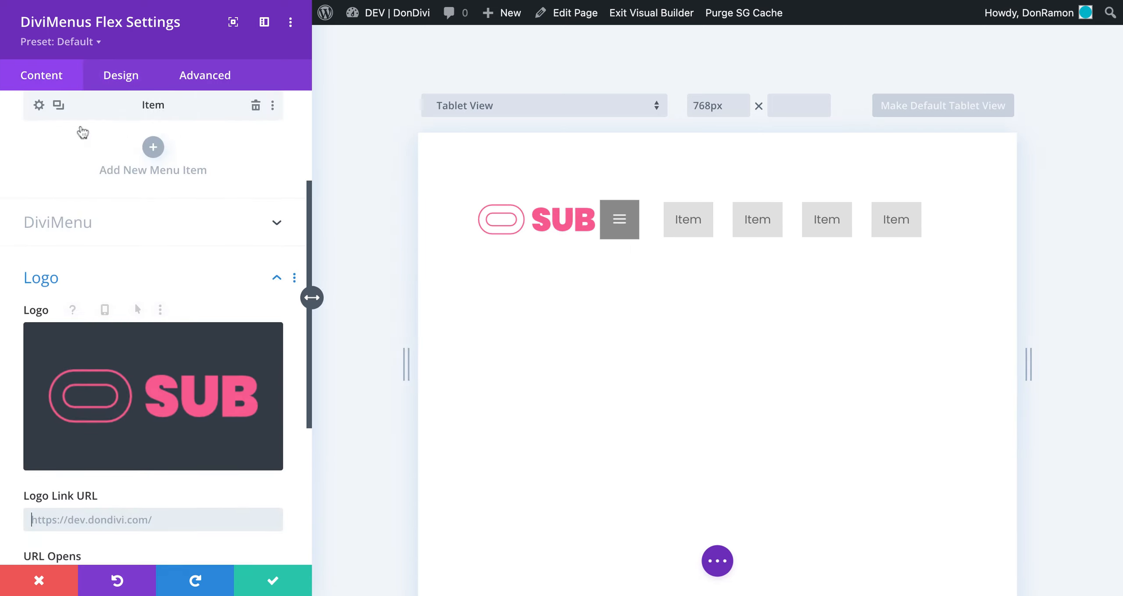
scroll(83, 131, up, 3)
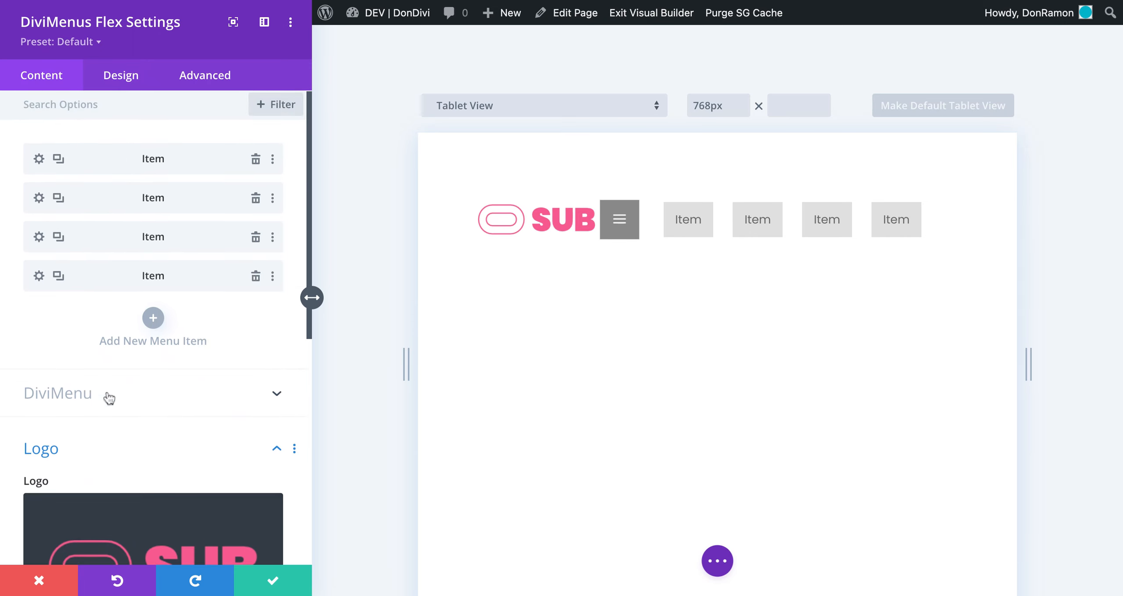
click(105, 394)
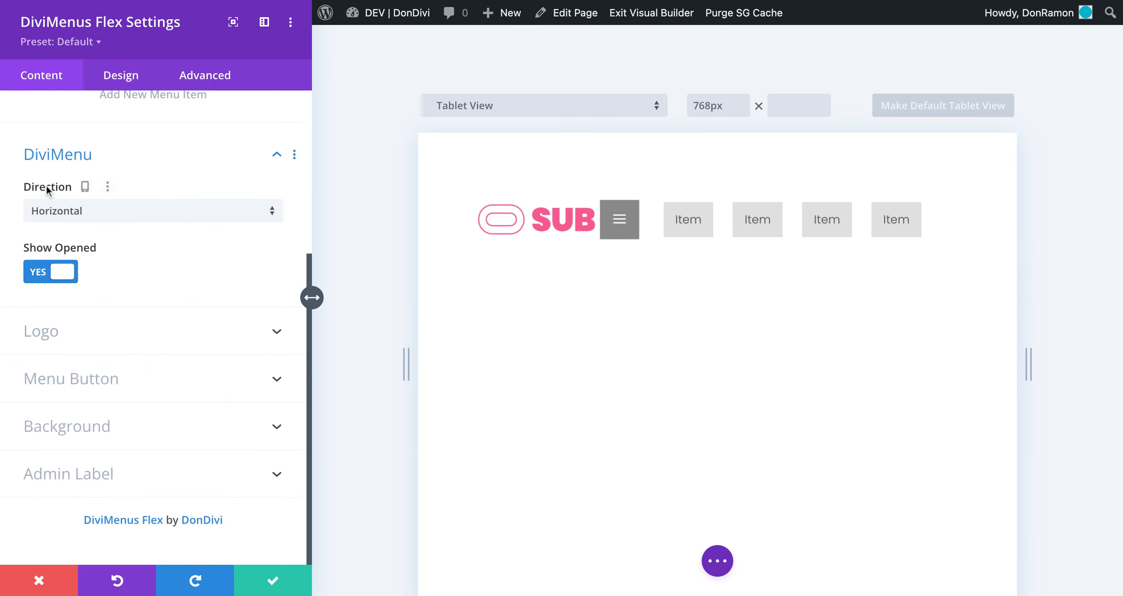
click(86, 187)
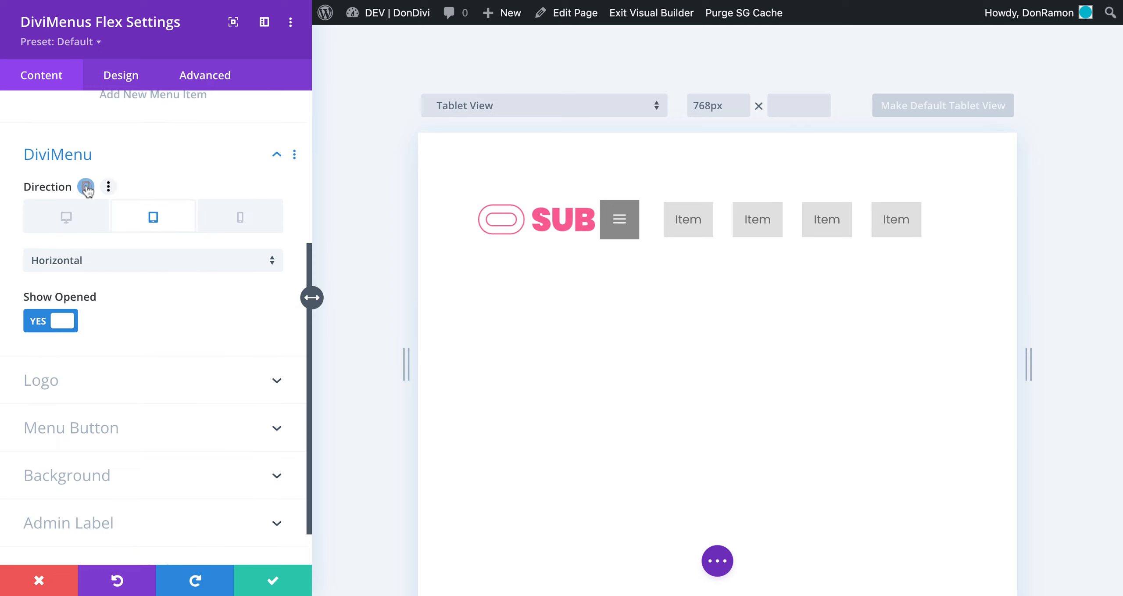
click(173, 261)
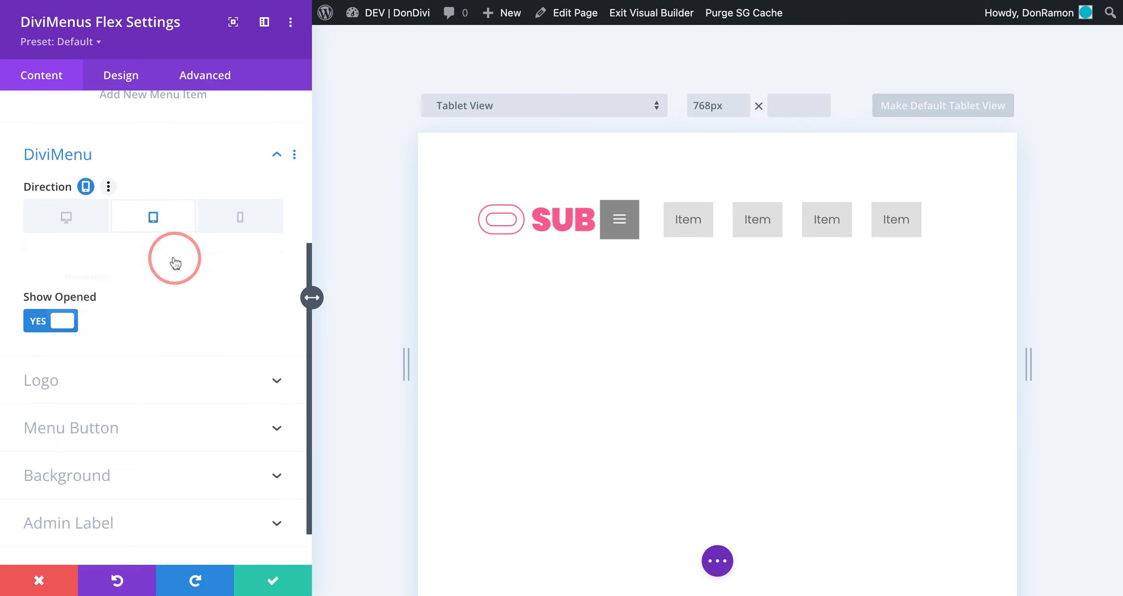
click(171, 301)
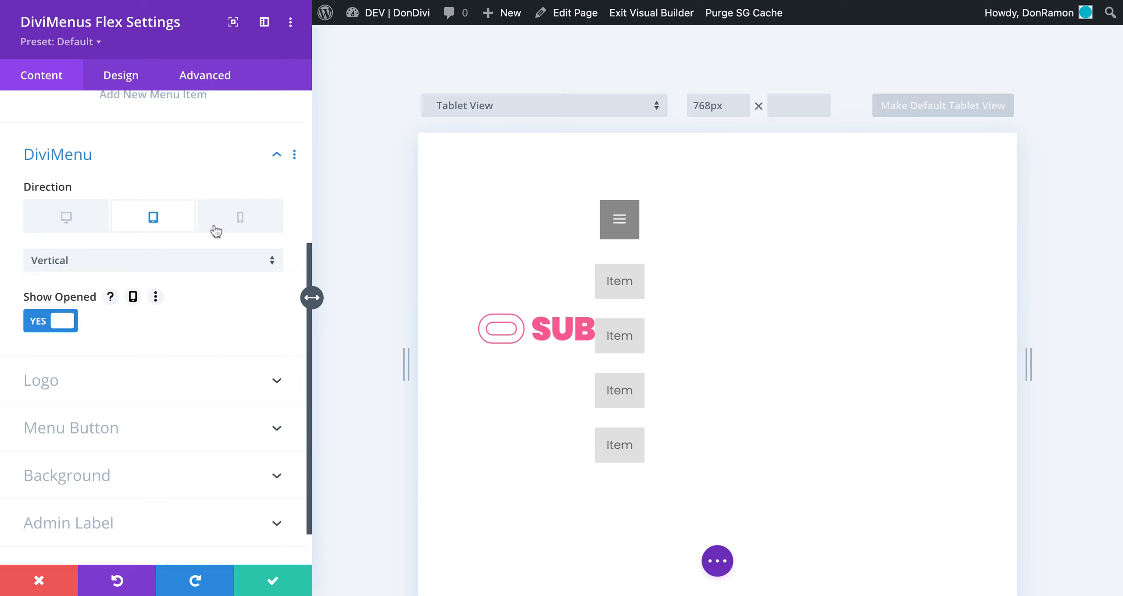
click(234, 215)
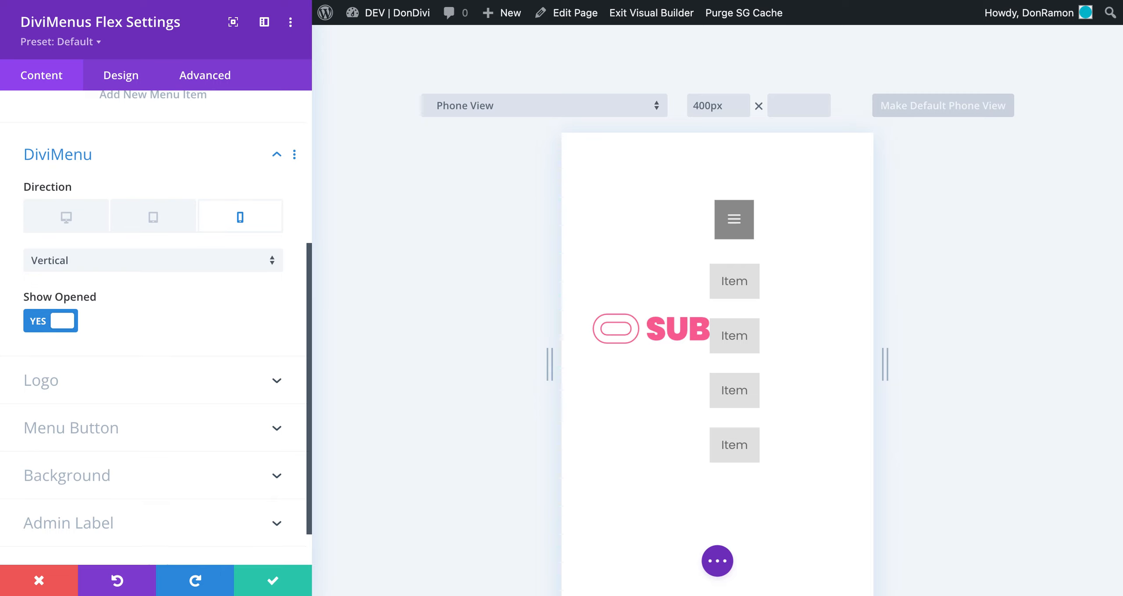
- Set the logo's vertical alignment to Top for tablet and check the layout in the phone and tablet previews
click(135, 213)
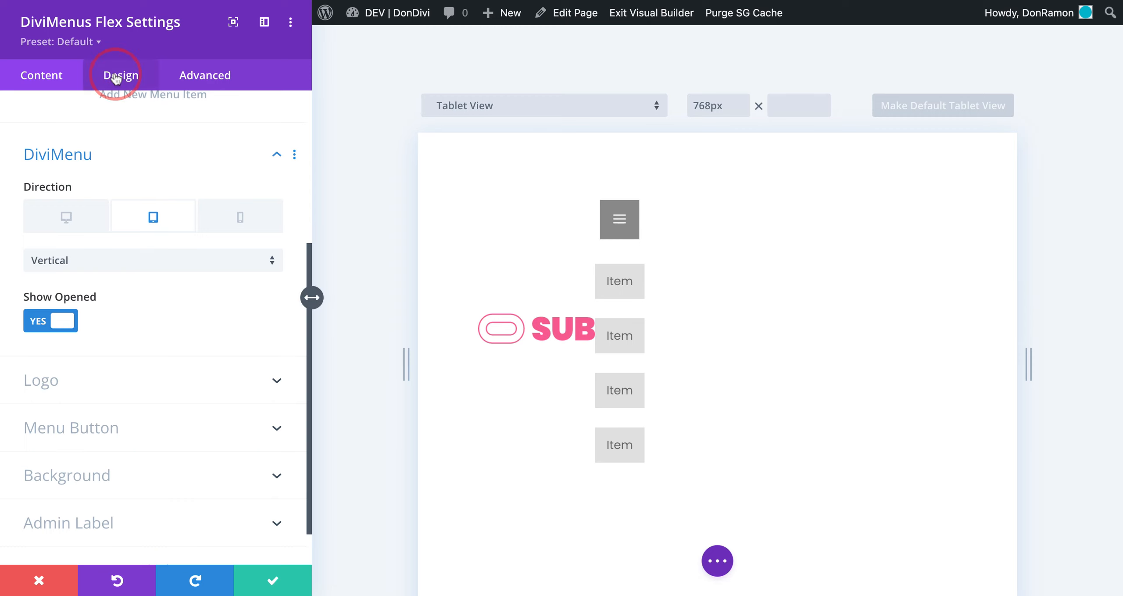
click(101, 197)
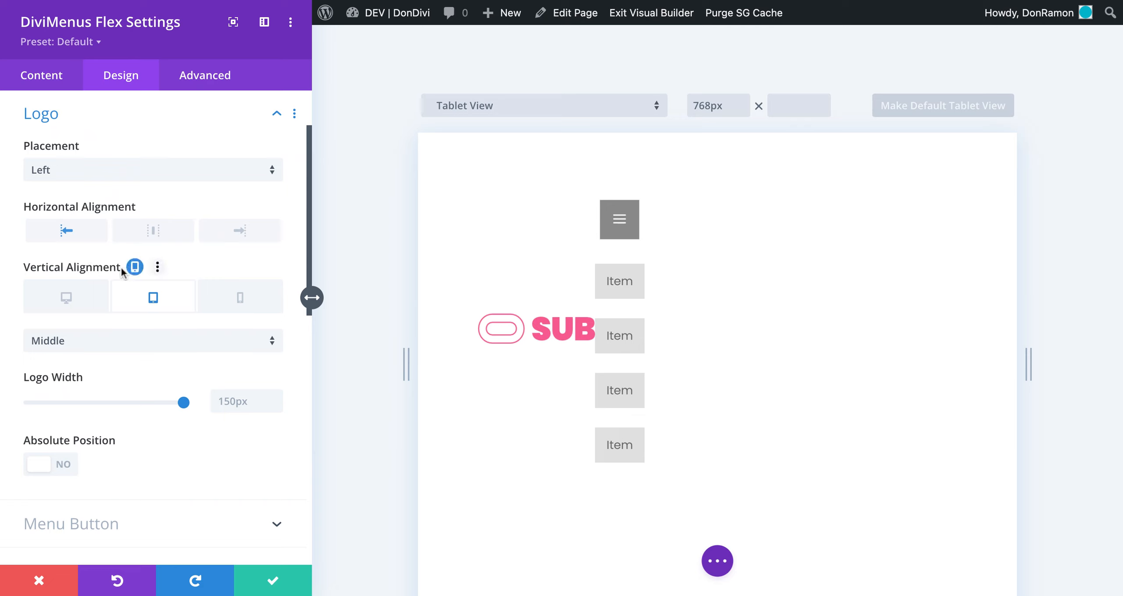
click(151, 346)
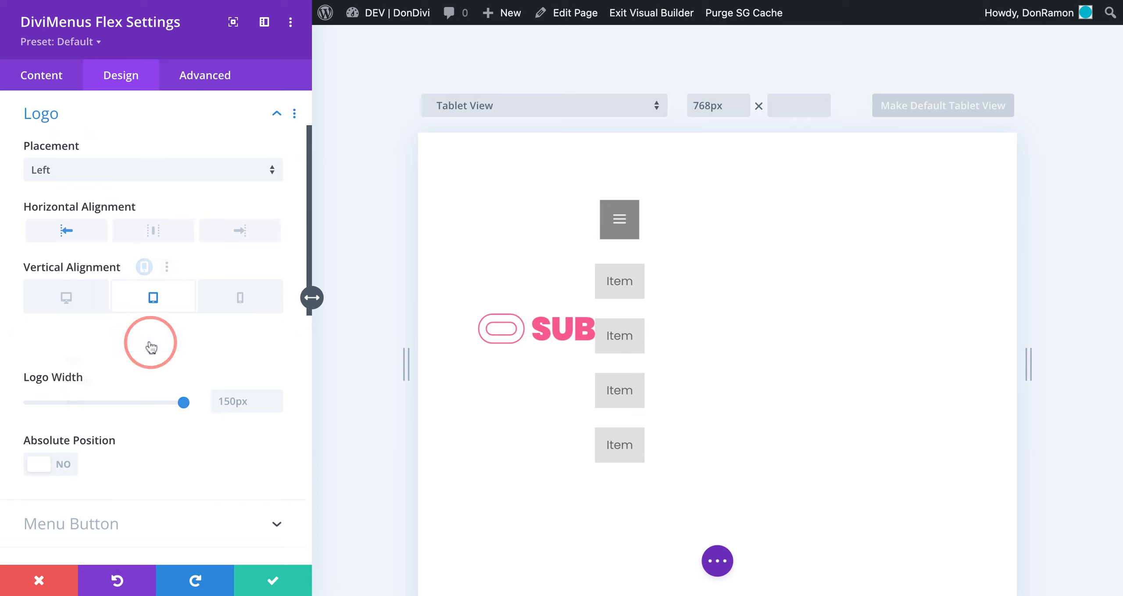
click(145, 353)
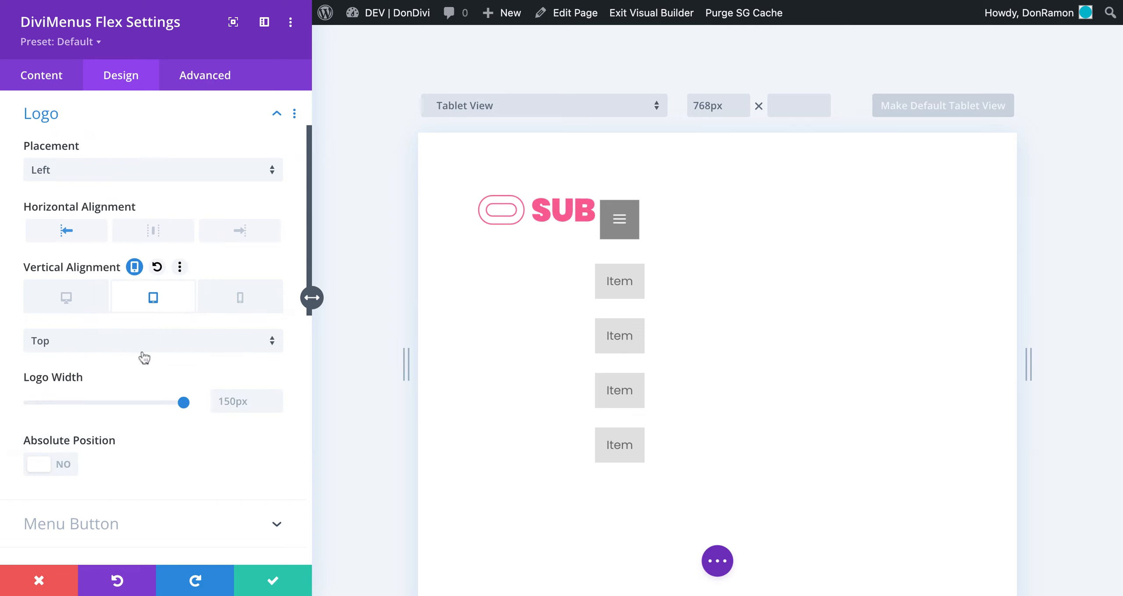
click(238, 302)
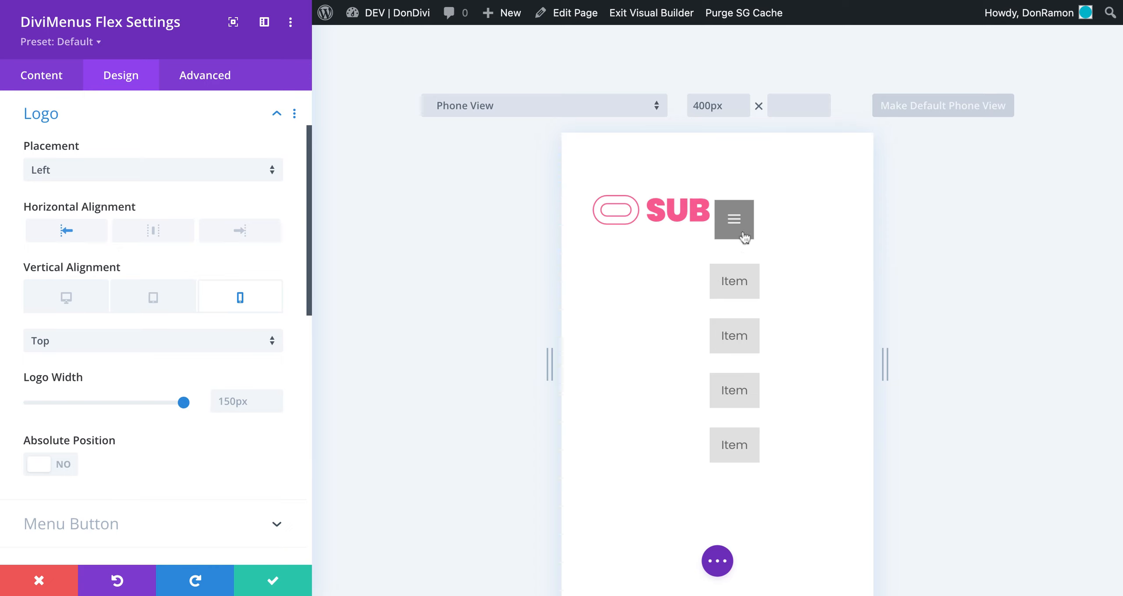
click(173, 297)
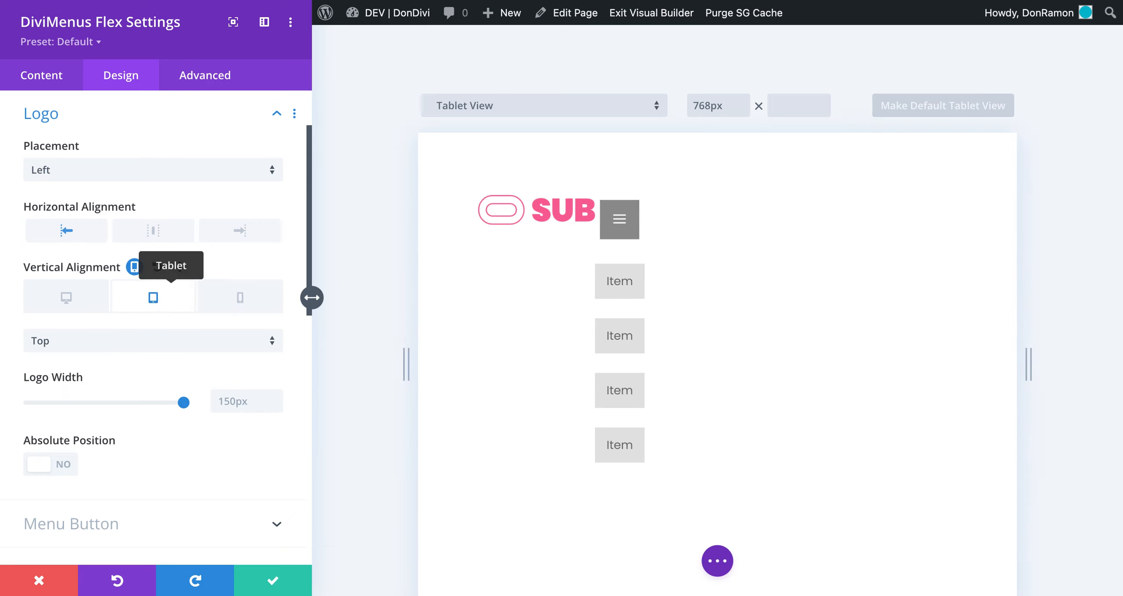
- Set the DiviMenu's horizontal alignment to right and check the layout in the desktop, tablet and phone previews
scroll(153, 298, up, 3)
click(103, 150)
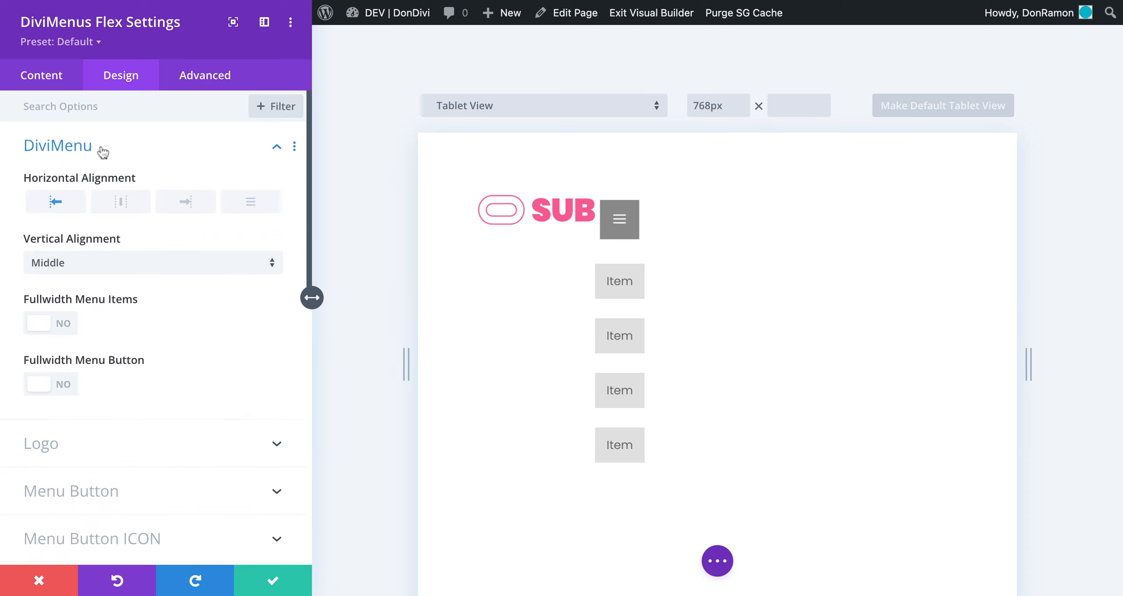
click(121, 201)
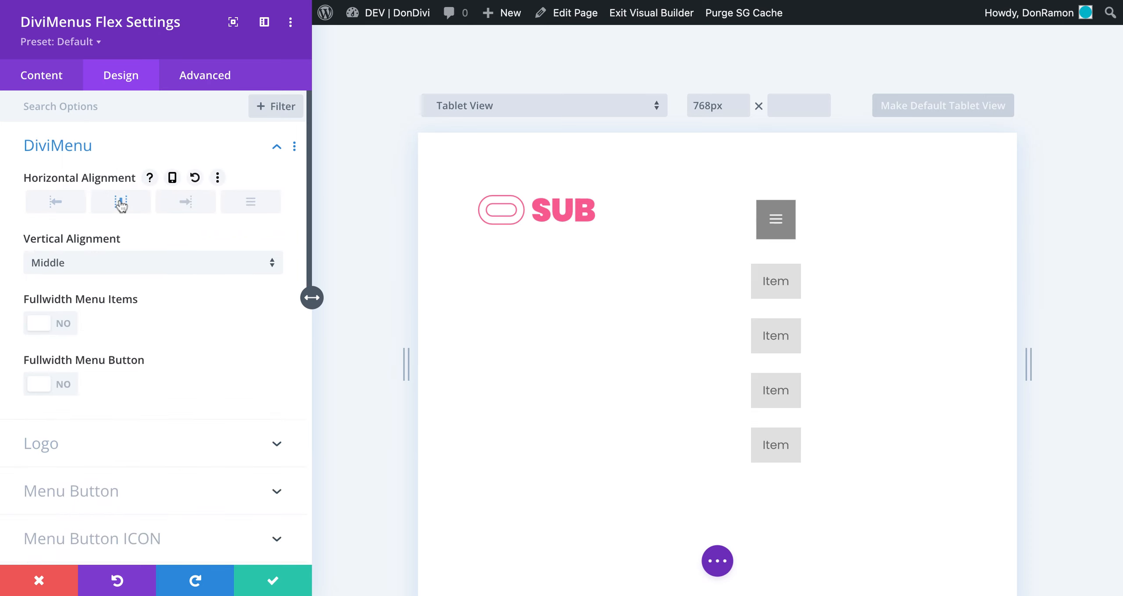
click(188, 202)
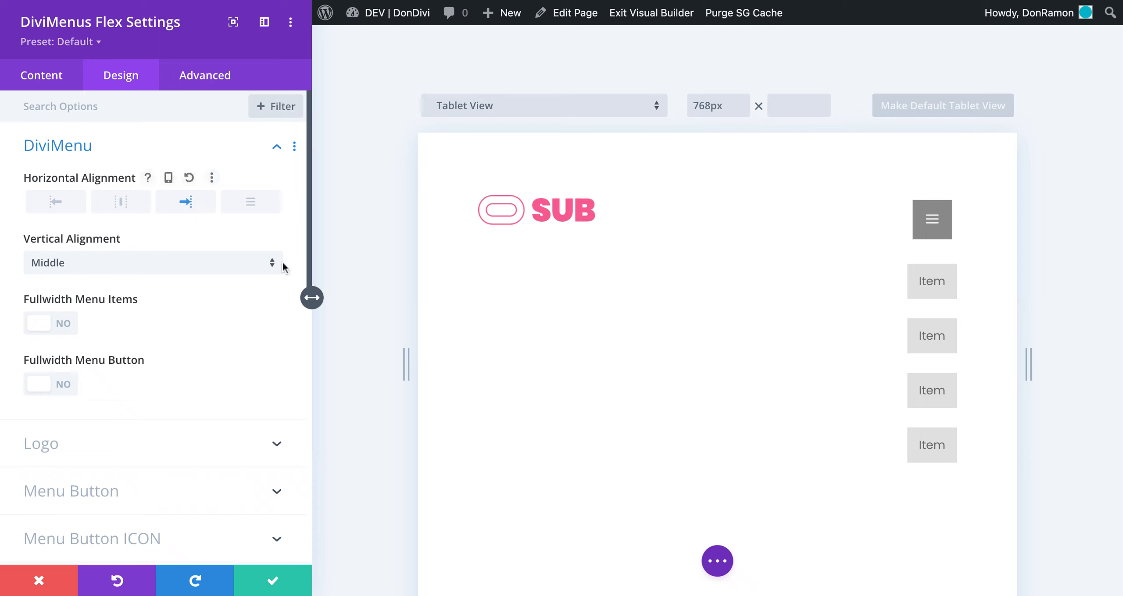
click(716, 560)
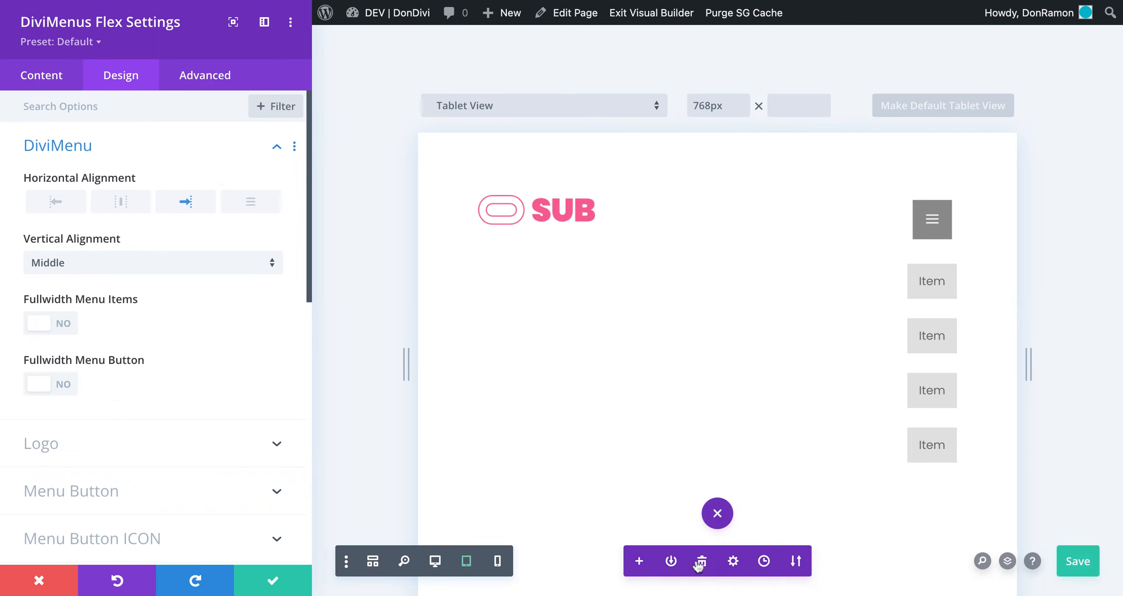
click(437, 561)
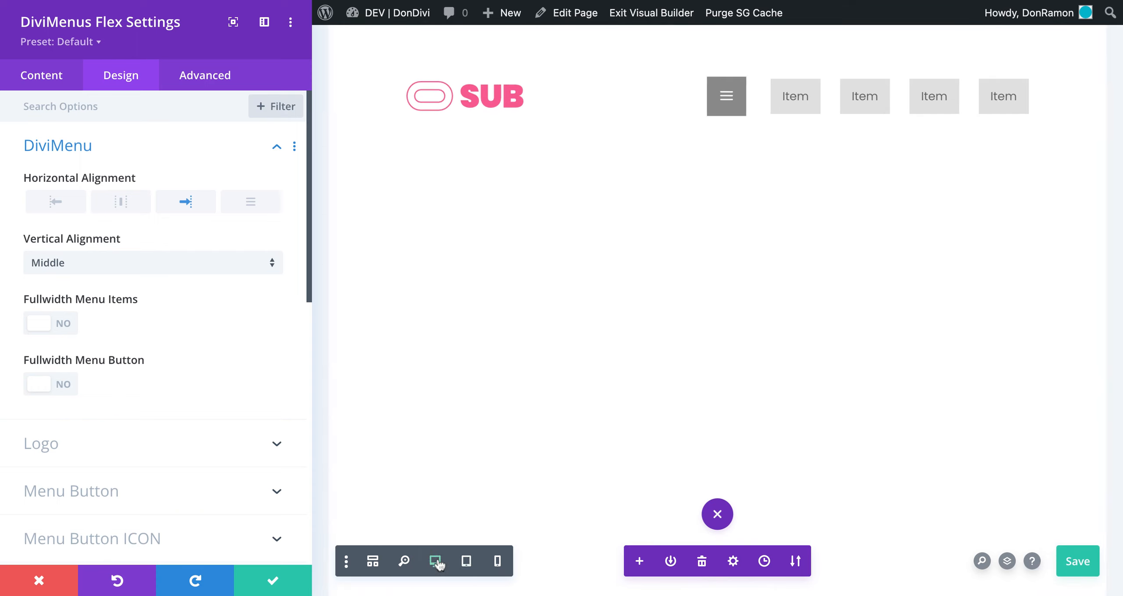
click(466, 561)
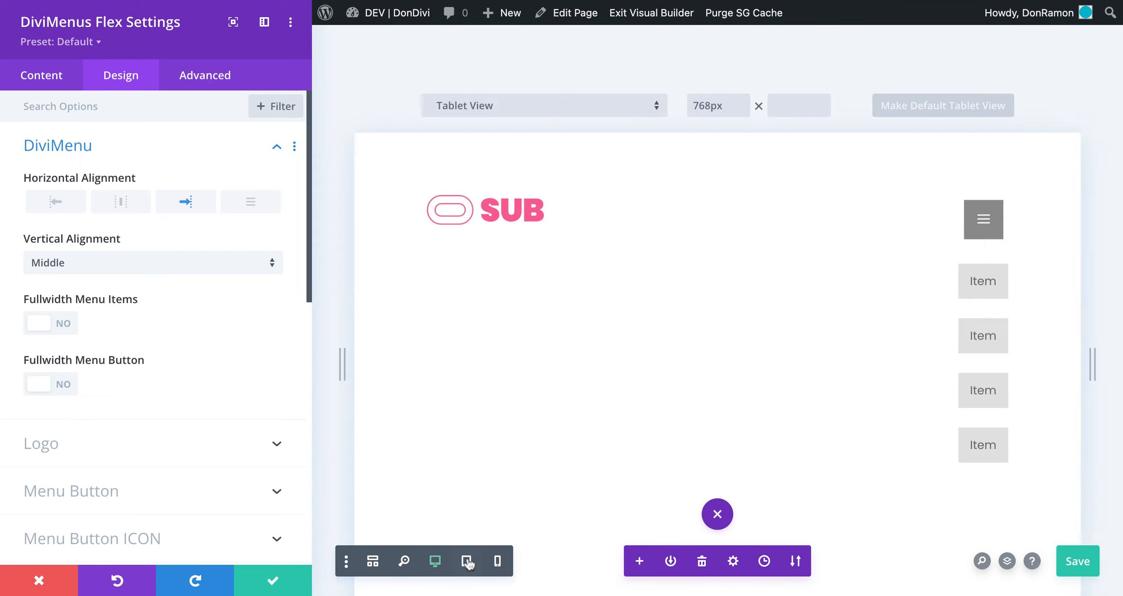
click(497, 562)
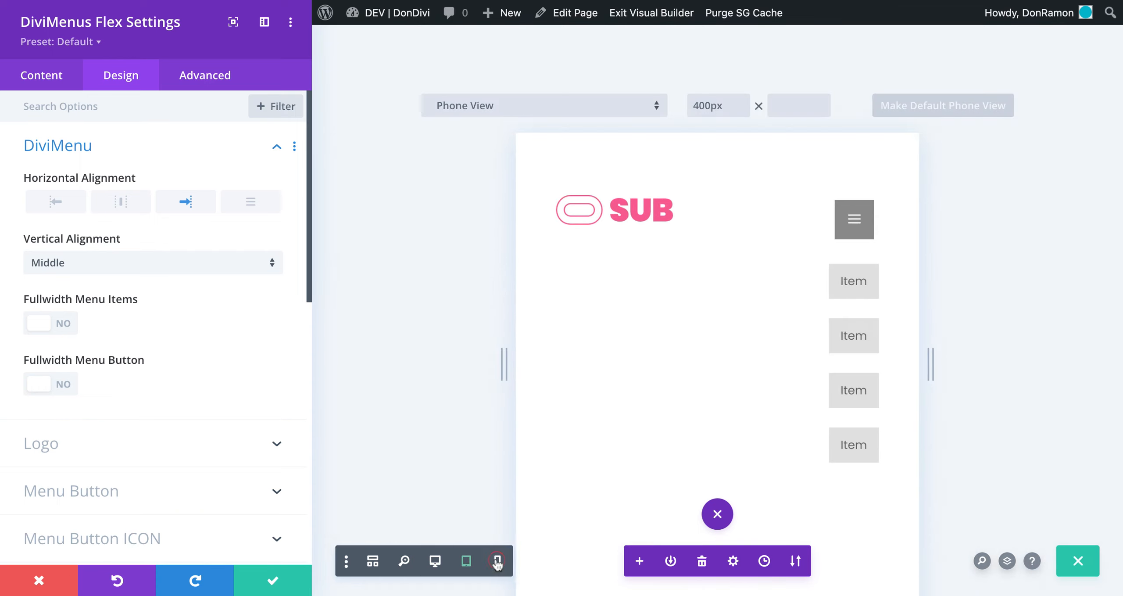
click(452, 564)
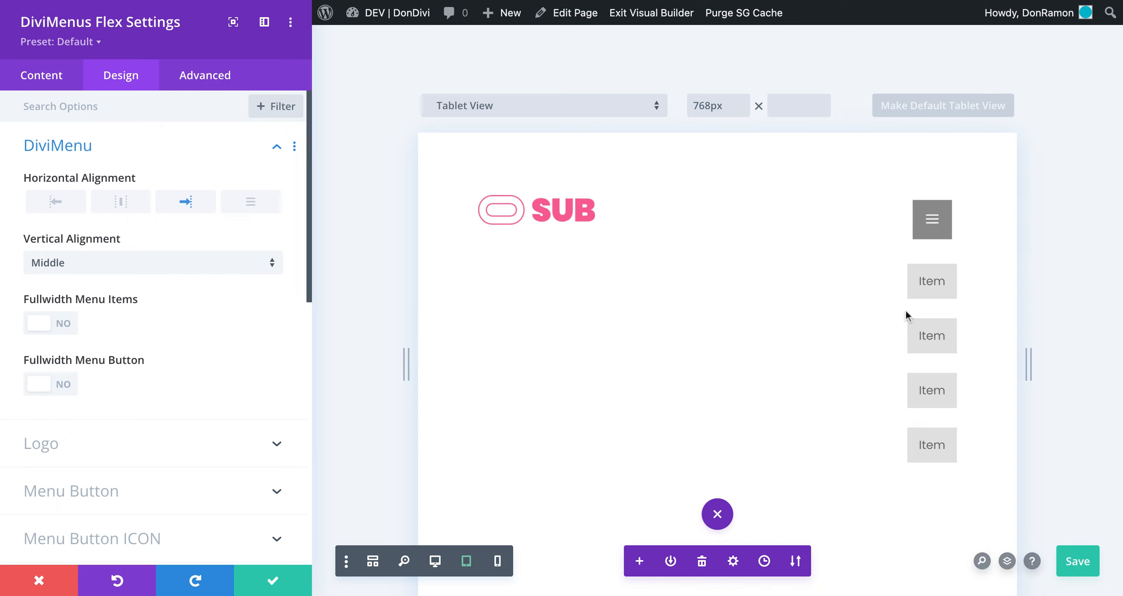
- Enable responsive values for Fullwidth Menu Items, turn it on for tablet, and check the phone and tablet previews
mouse_move(47, 310)
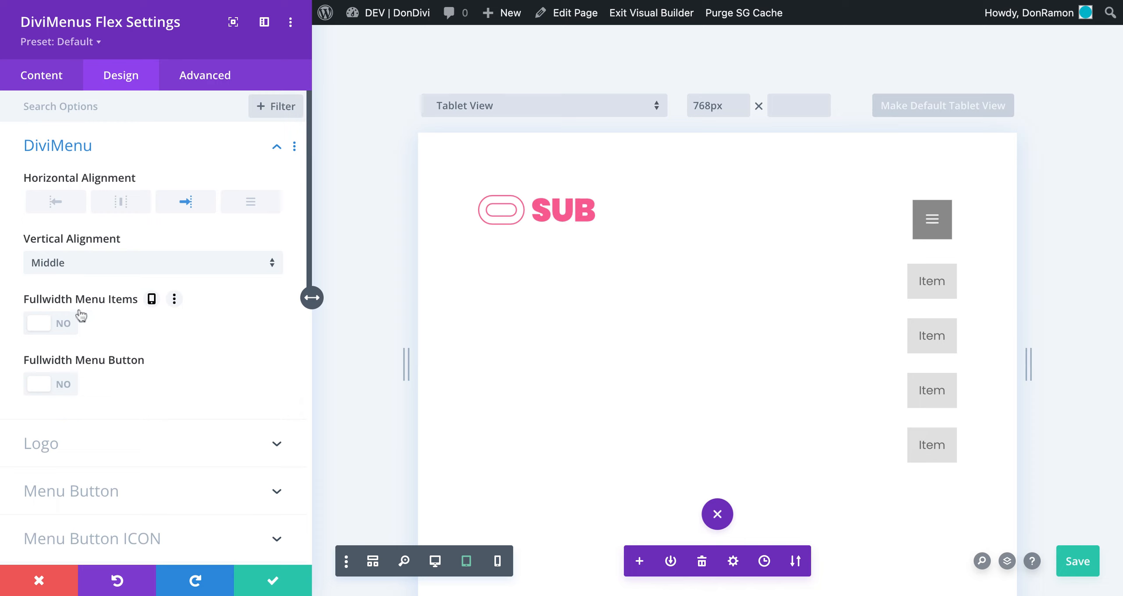
click(152, 301)
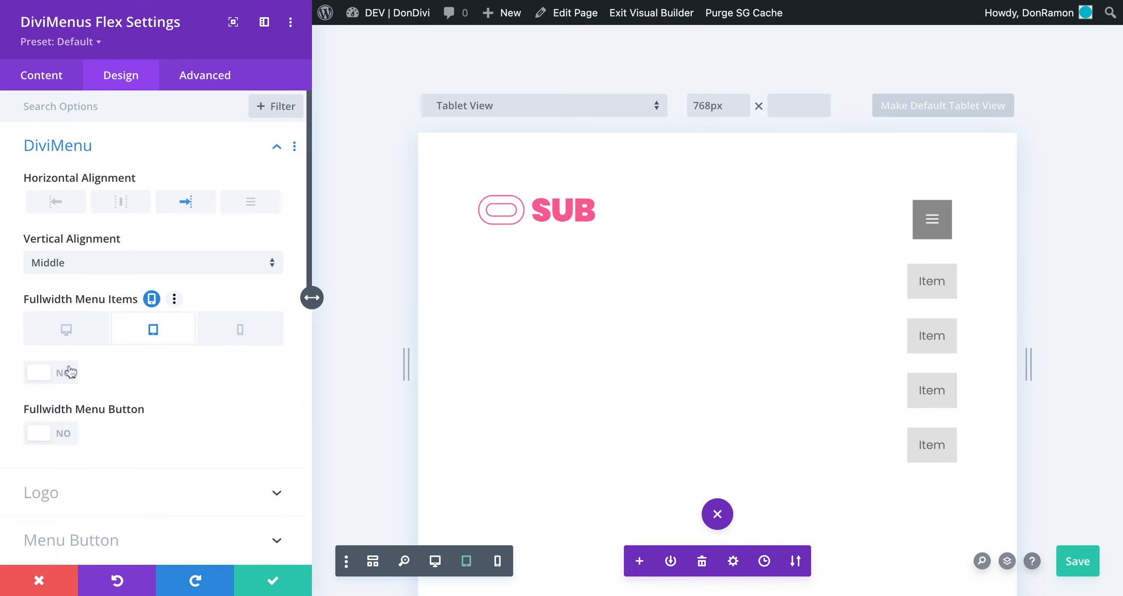
click(58, 374)
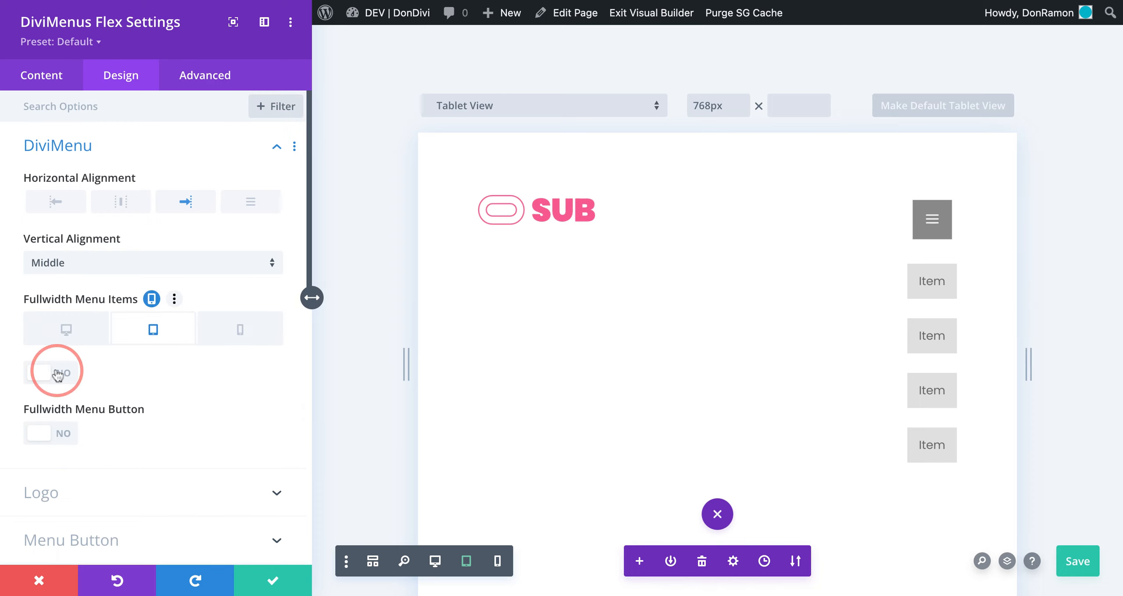
click(231, 334)
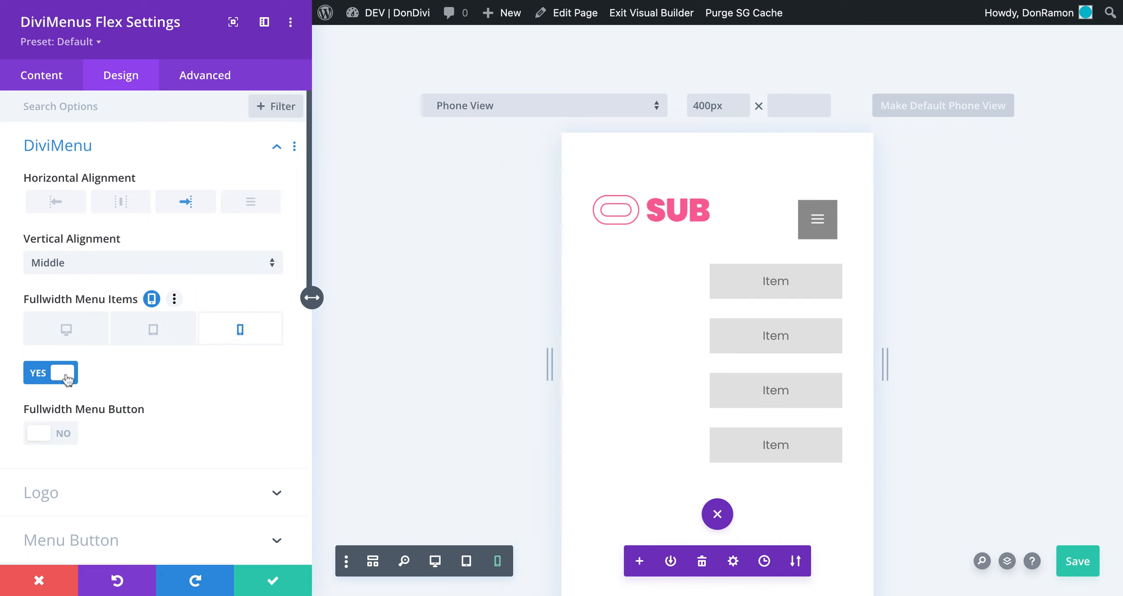
click(147, 334)
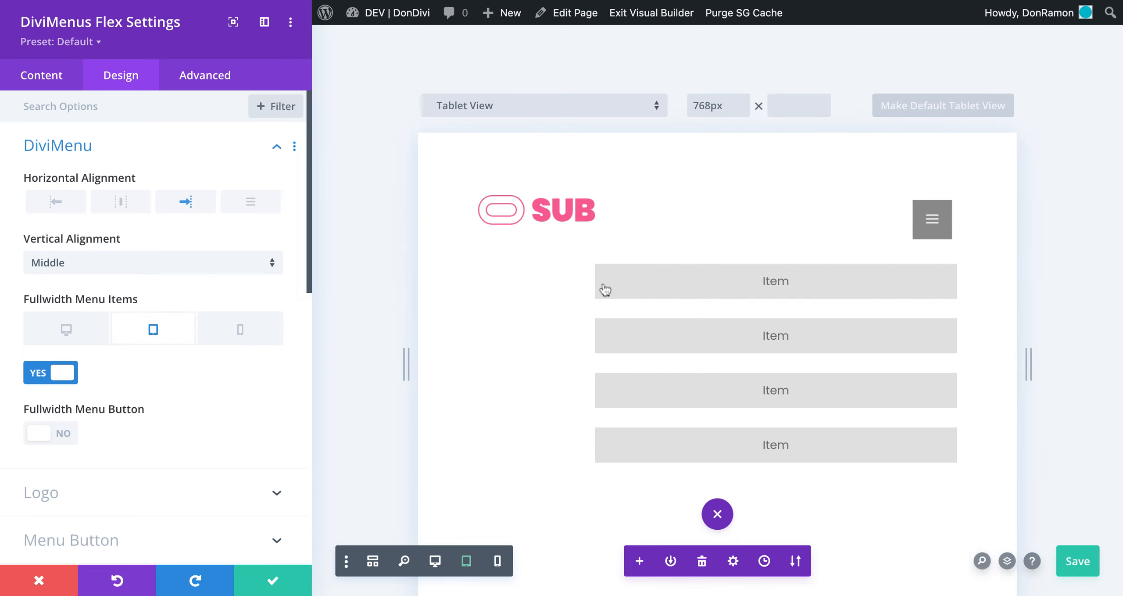
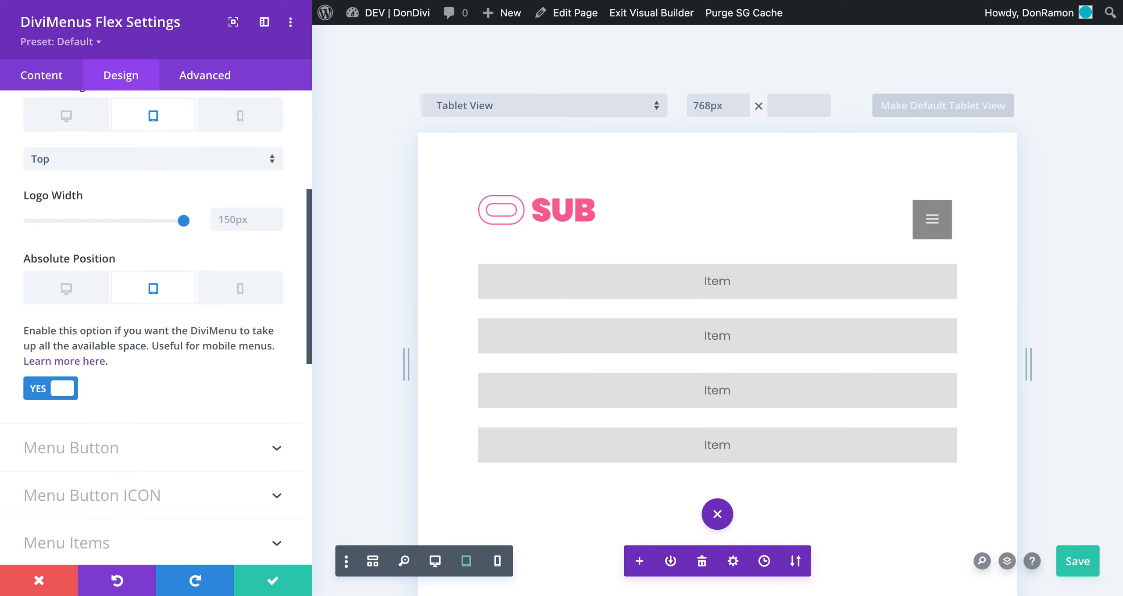
click(217, 293)
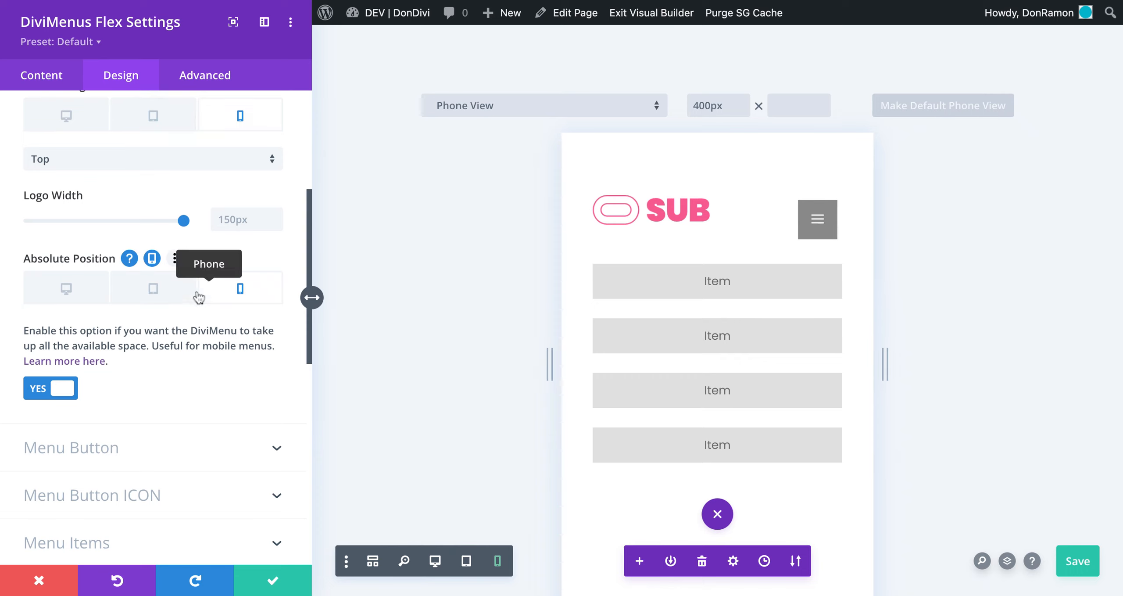
click(160, 297)
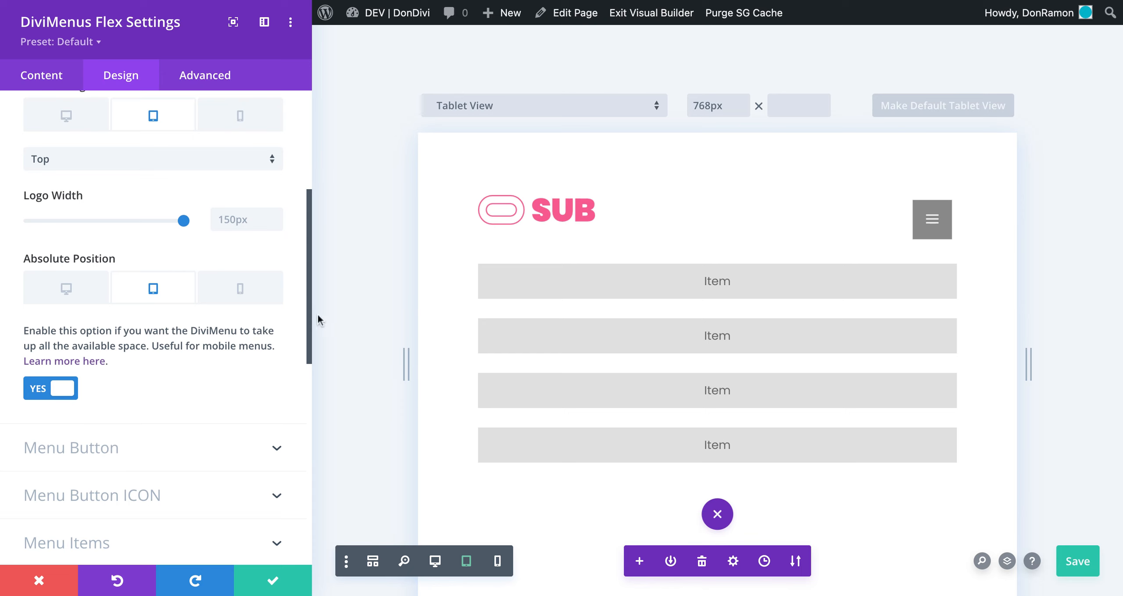
- Enable responsive values for the logo margin, set the tablet top margin to 10px, and check the phone preview
scroll(287, 386, down, 10)
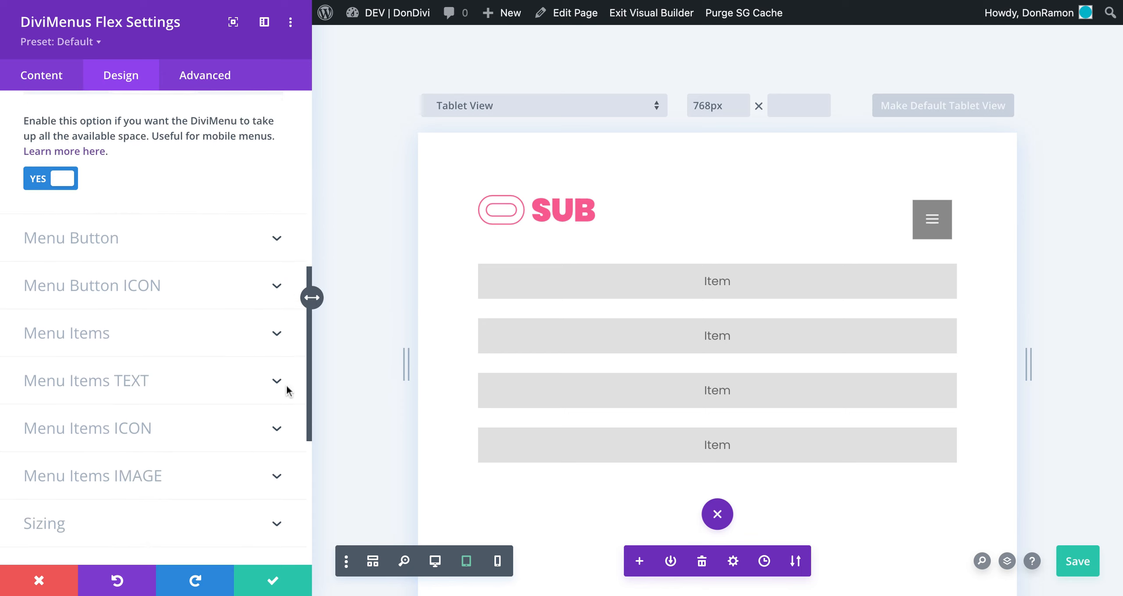
click(130, 373)
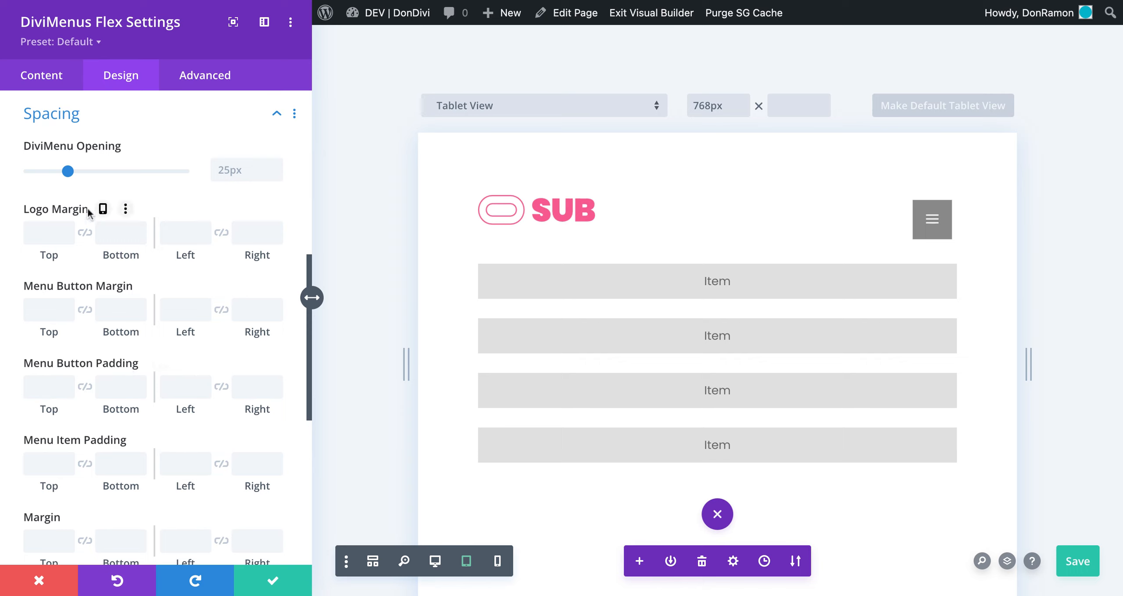
click(102, 210)
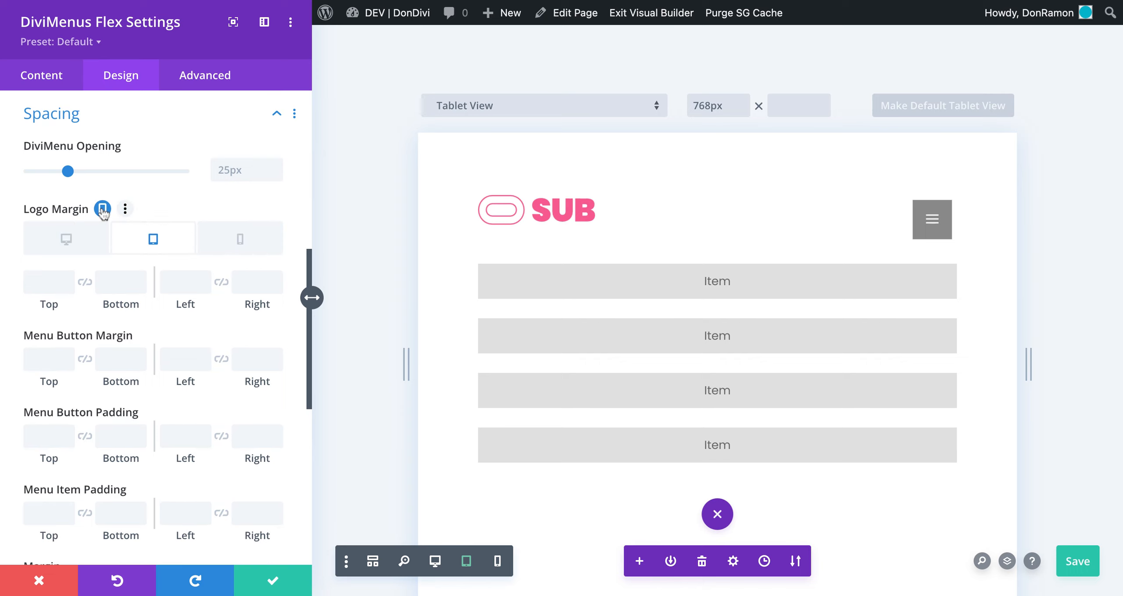
click(39, 288)
drag(34, 306, 60, 301)
click(68, 280)
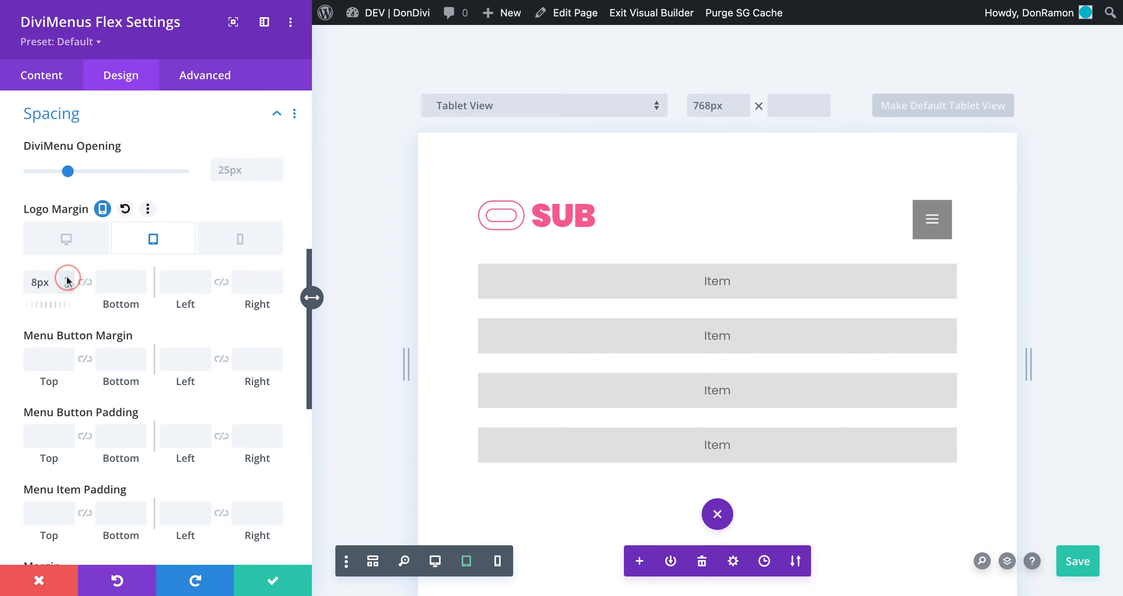
click(67, 279)
click(66, 278)
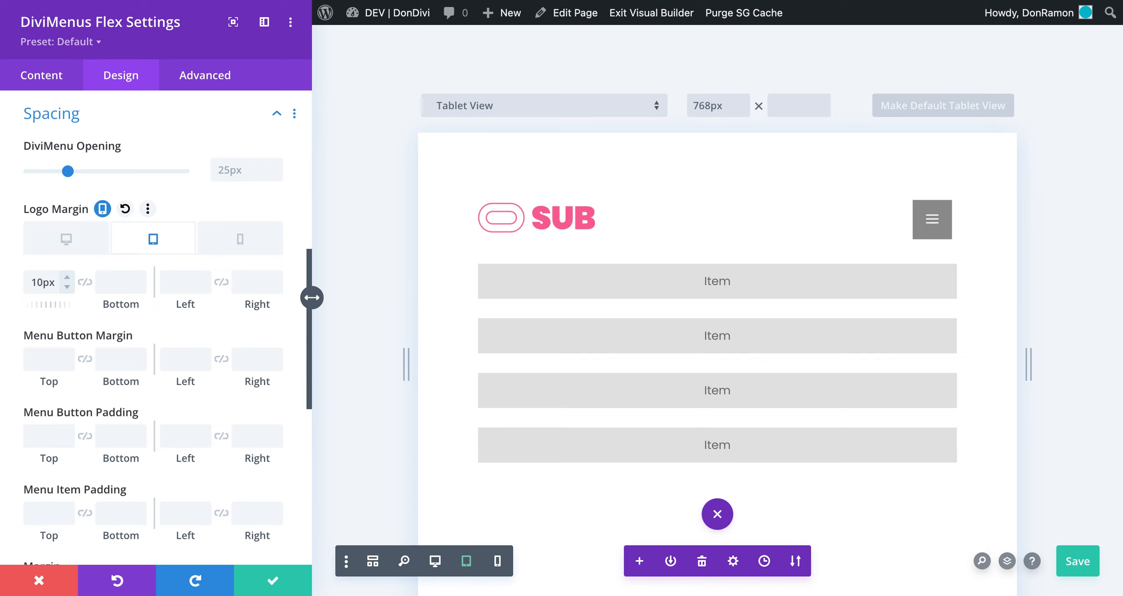
click(232, 240)
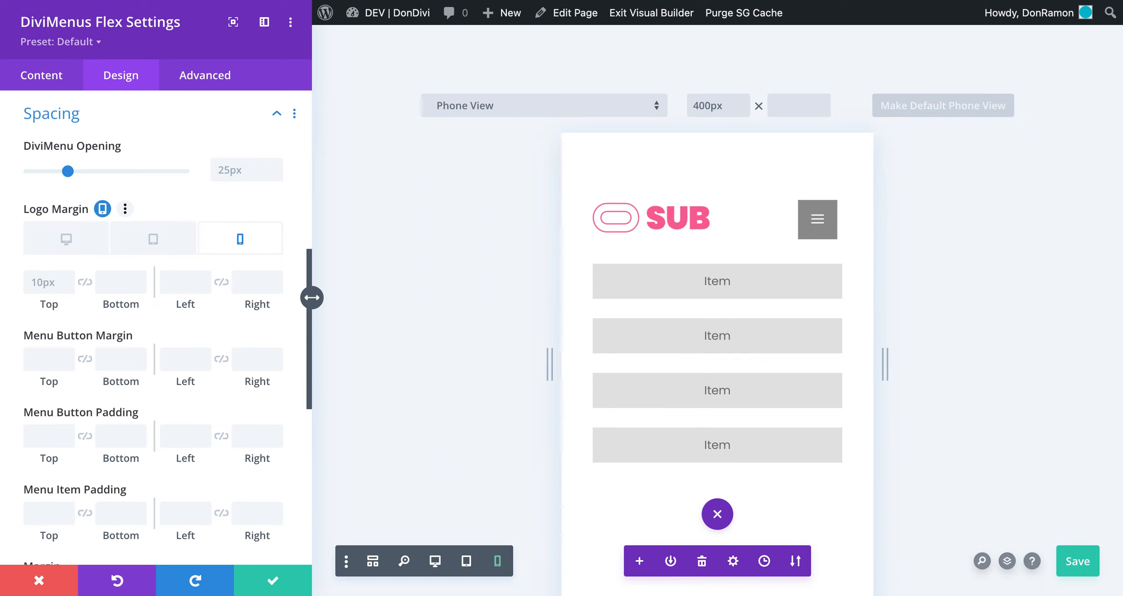
click(168, 241)
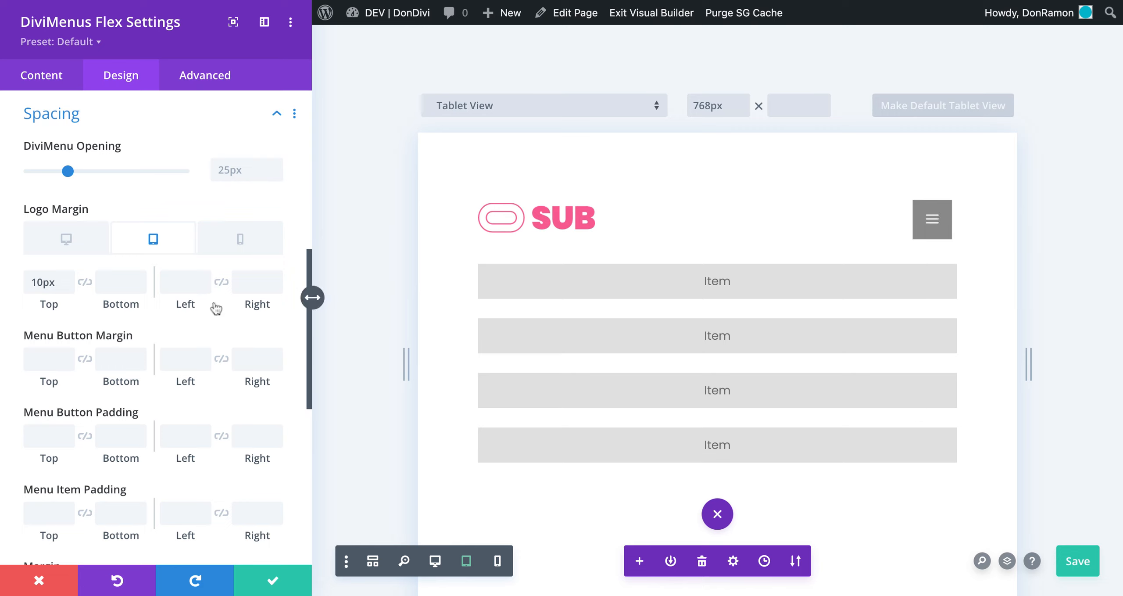
- Enable responsive values for the menu button margin, set the tablet bottom margin to 15px, and check the phone preview
scroll(218, 341, down, 2)
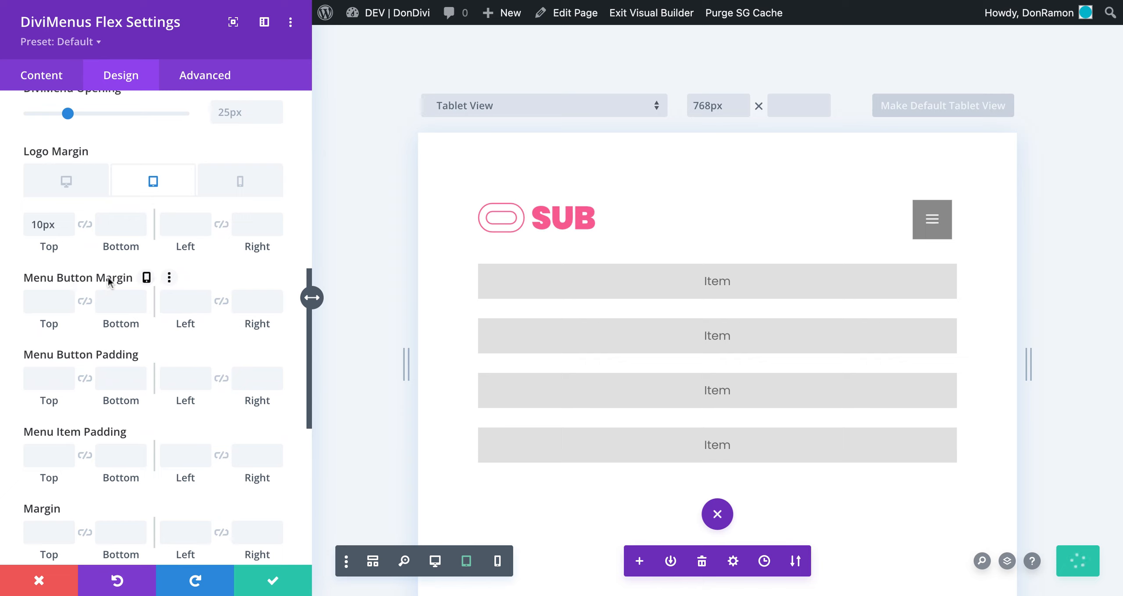
click(147, 278)
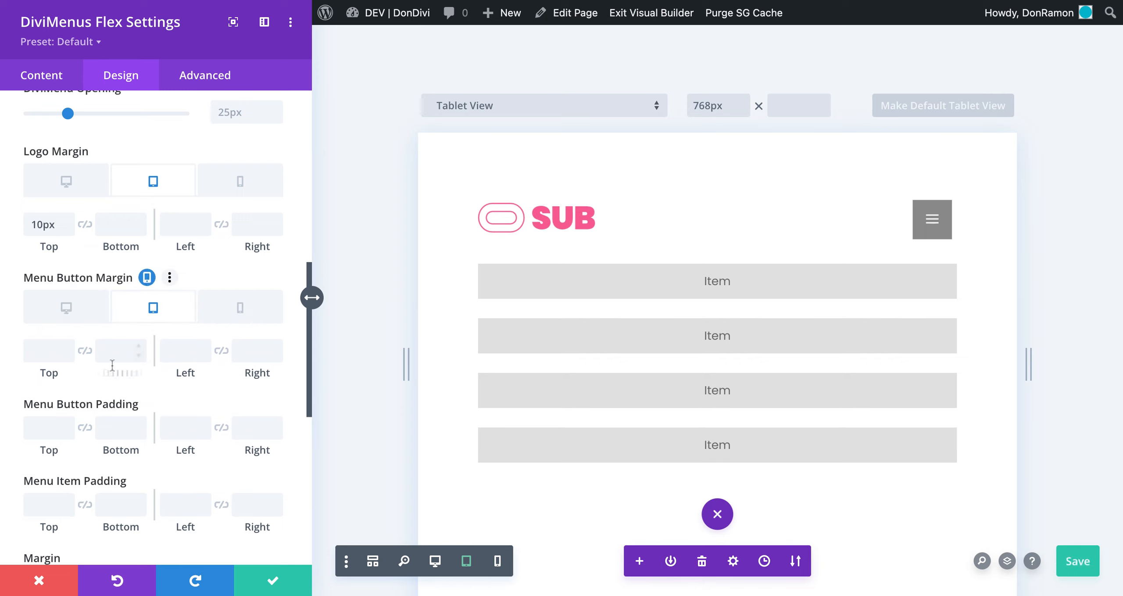
drag(110, 373, 140, 371)
click(138, 348)
click(139, 347)
click(139, 348)
click(139, 347)
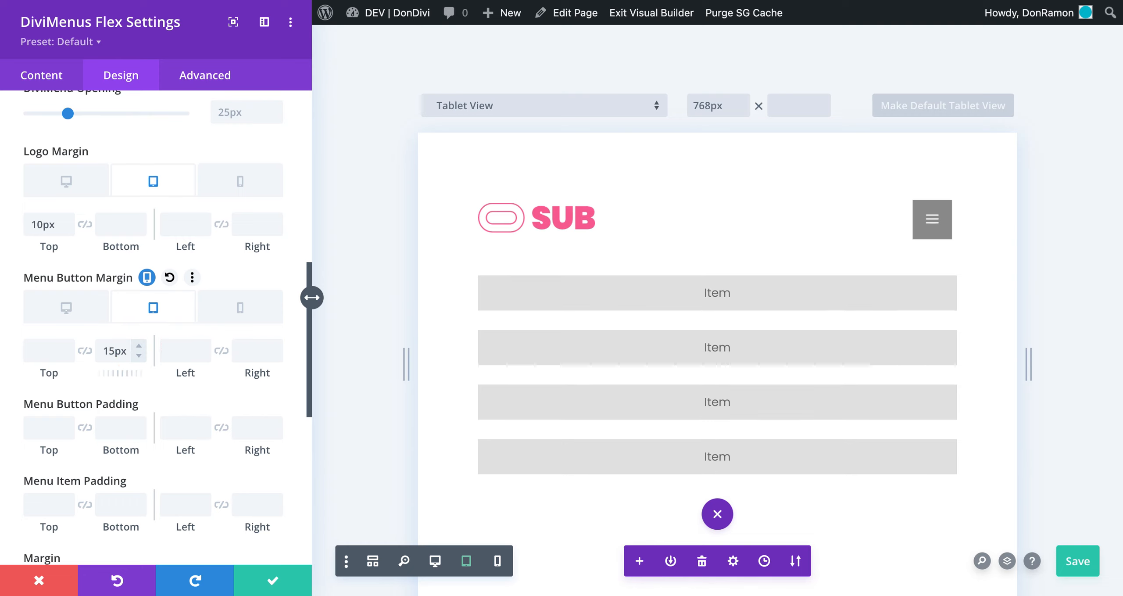
click(235, 310)
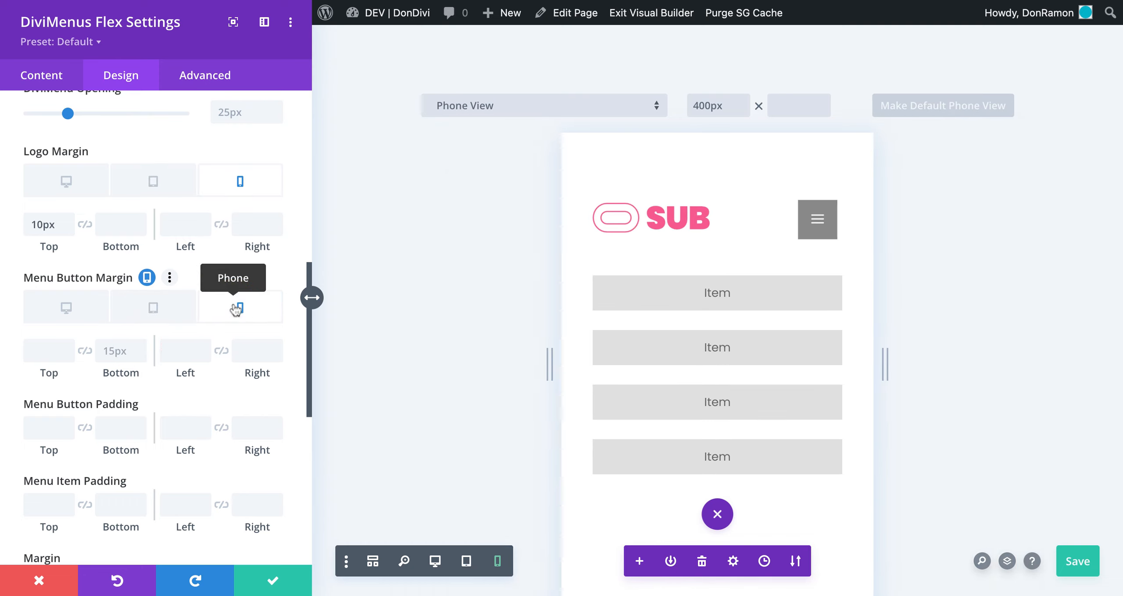
click(163, 319)
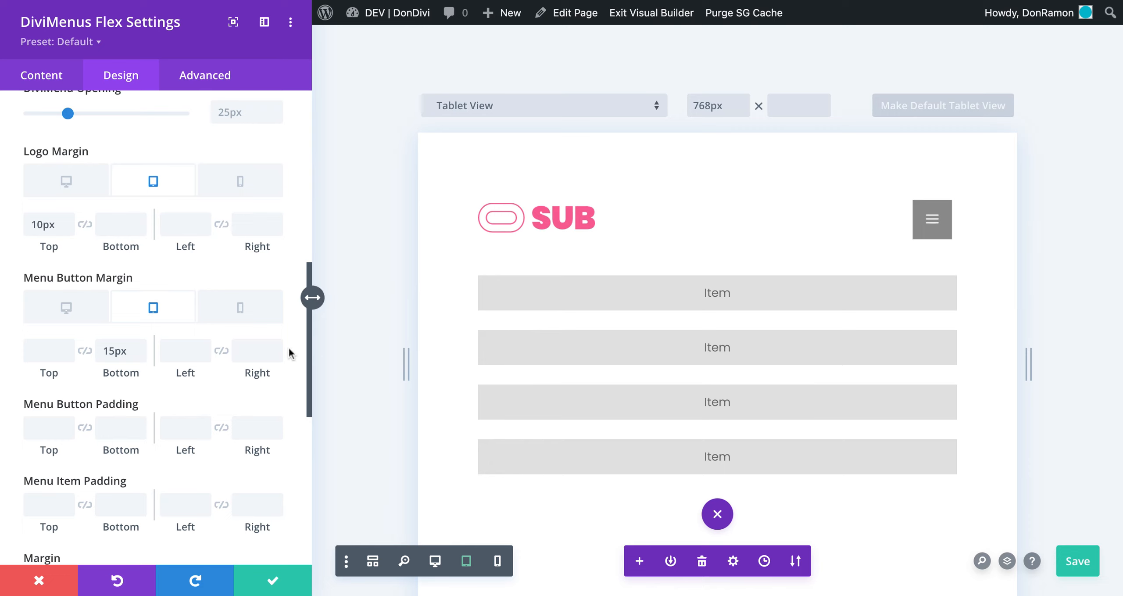
- Enable responsive values for the DiviMenu Opening spacing and set it to 5px for tablet
scroll(288, 354, up, 3)
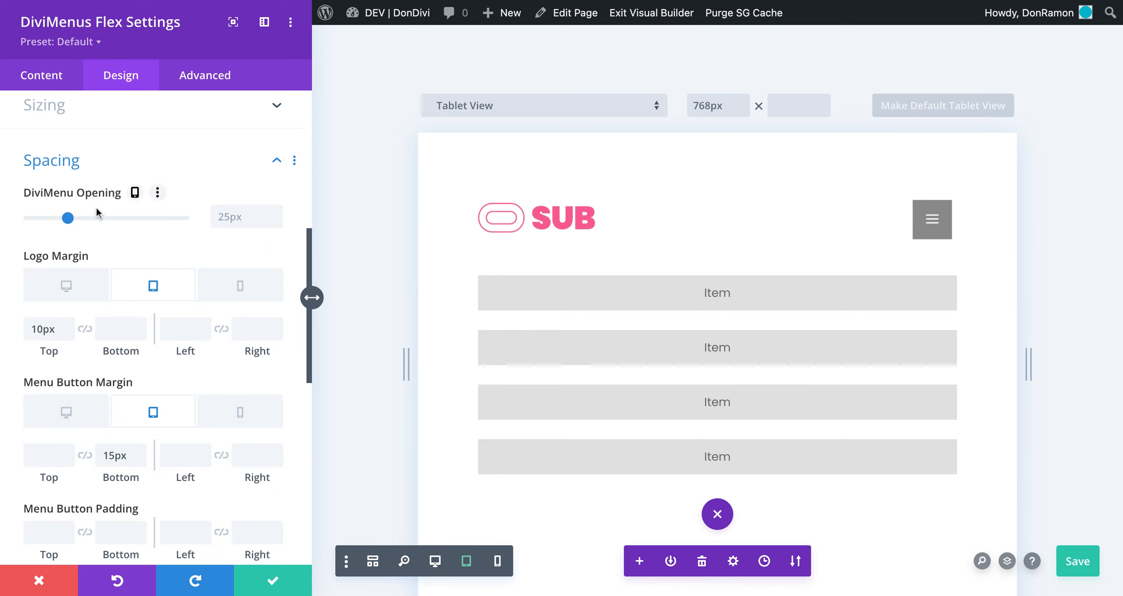
click(133, 196)
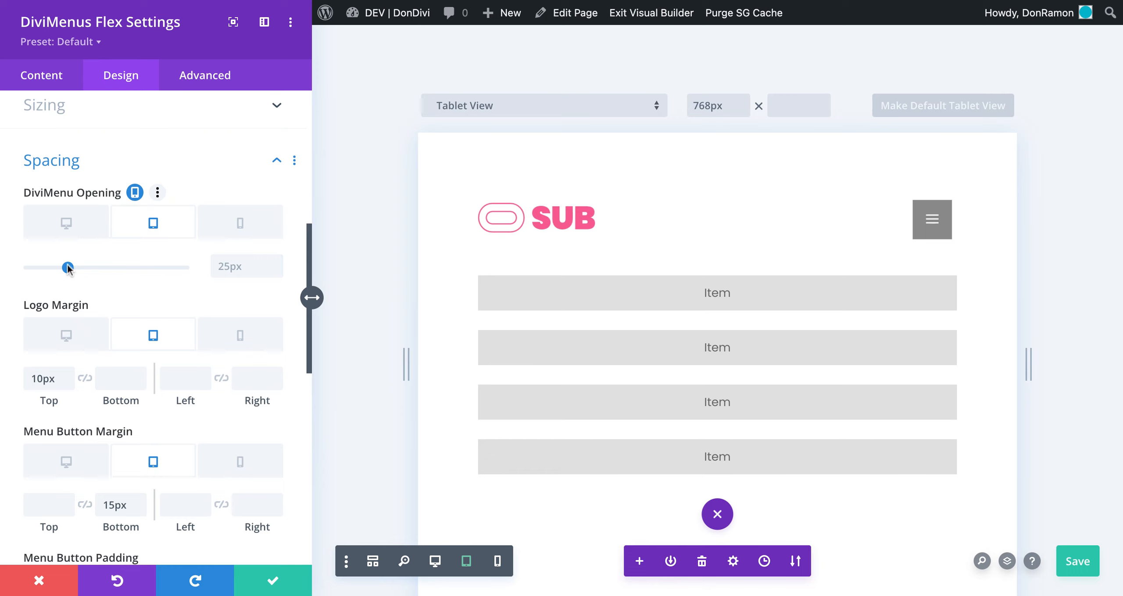
drag(67, 267, 37, 266)
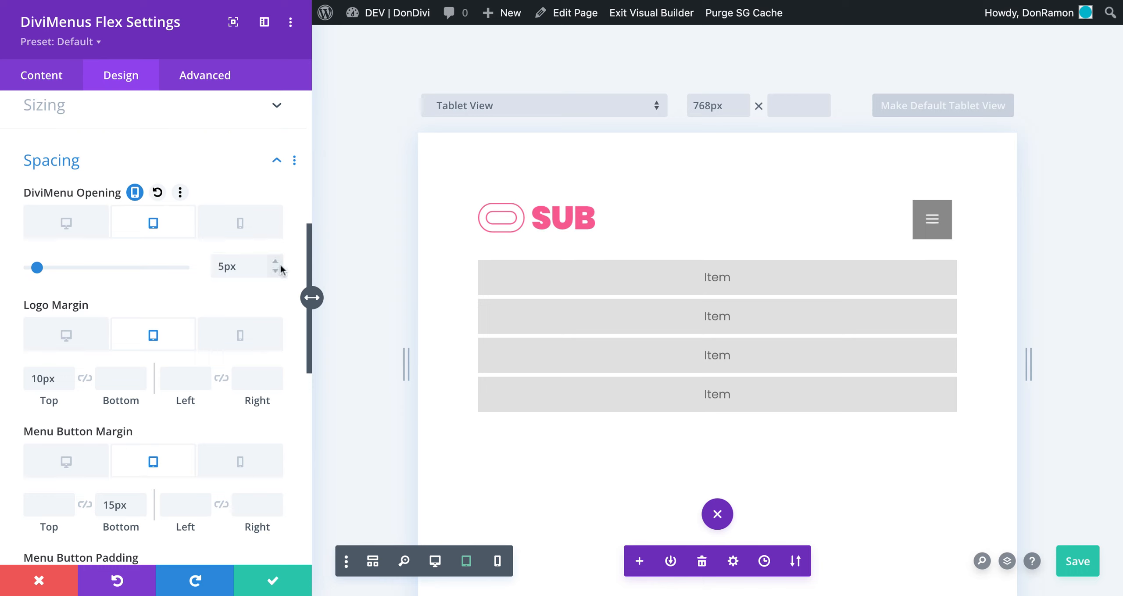
- Examine the menu button and menu items in the tablet and desktop previews to compare the two layouts
click(924, 216)
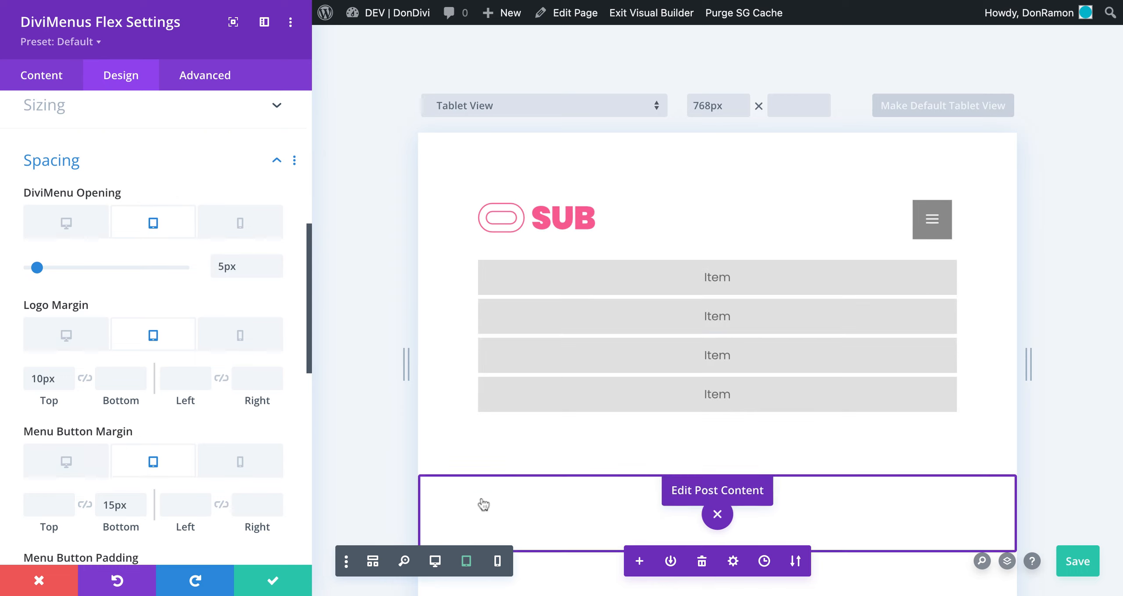
click(435, 560)
click(435, 561)
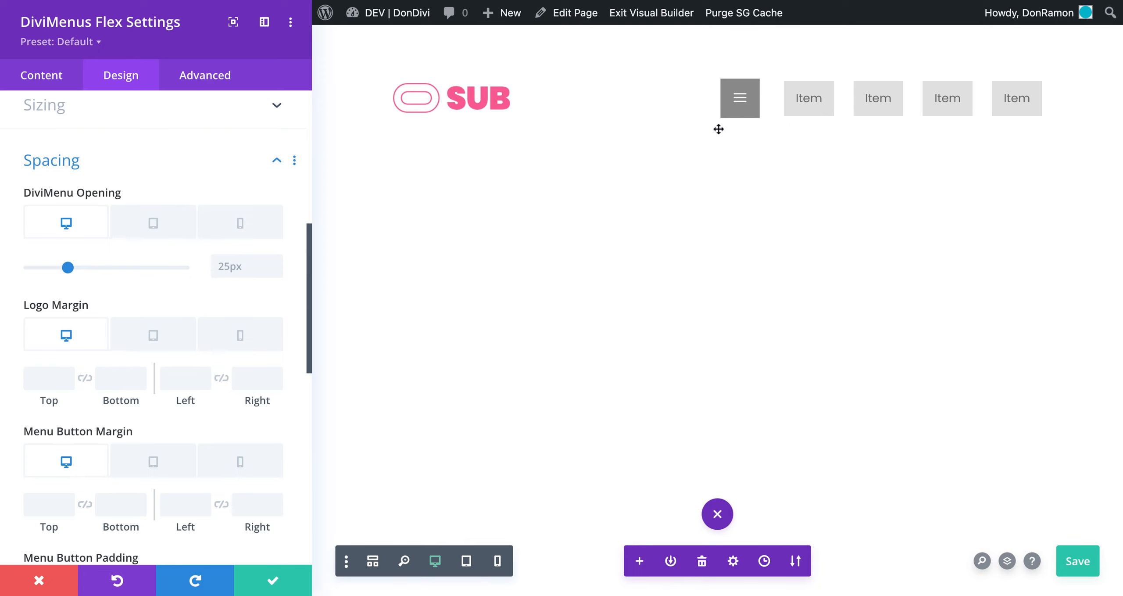
click(736, 114)
click(1016, 113)
click(467, 561)
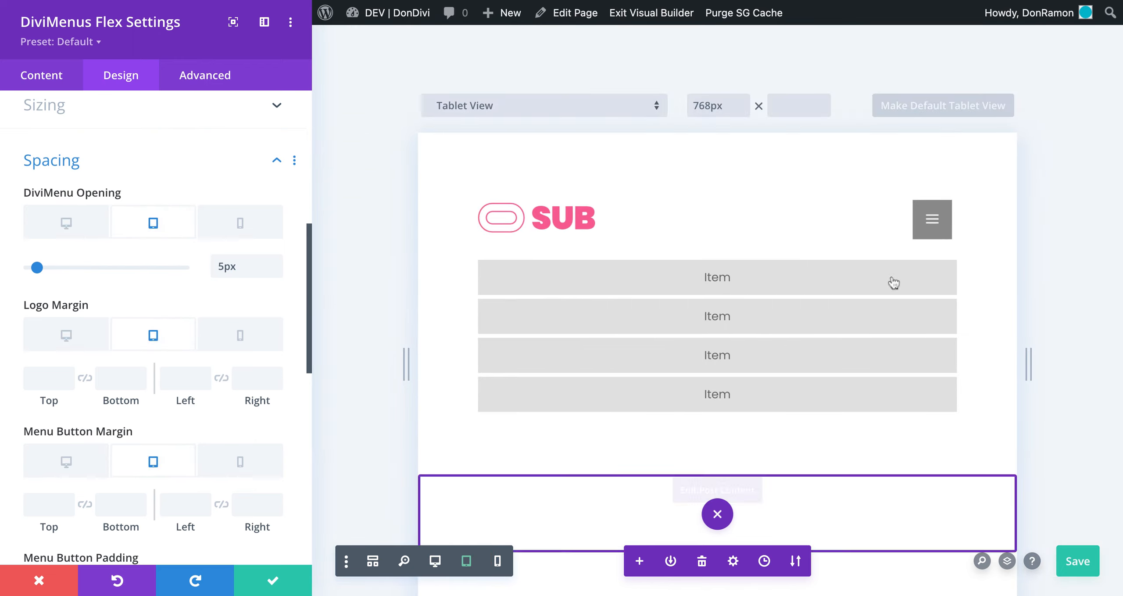
click(435, 560)
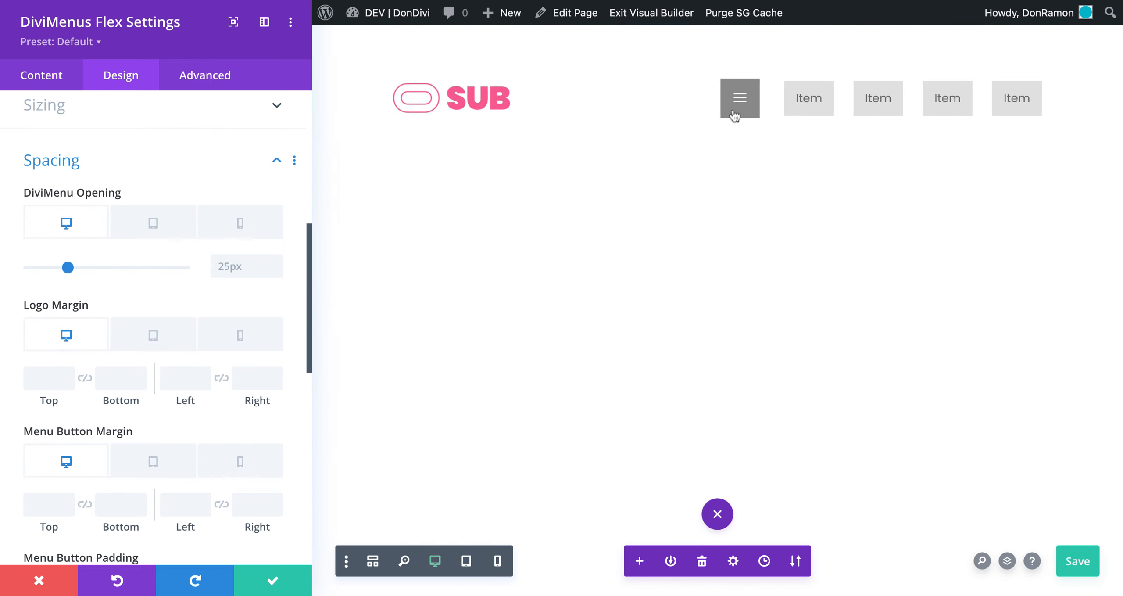
- Enable responsive values for the menu button's Hide option and turn hiding on for desktop
click(56, 82)
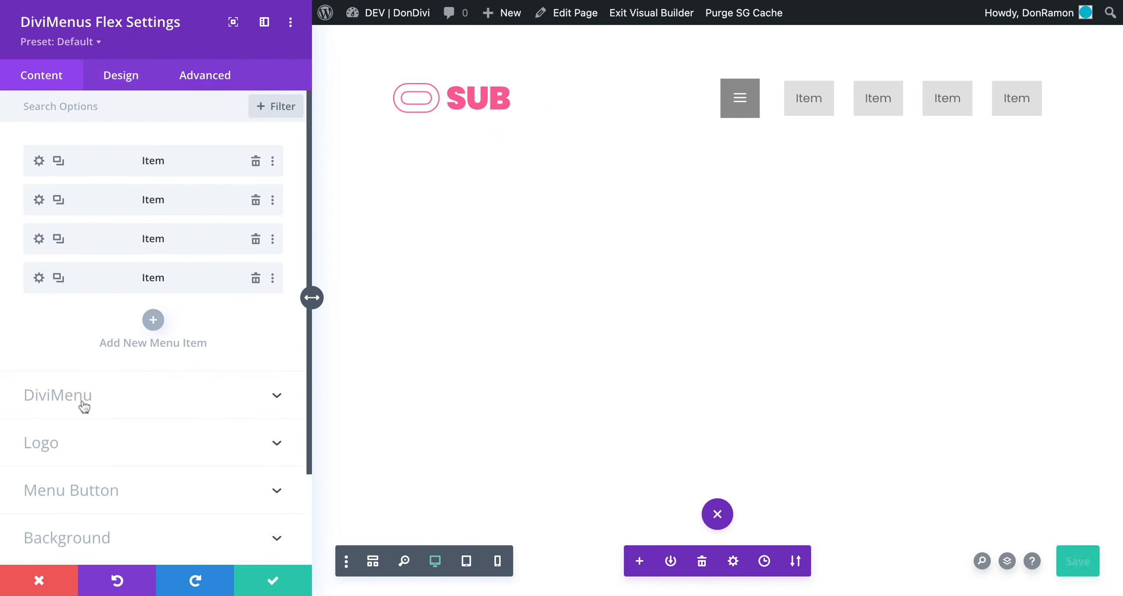
scroll(106, 460, down, 2)
click(139, 380)
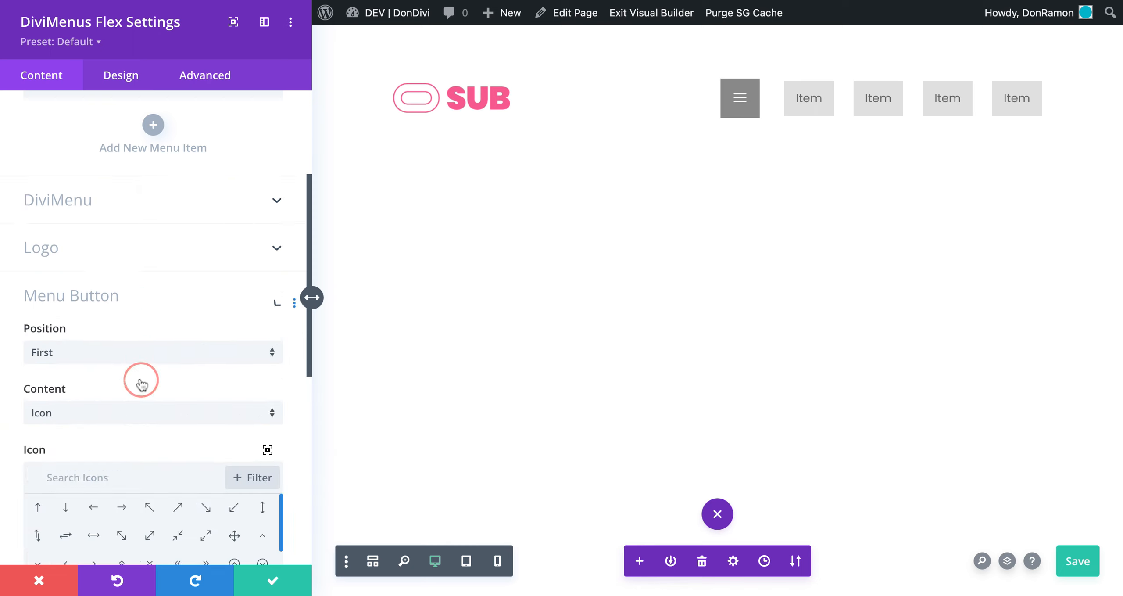
scroll(298, 422, down, 3)
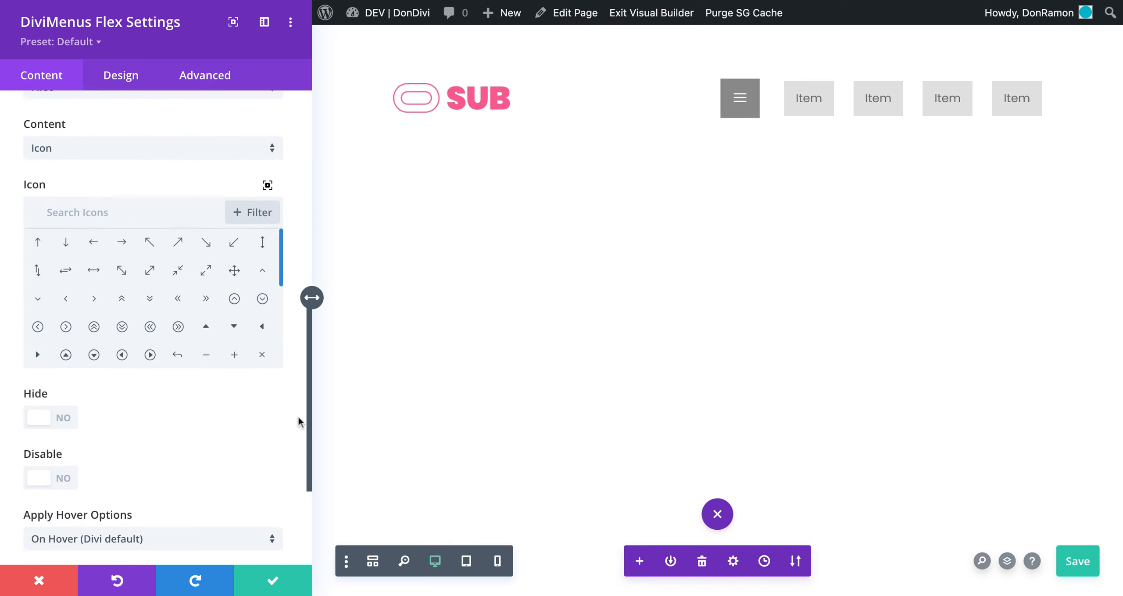
click(86, 355)
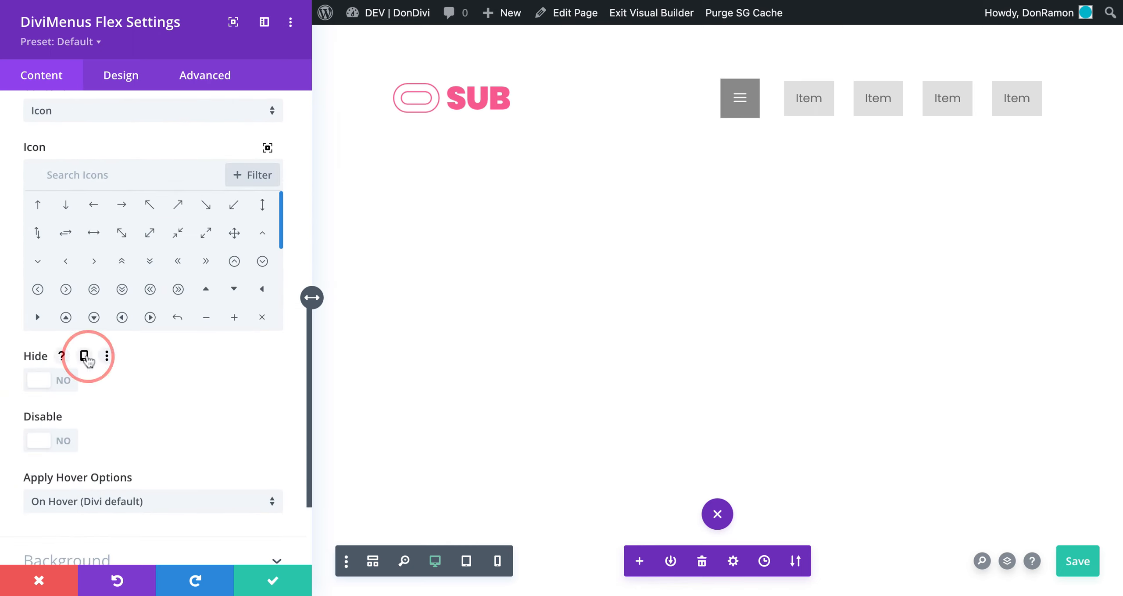
scroll(190, 417, down, 2)
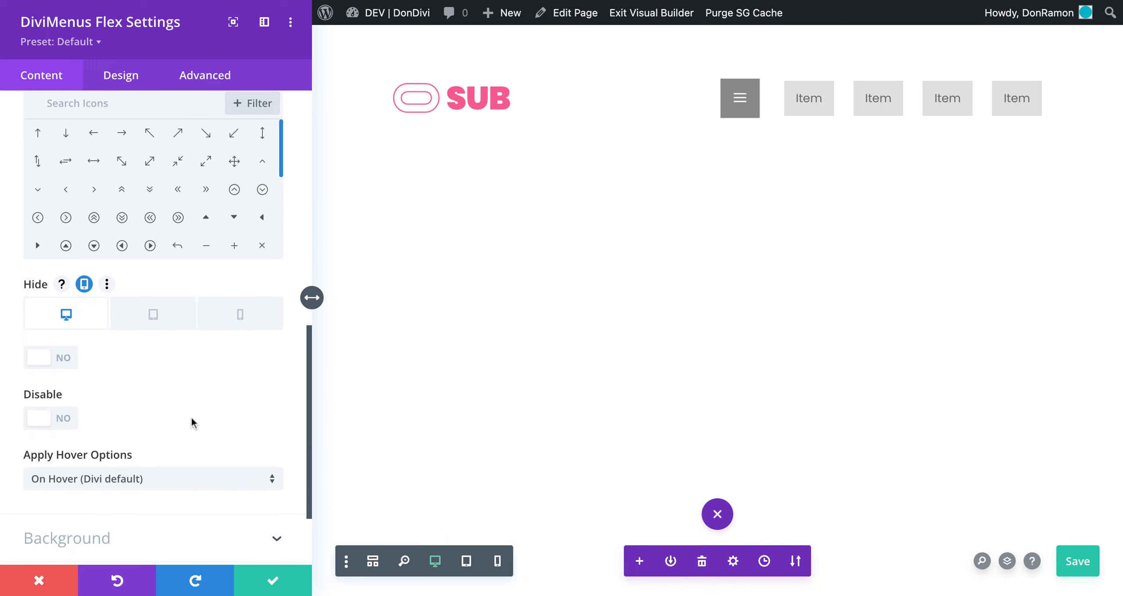
click(49, 362)
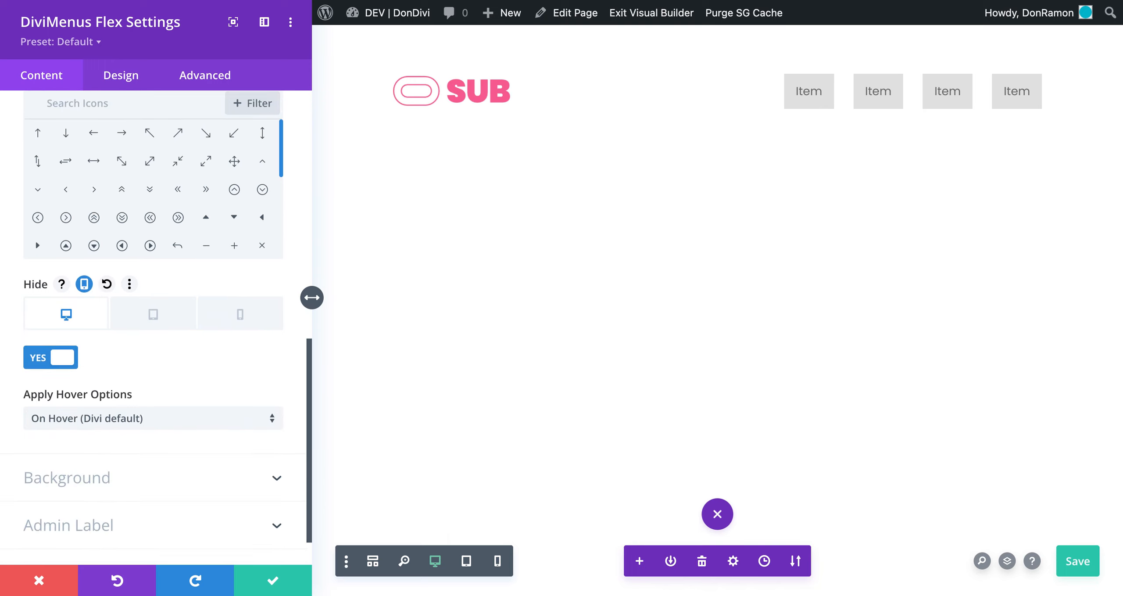
- Turn off the menu button's Hide option for tablet and compare the phone, desktop and tablet previews
click(158, 316)
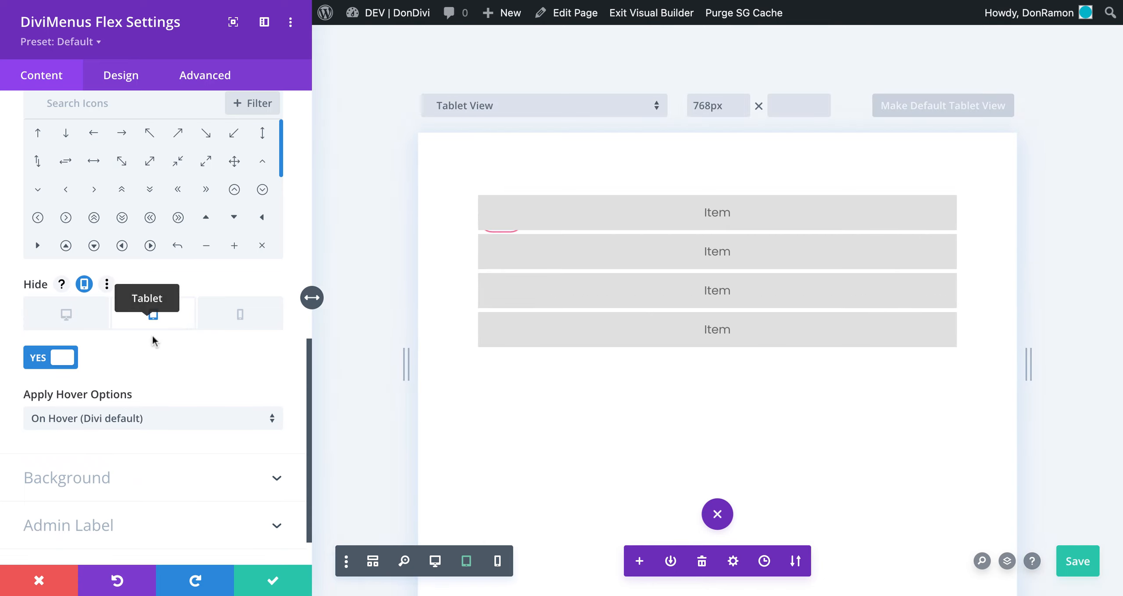
click(58, 361)
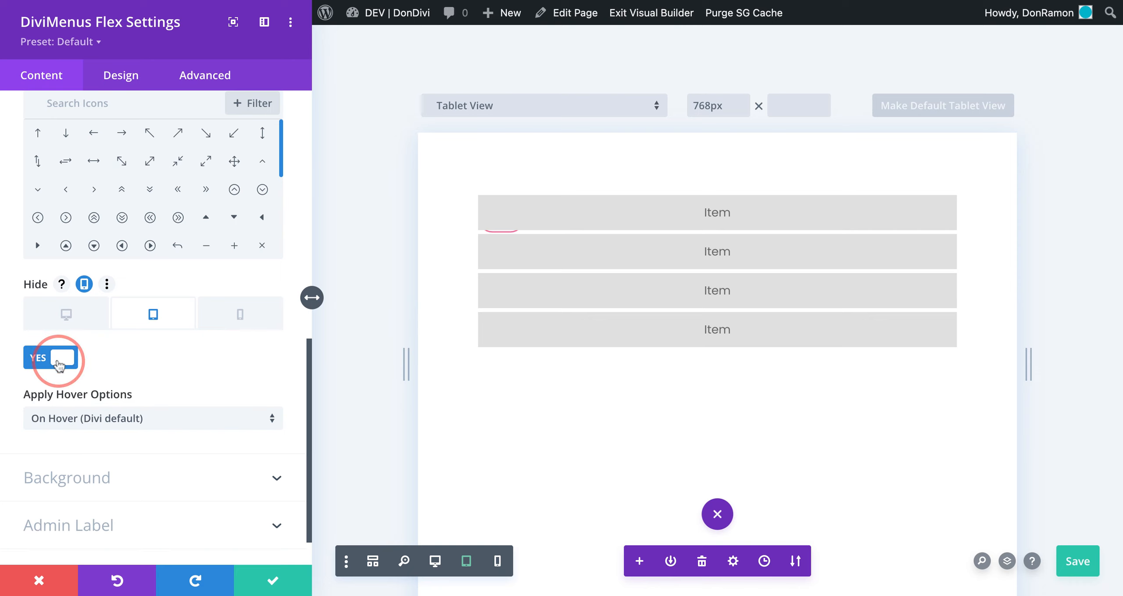
click(222, 319)
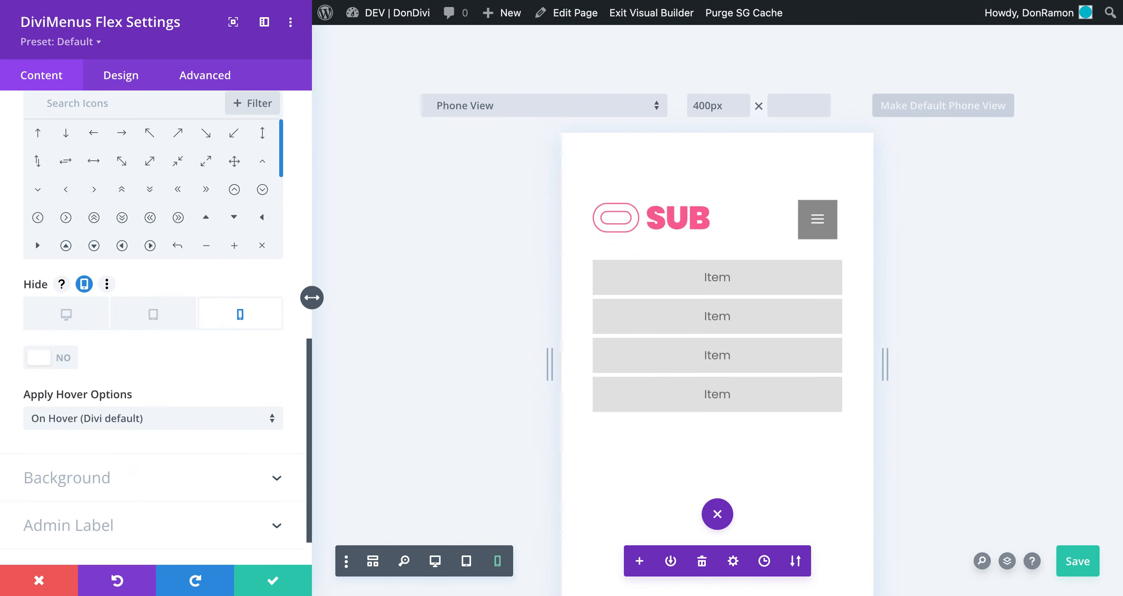
click(70, 318)
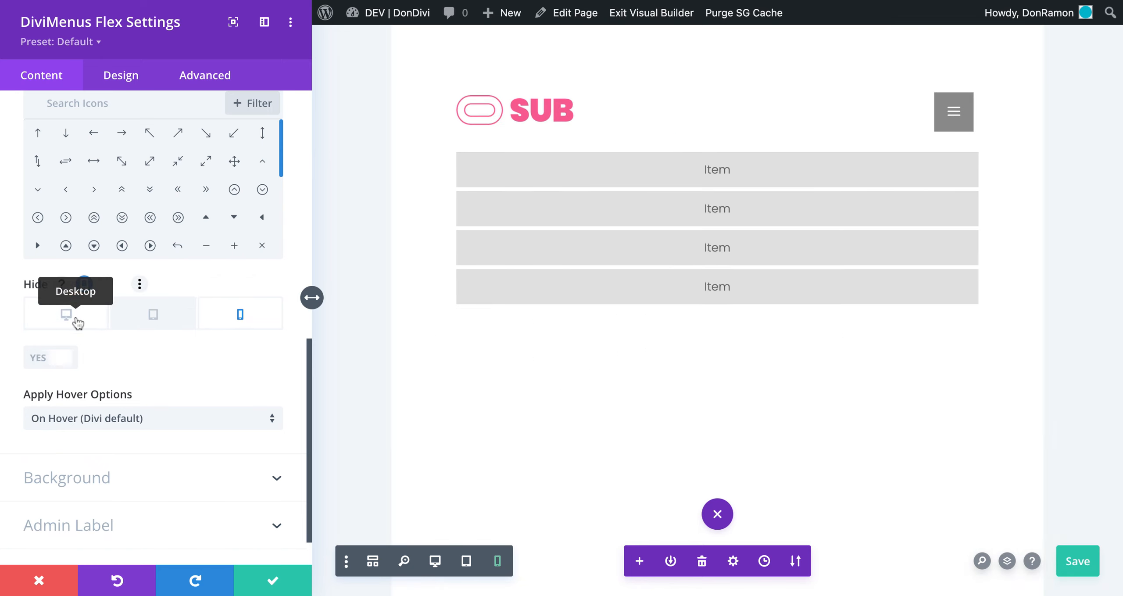
click(153, 312)
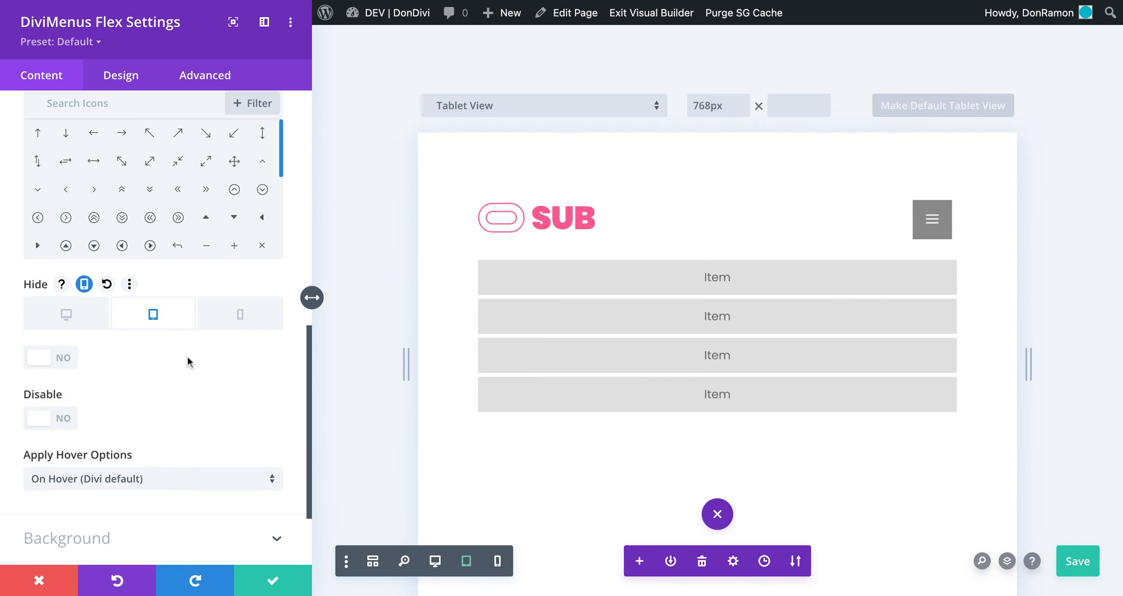
- Test the menu button in the tablet preview by closing and reopening the menu
scroll(229, 358, up, 1)
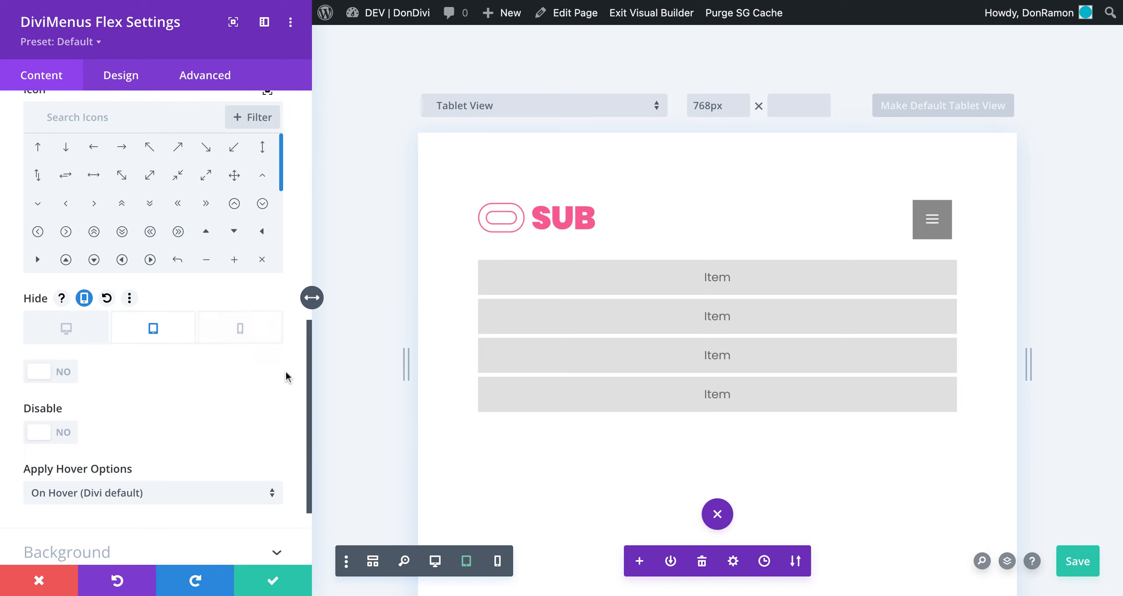
scroll(286, 371, up, 2)
scroll(286, 377, up, 3)
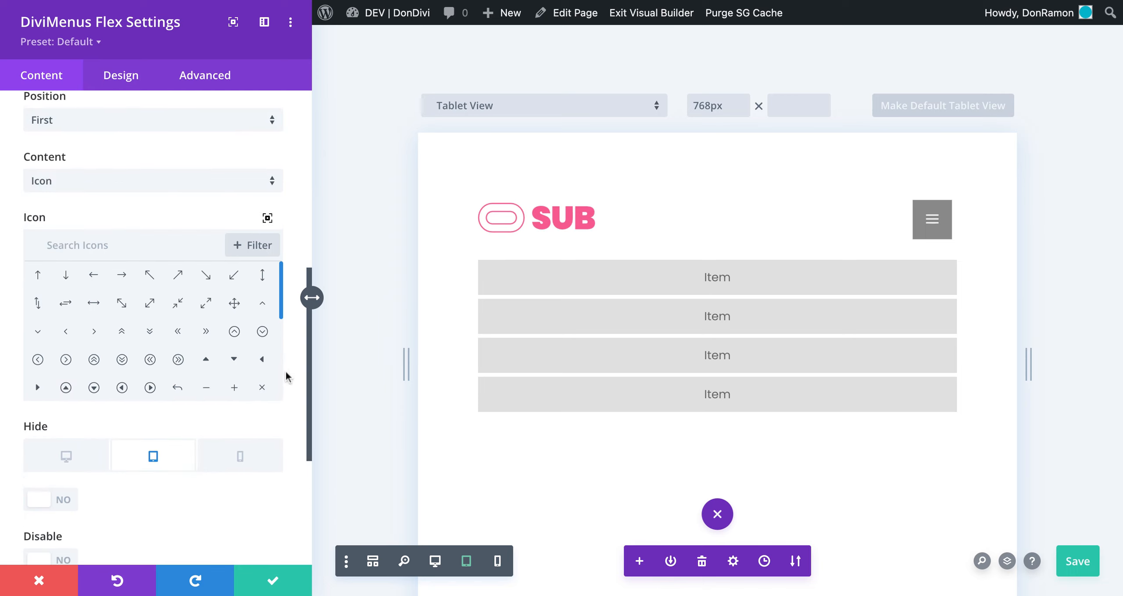
click(929, 220)
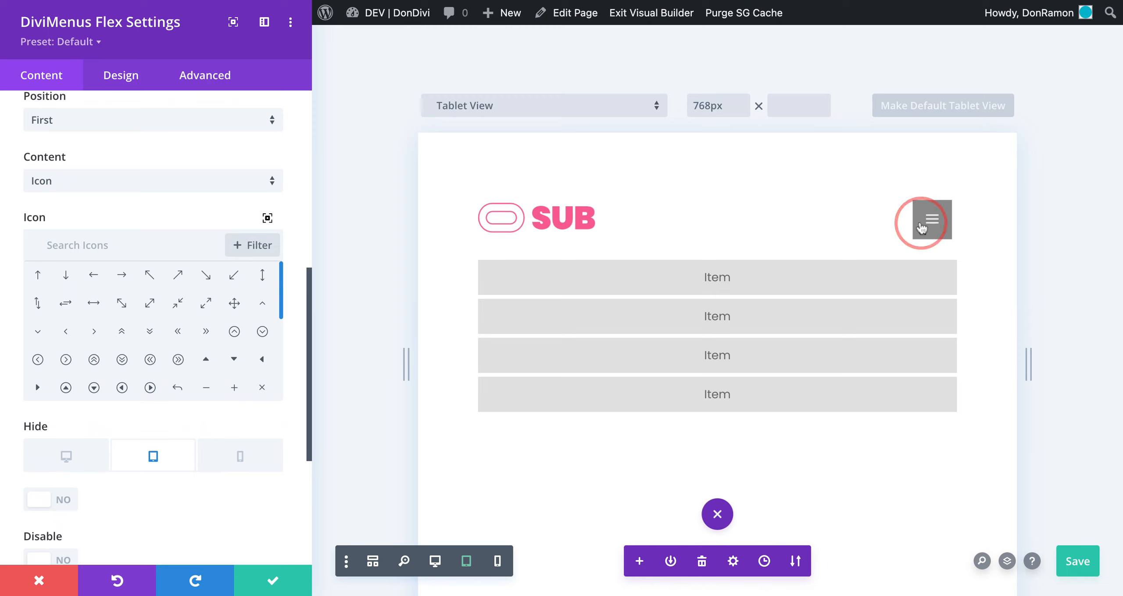
click(930, 221)
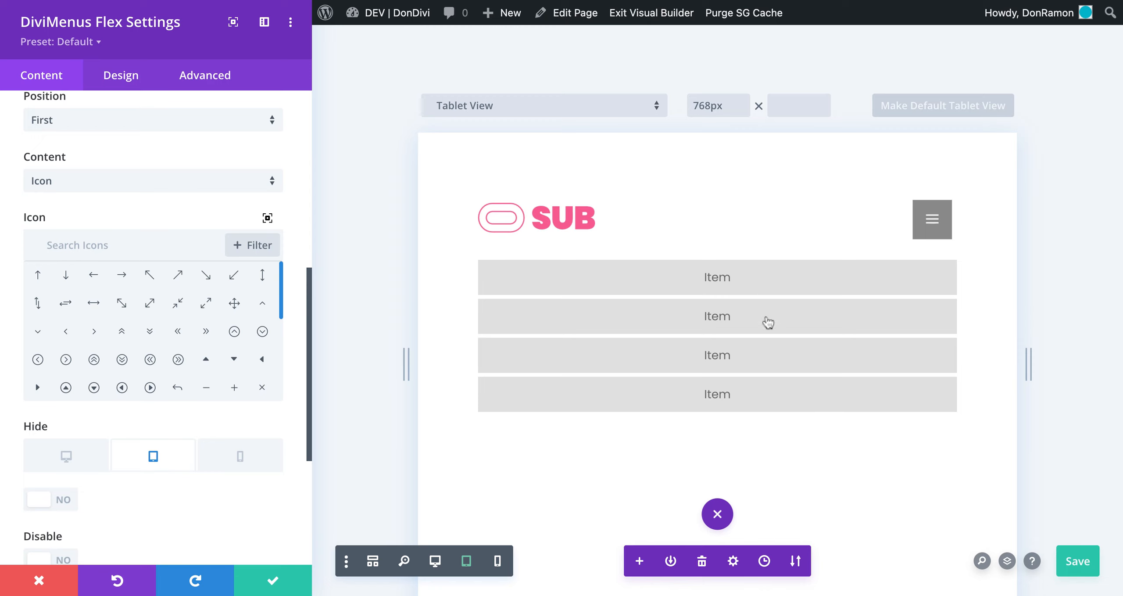
- Enable responsive values for the DiviMenu's Show Opened option, turn it off for tablet, and test the menu button in the phone preview
scroll(292, 368, up, 6)
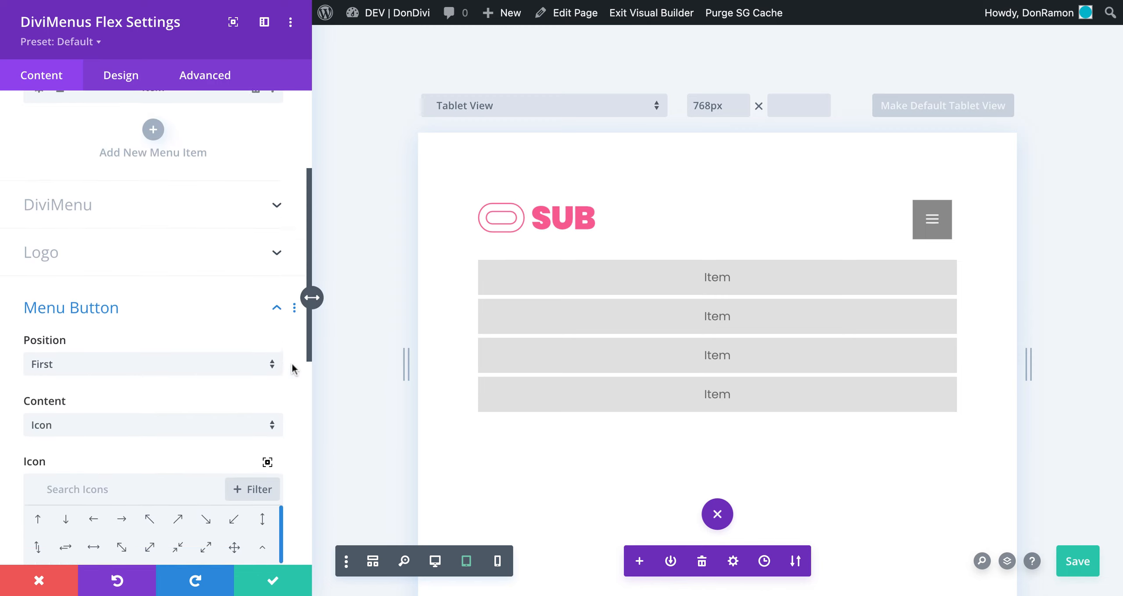
click(107, 229)
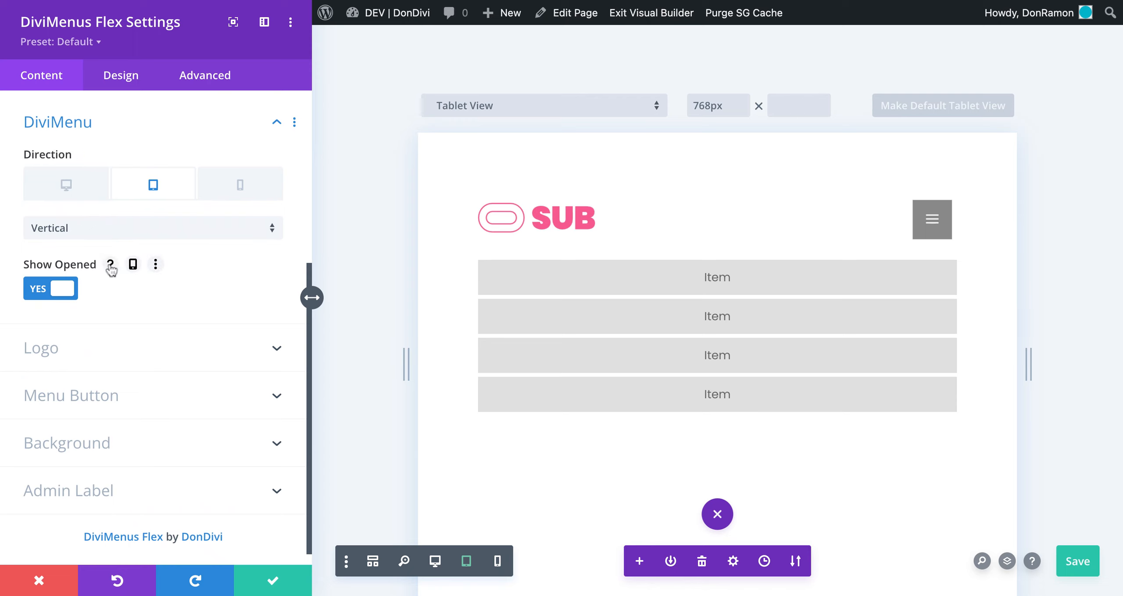
click(111, 265)
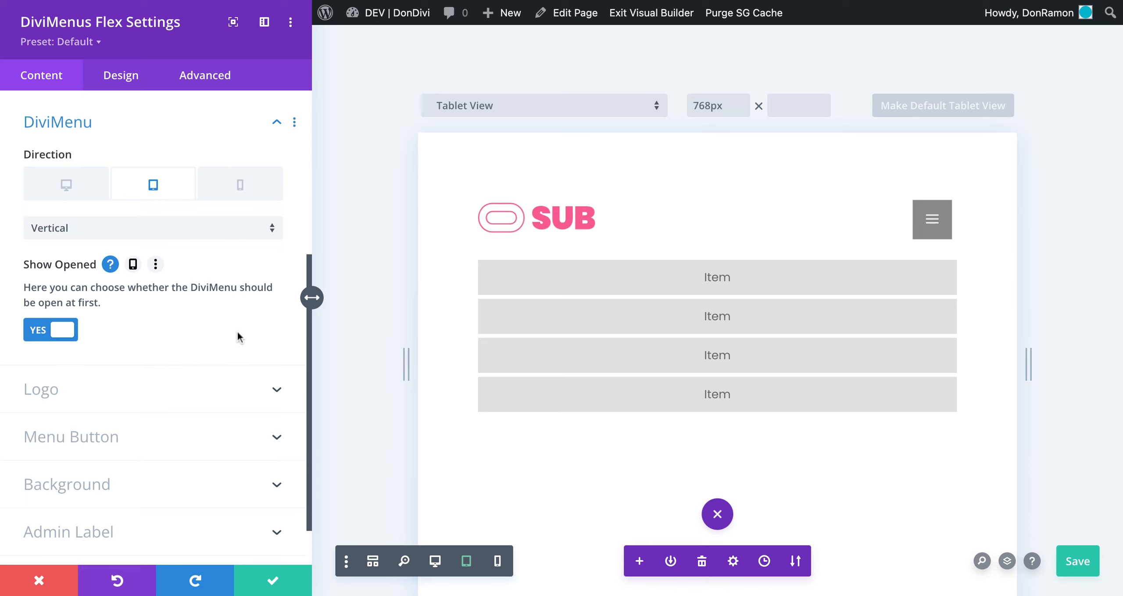
click(133, 265)
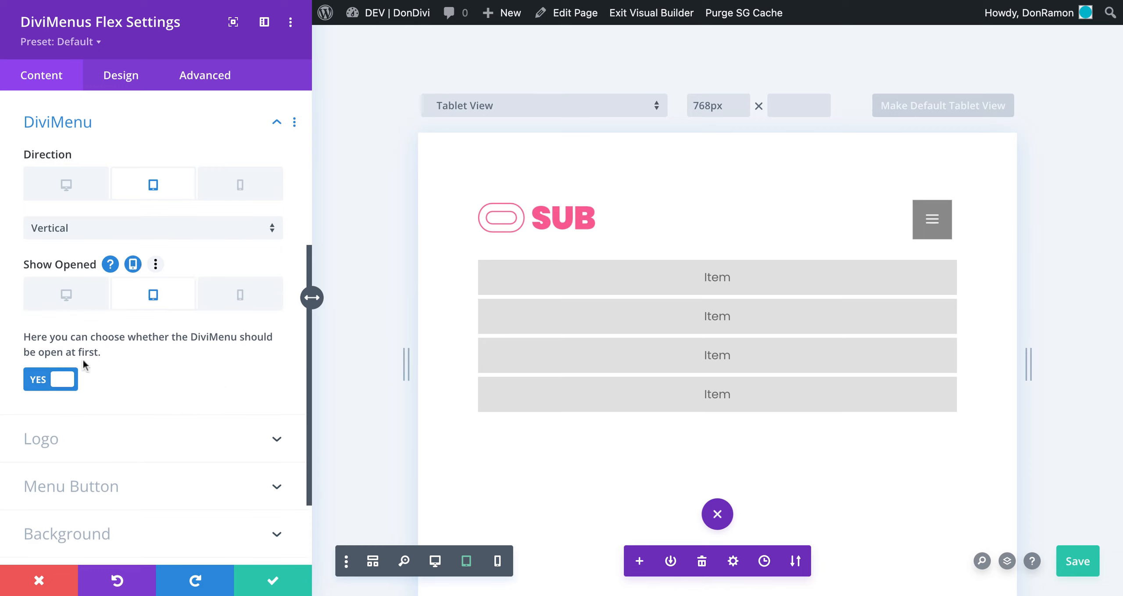
click(60, 384)
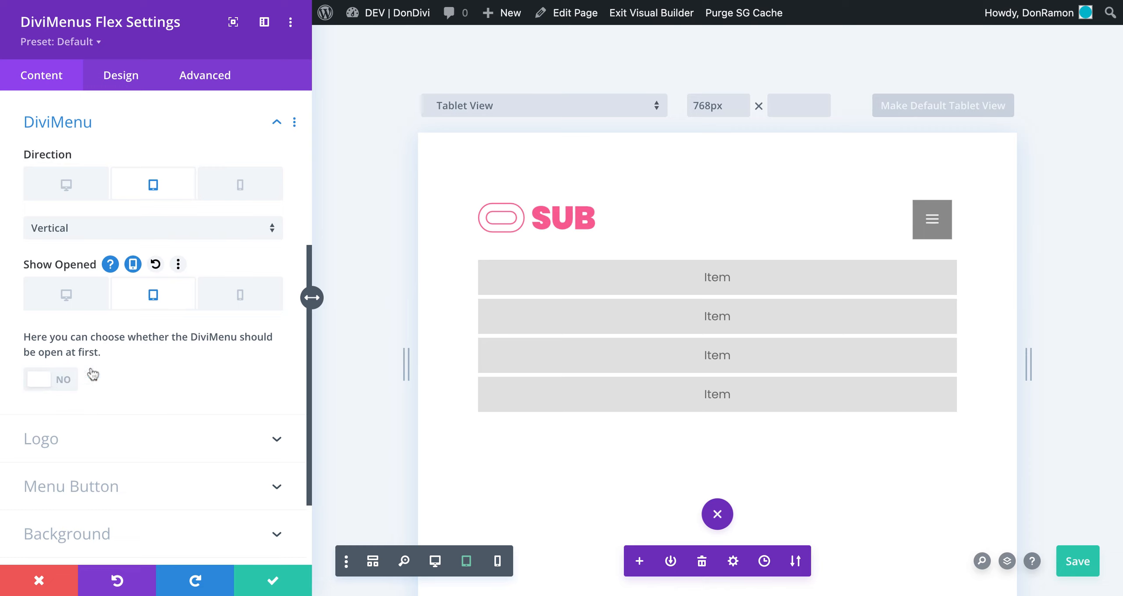
click(229, 298)
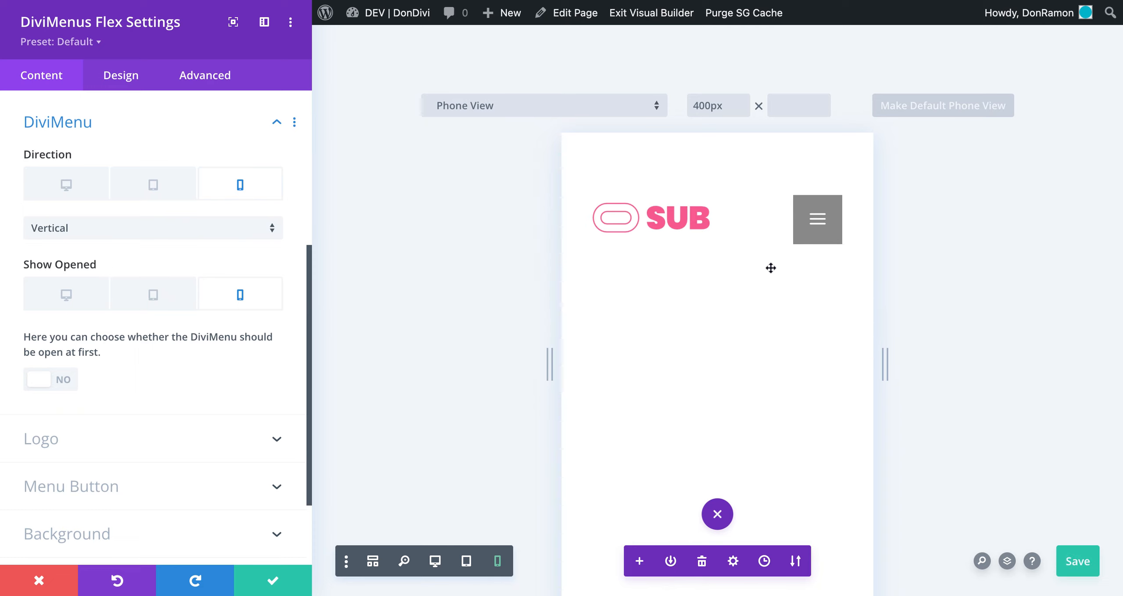
click(814, 236)
click(814, 235)
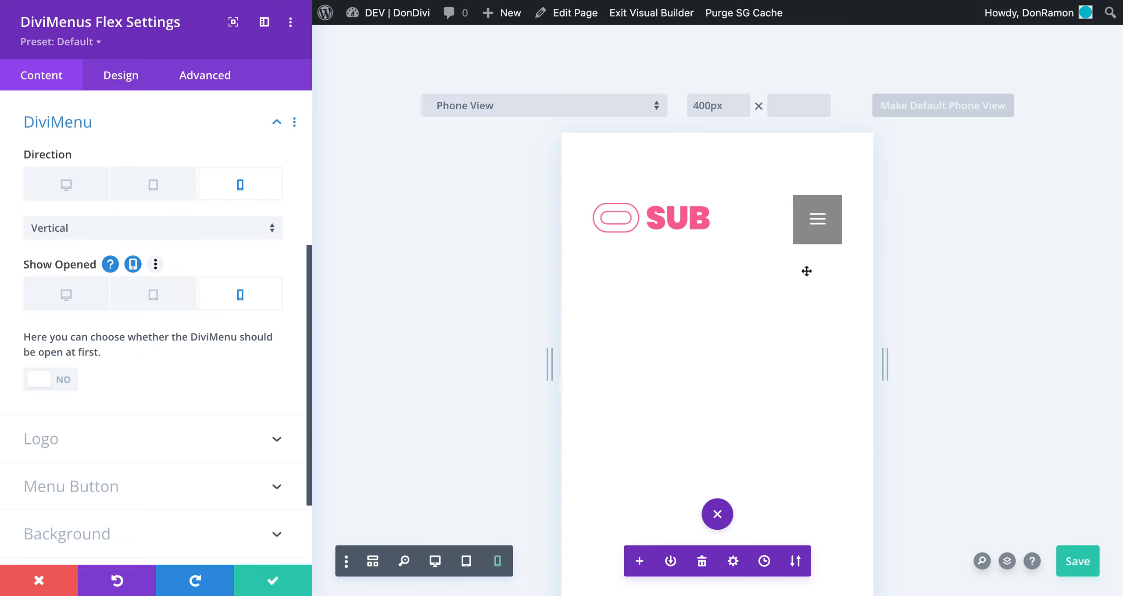
click(824, 237)
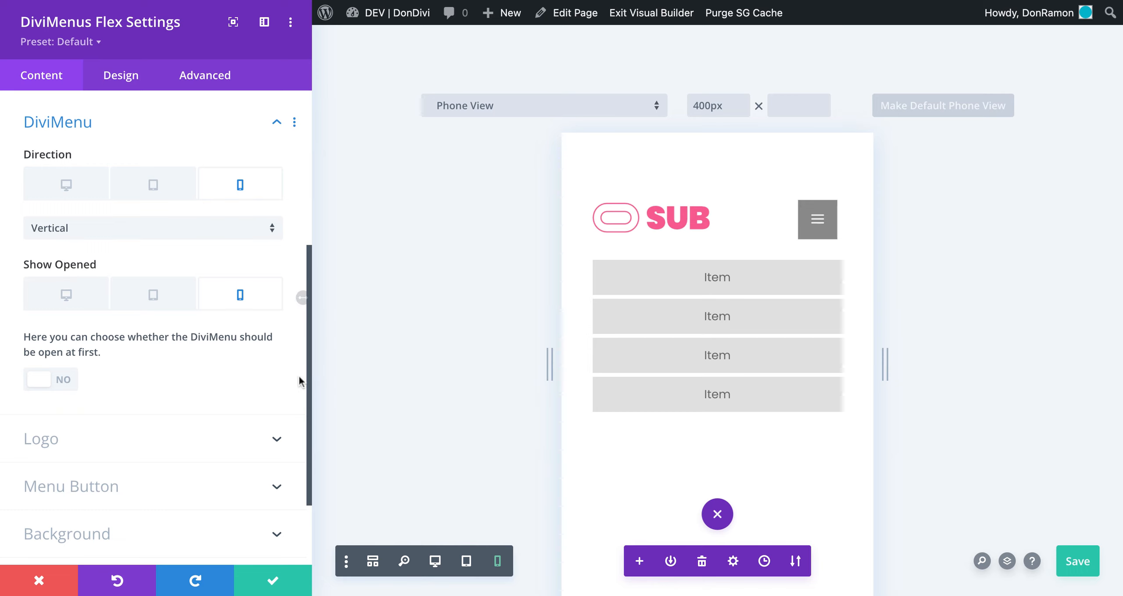
- Reset the Show Opened option to its default and hide its help description
click(155, 264)
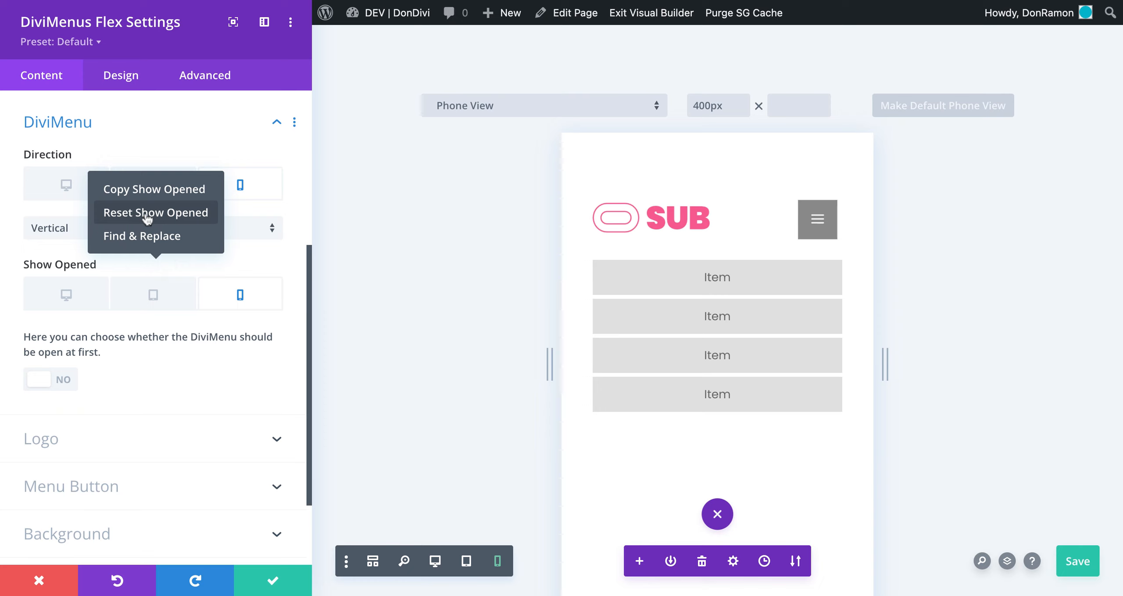
click(147, 215)
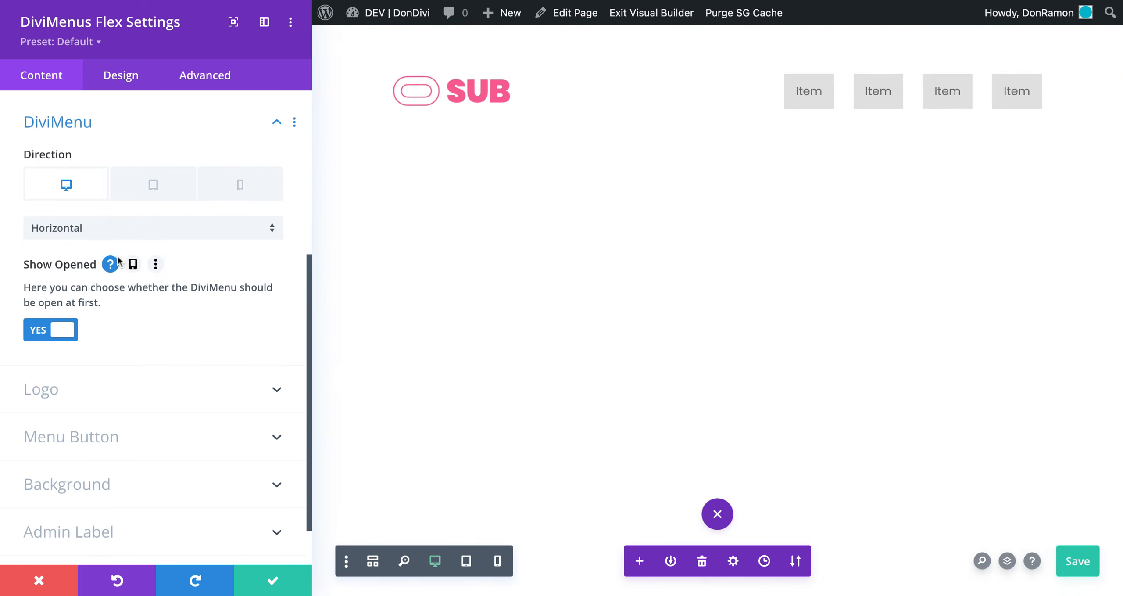
click(112, 265)
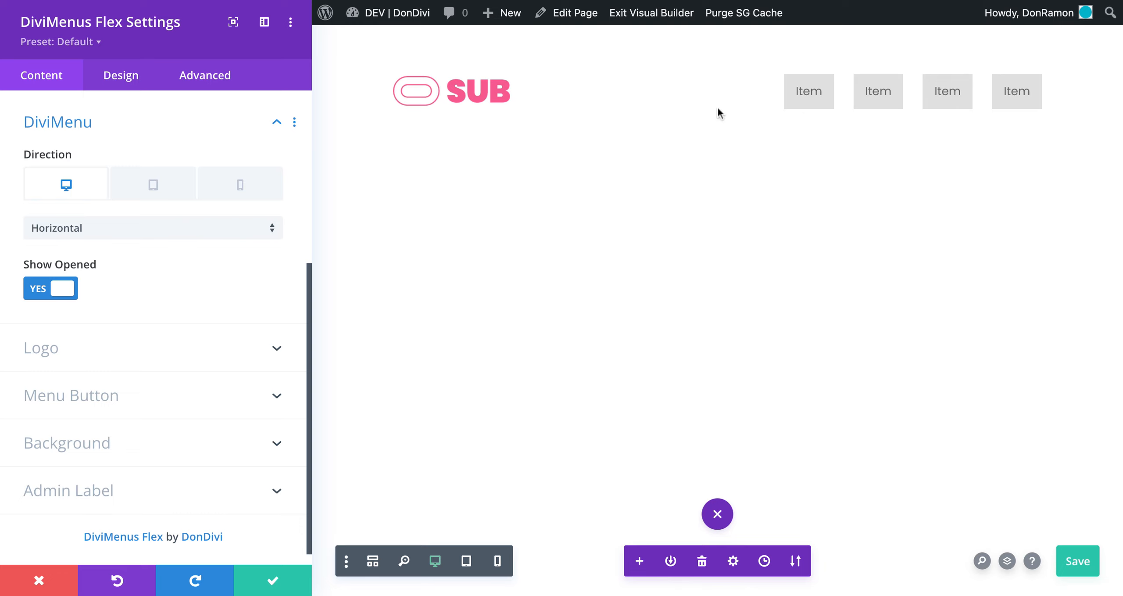
- Switch to the tablet preview and check that the menu button still closes and reopens the menu items
click(465, 564)
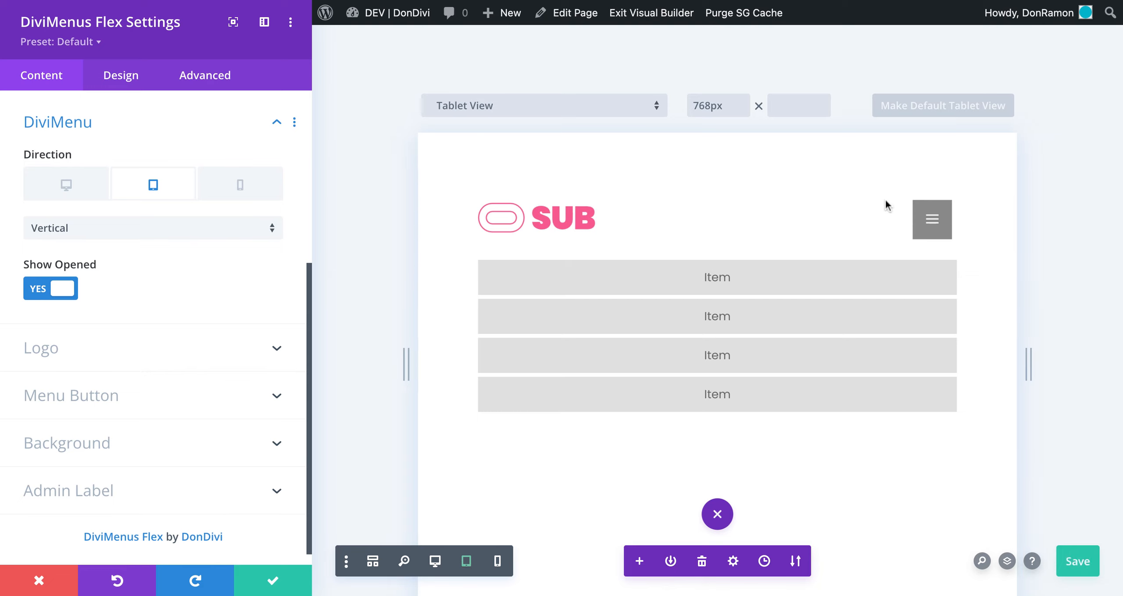
click(932, 221)
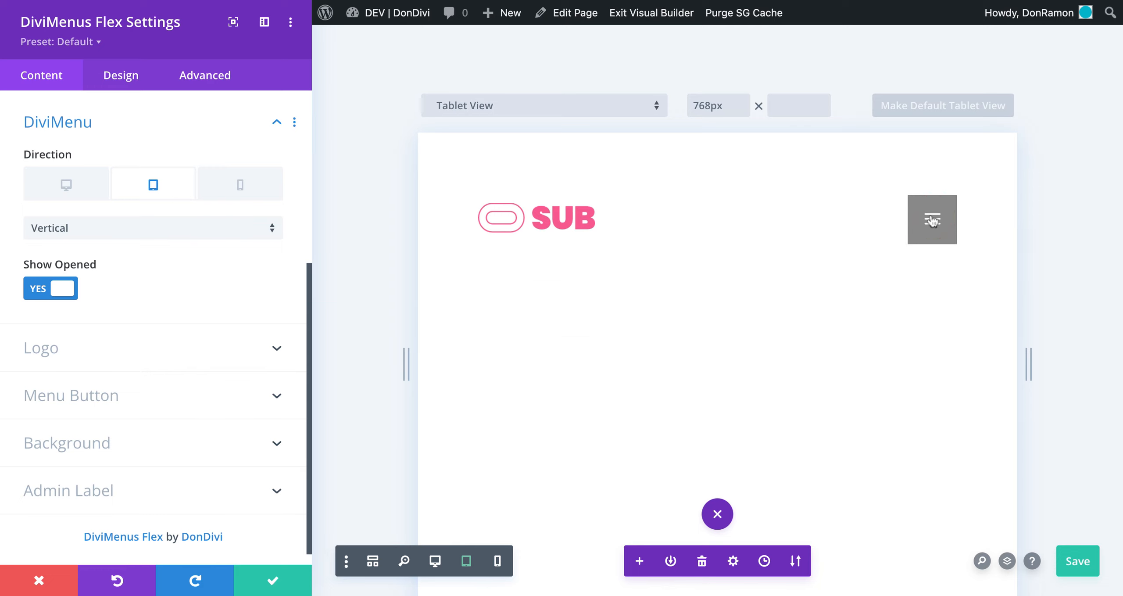
click(932, 221)
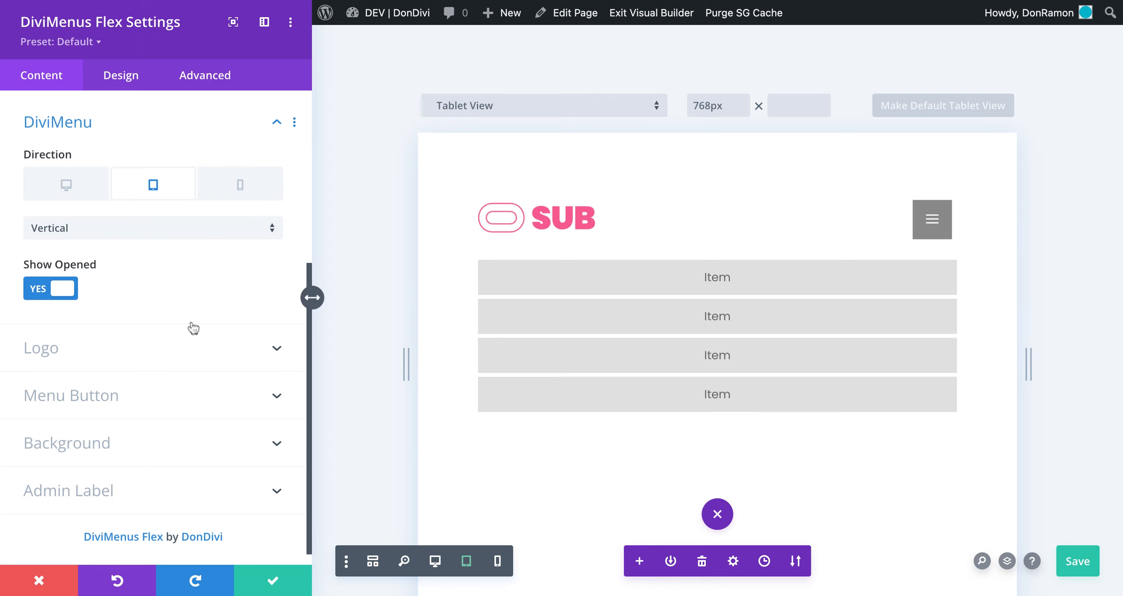
- Add a fifth menu item to the DiviMenus Flex module and title it HAMBURGER
scroll(193, 327, up, 5)
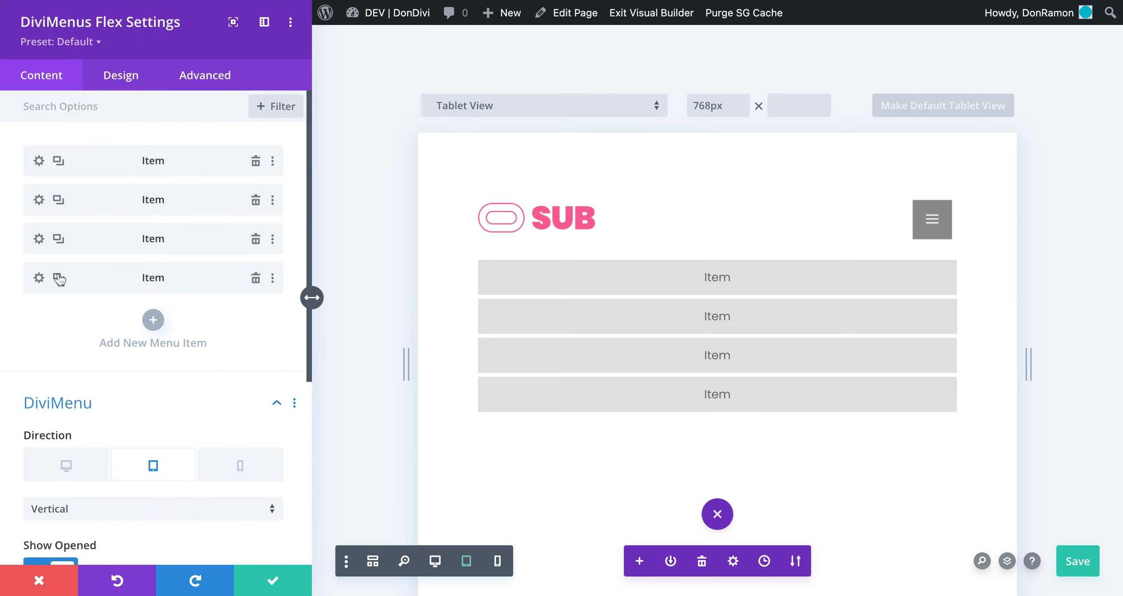
click(153, 319)
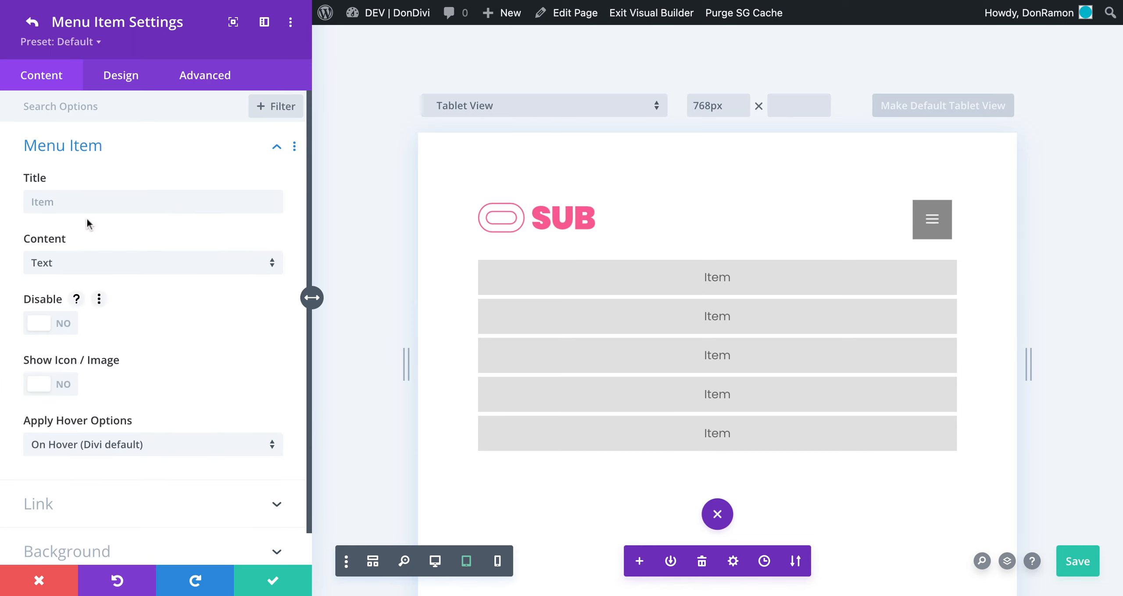
text(HAMBURGER)
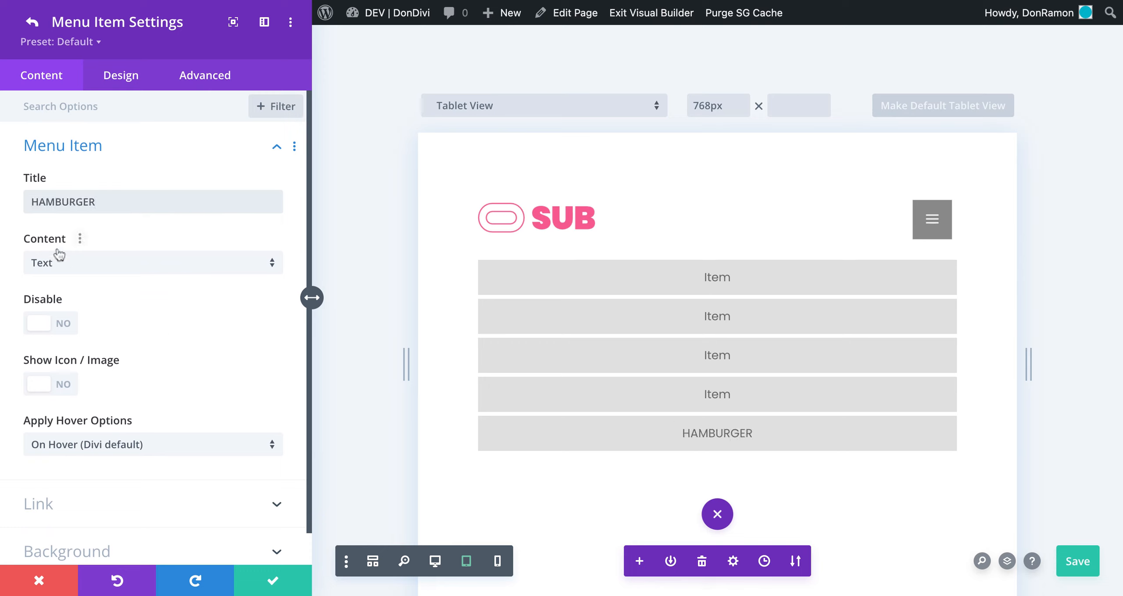
- Set the HAMBURGER item's content to Icon and choose the three-line hamburger icon
click(79, 262)
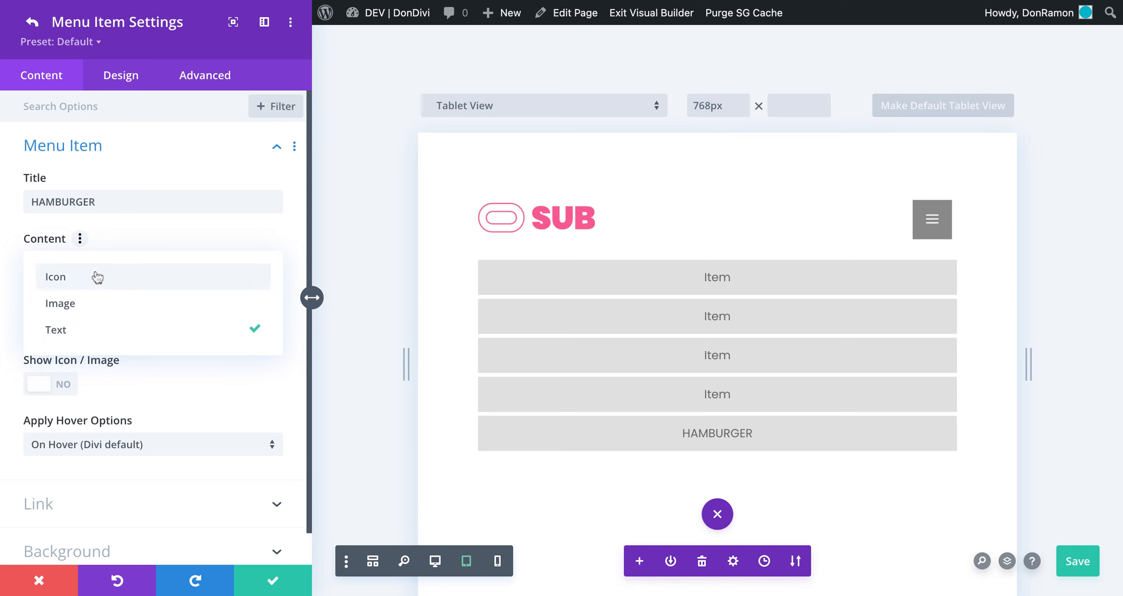
click(97, 277)
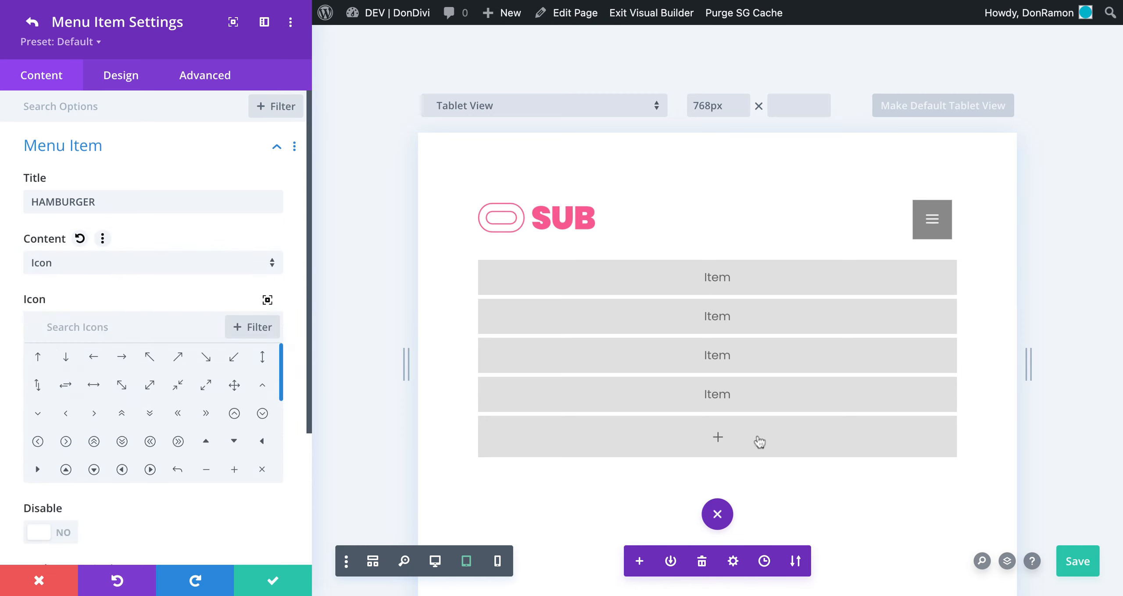
scroll(140, 380, down, 3)
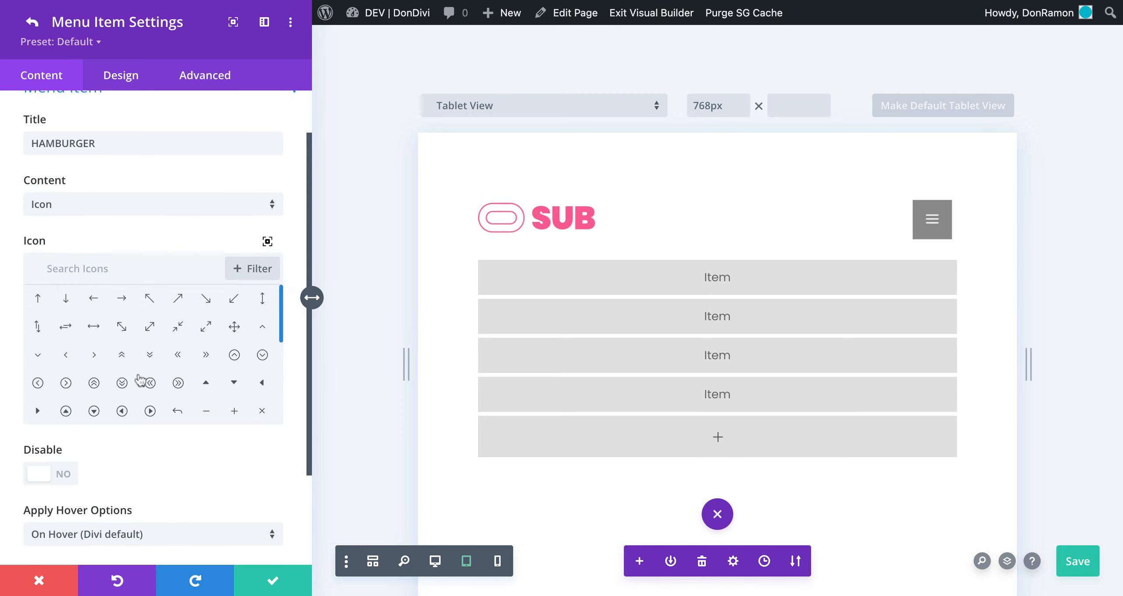
scroll(140, 380, down, 3)
click(72, 421)
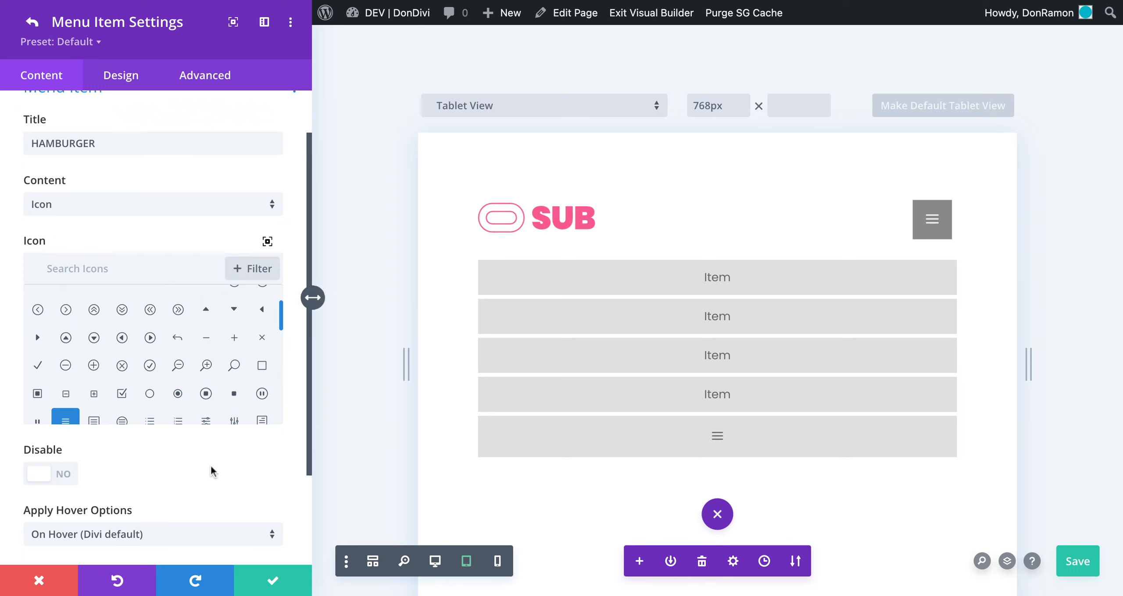
- Give the HAMBURGER item the saved yellow background color #ffcb58 and save the changes
scroll(274, 443, down, 5)
click(220, 518)
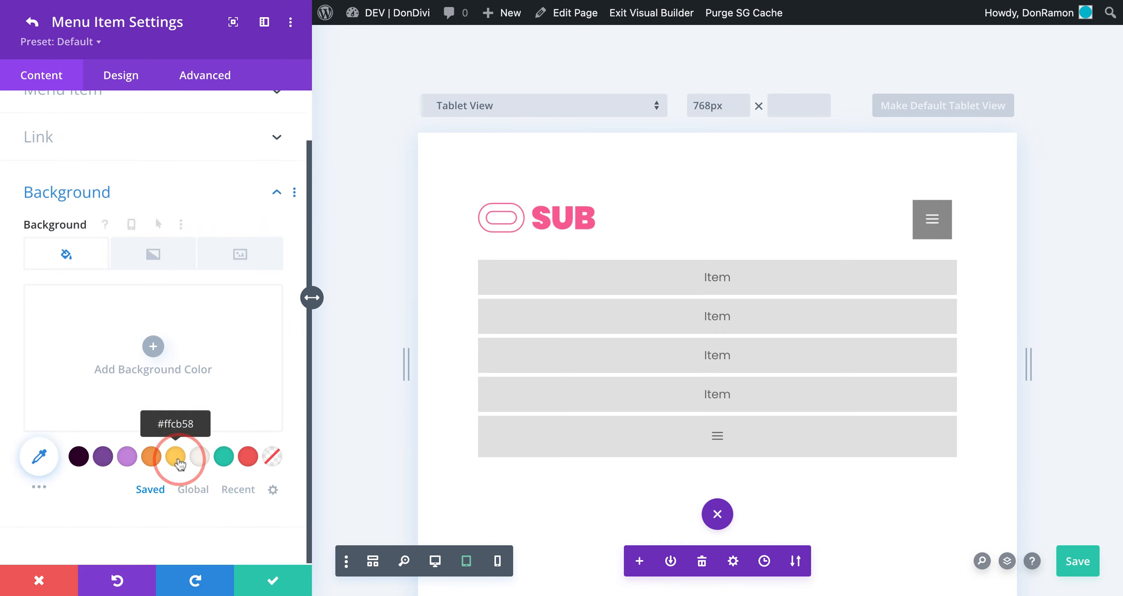
click(175, 457)
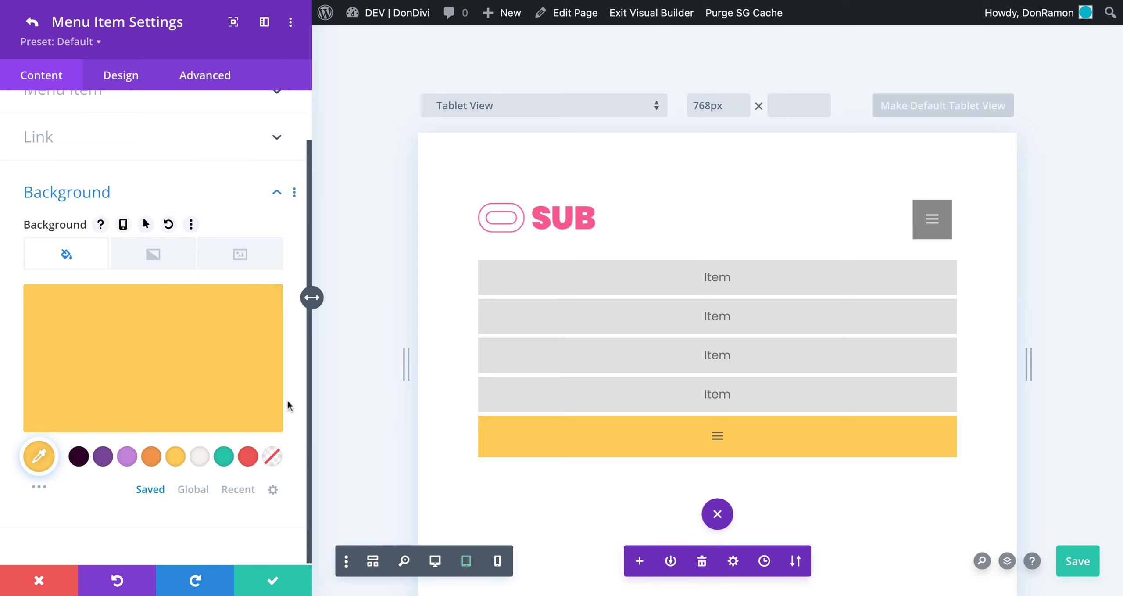
key(super+s)
- Switch to the desktop preview and hide the HAMBURGER item on desktop through its visibility options
click(216, 76)
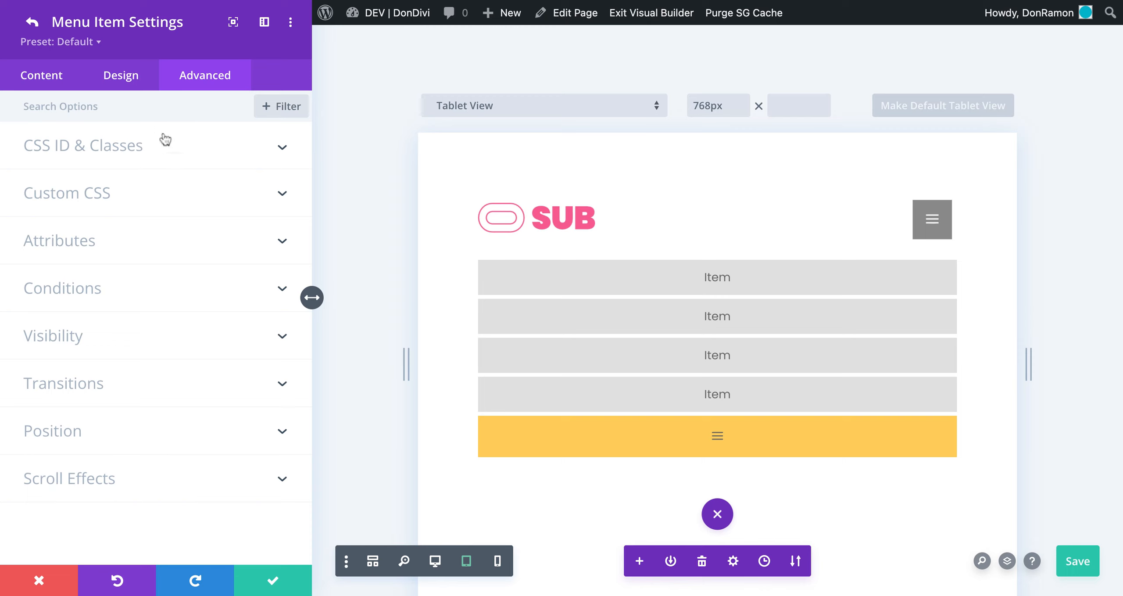
click(146, 334)
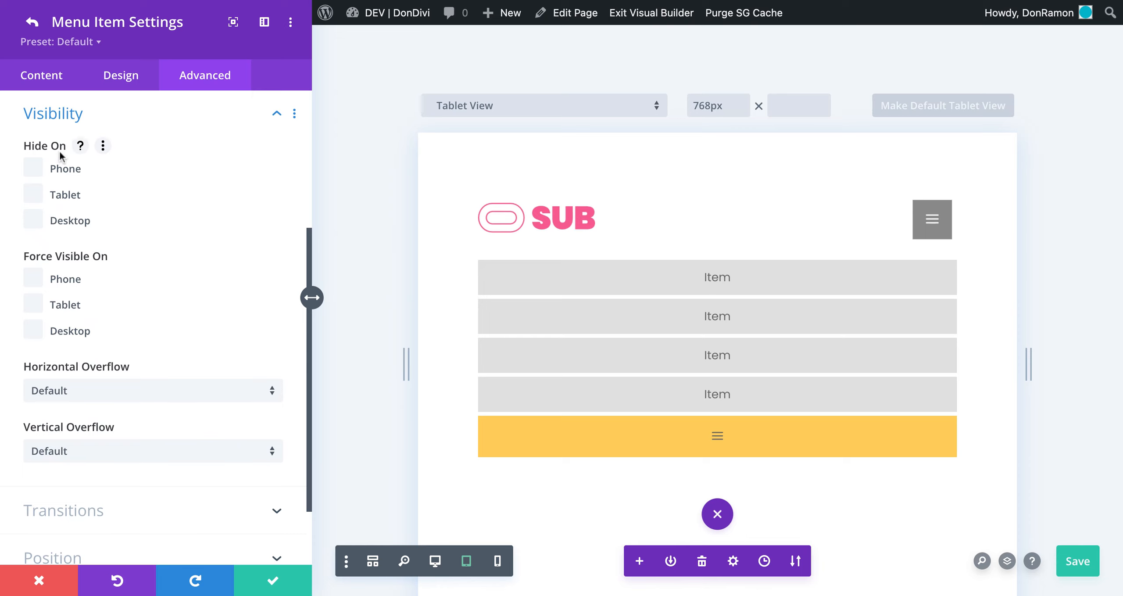
click(441, 560)
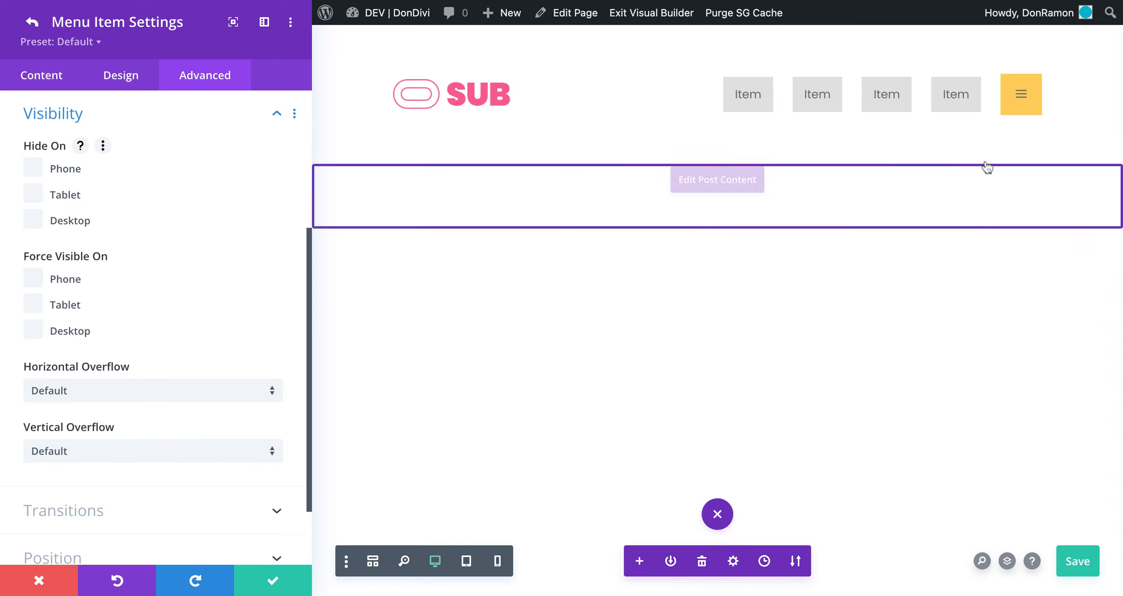
click(69, 221)
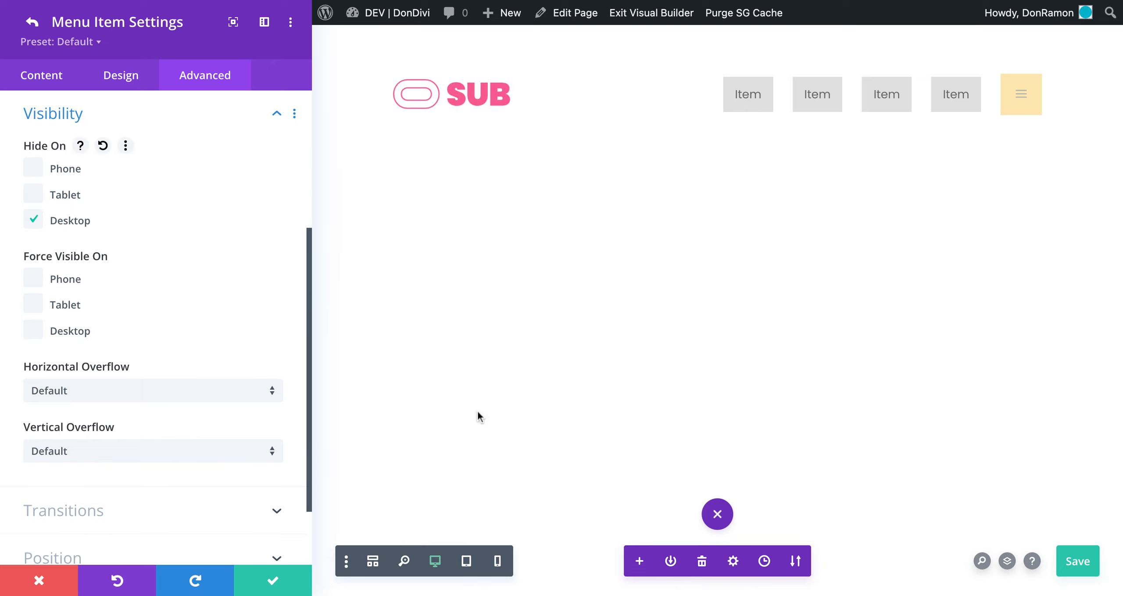
- In the tablet preview, set the first text menu item to hide on tablet and phone
click(466, 561)
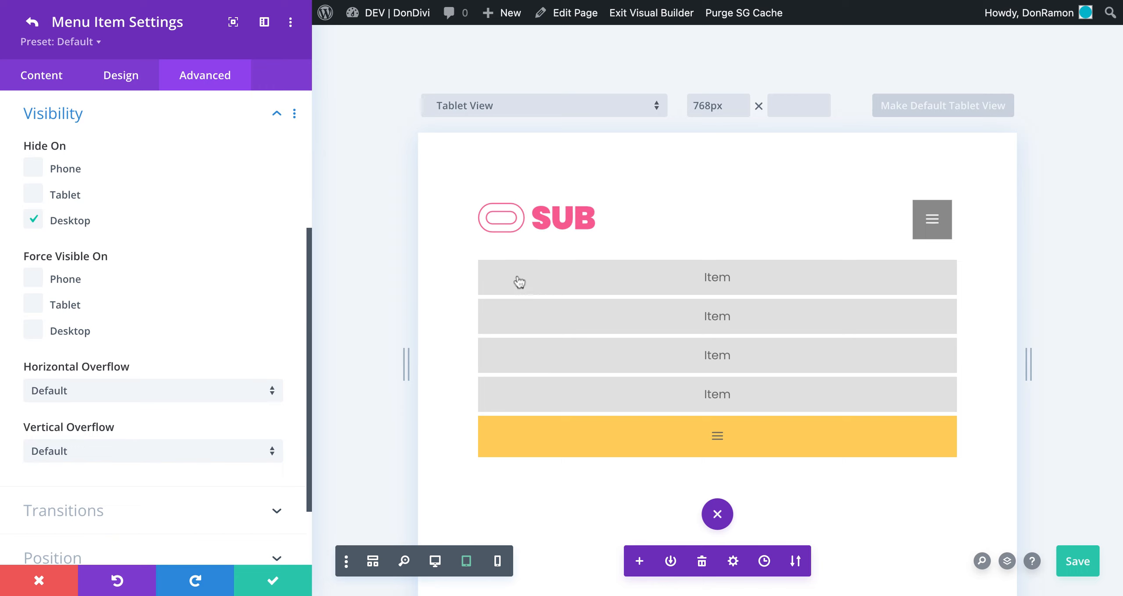
click(533, 278)
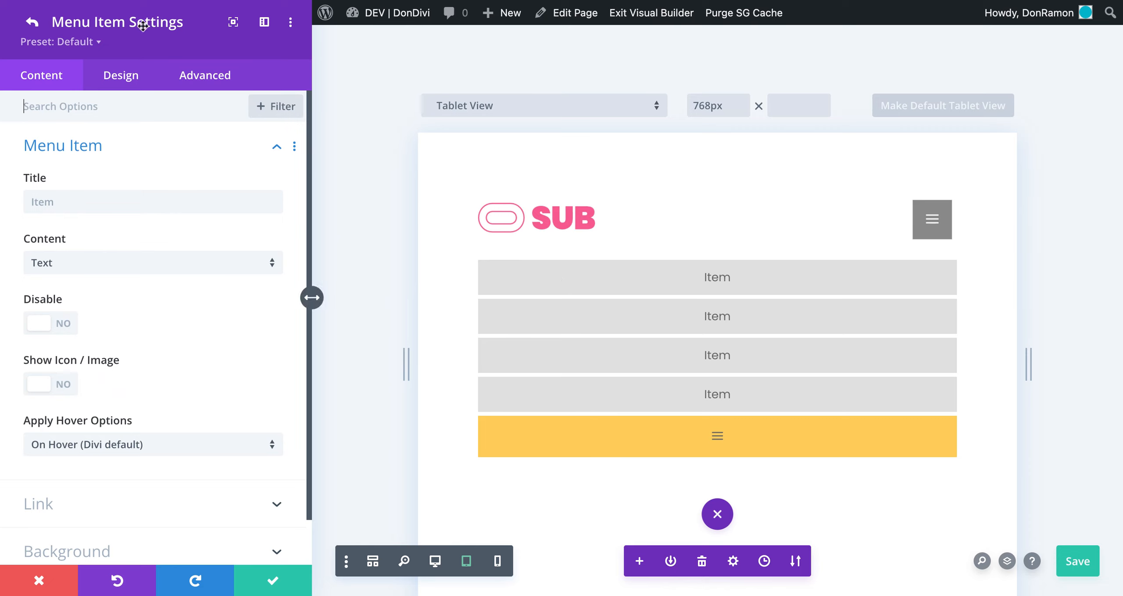
click(204, 87)
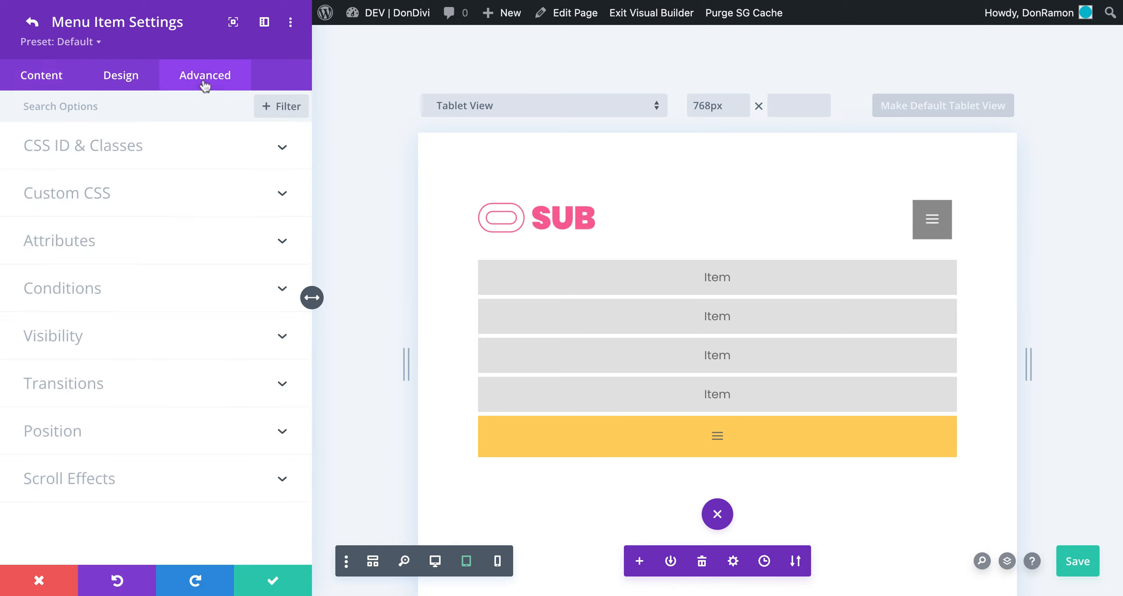
click(128, 335)
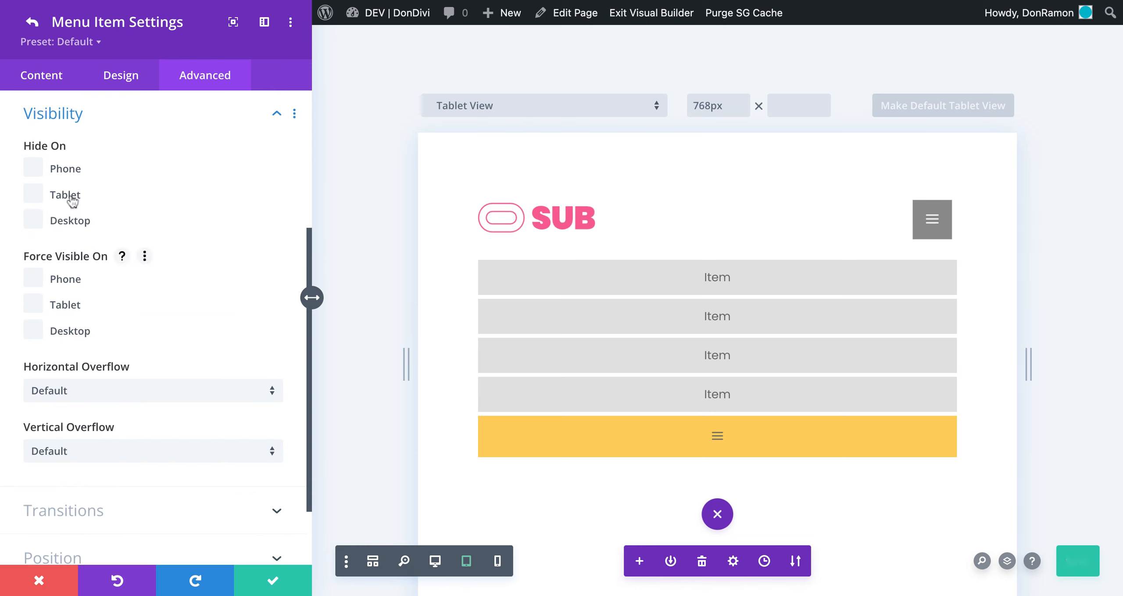
click(68, 194)
click(72, 175)
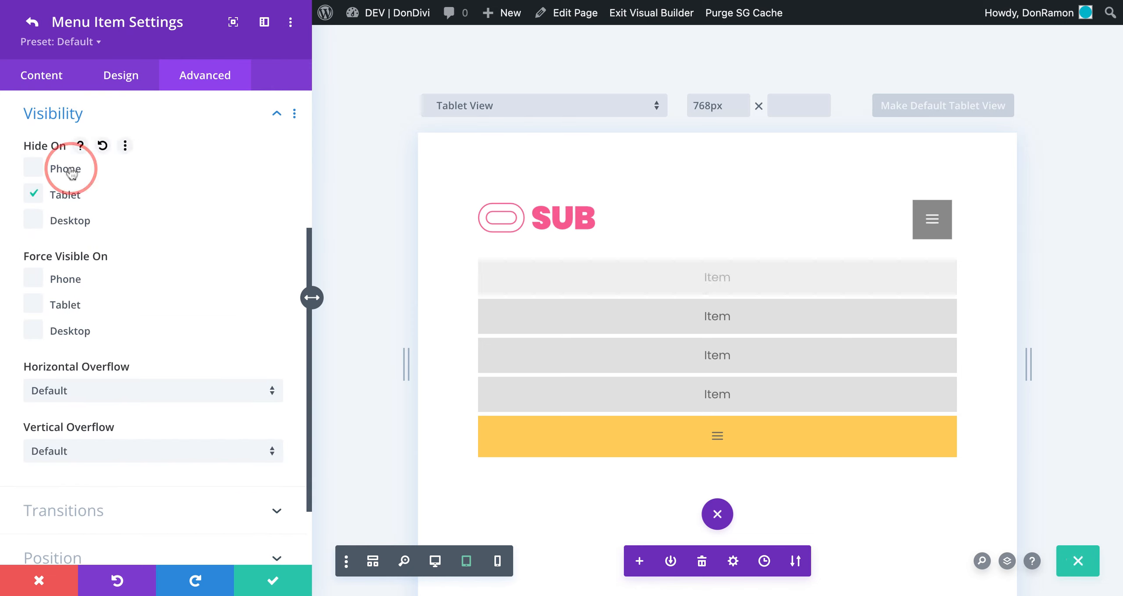
- Set the second text menu item to hide on tablet and phone
click(532, 329)
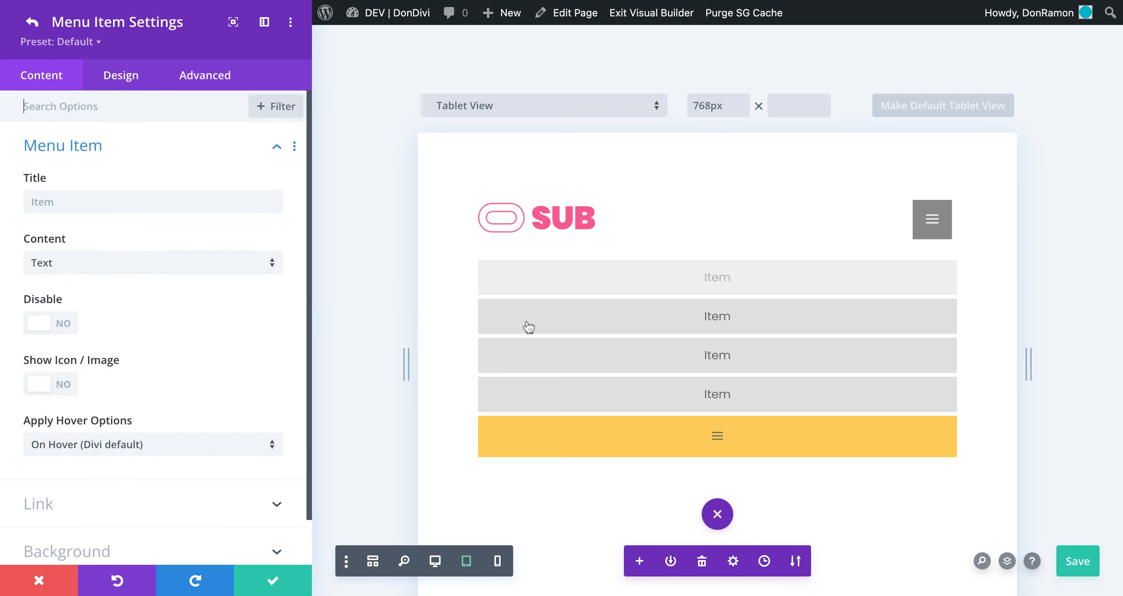
click(212, 75)
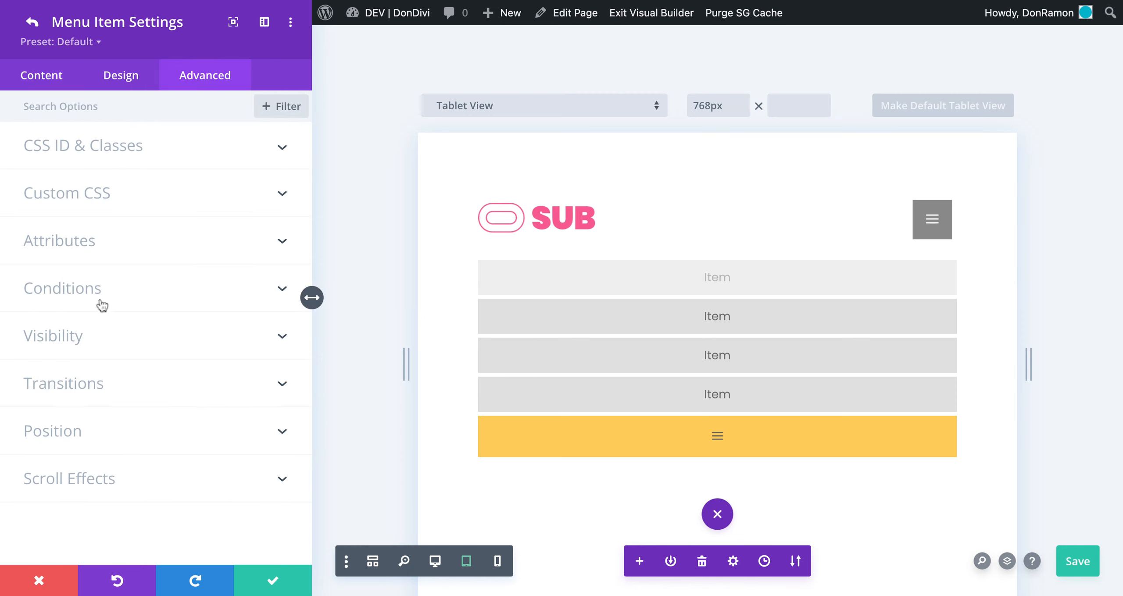
click(100, 337)
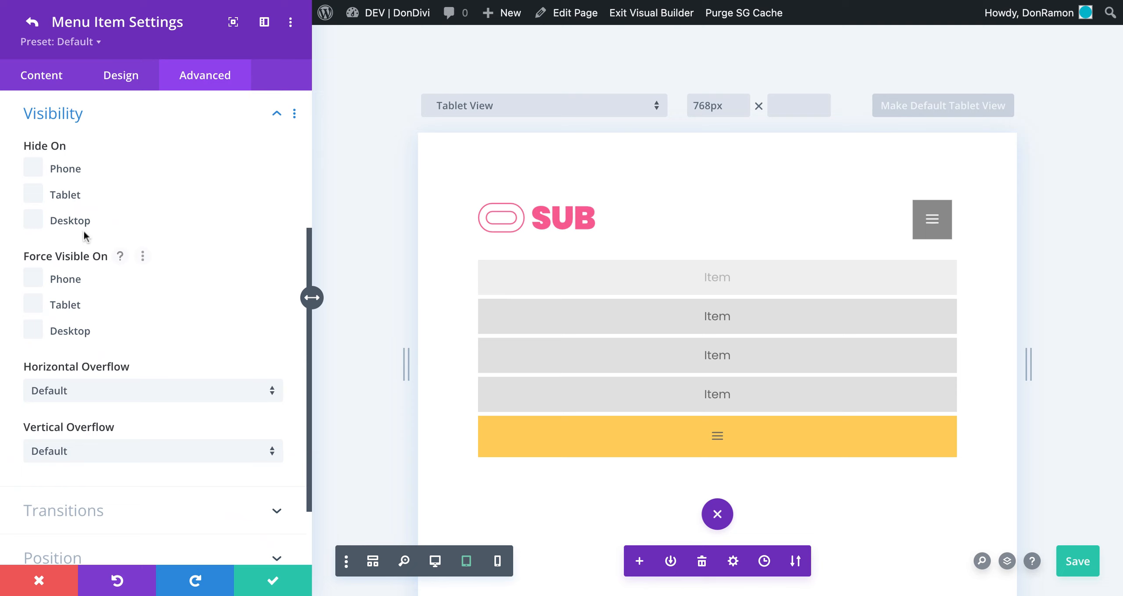
click(66, 194)
click(64, 172)
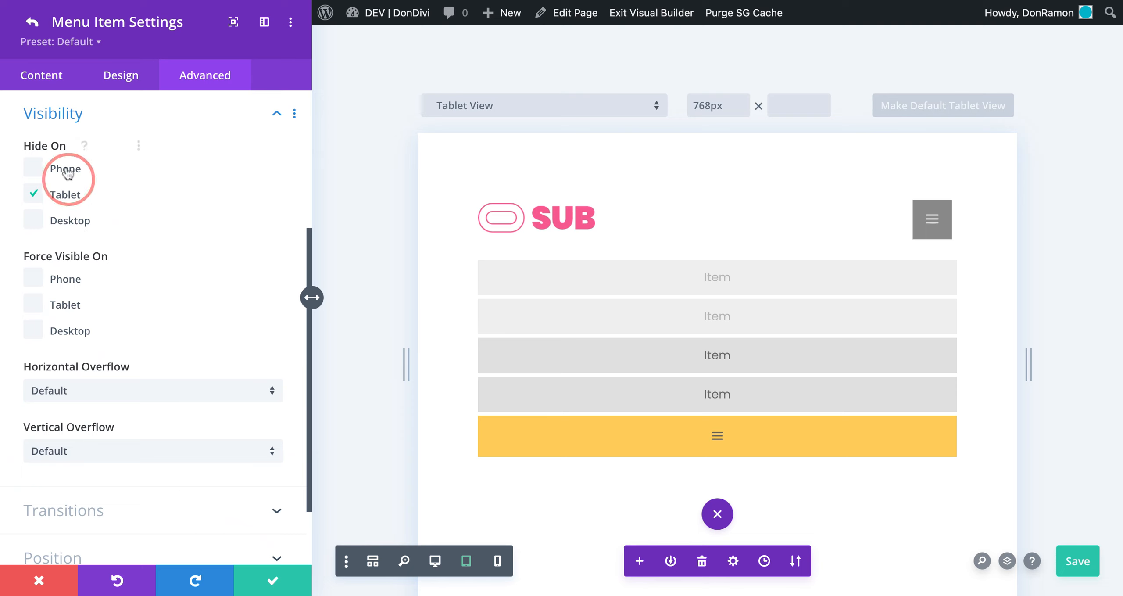
- Set the third text menu item to hide on tablet and phone
click(491, 356)
click(210, 75)
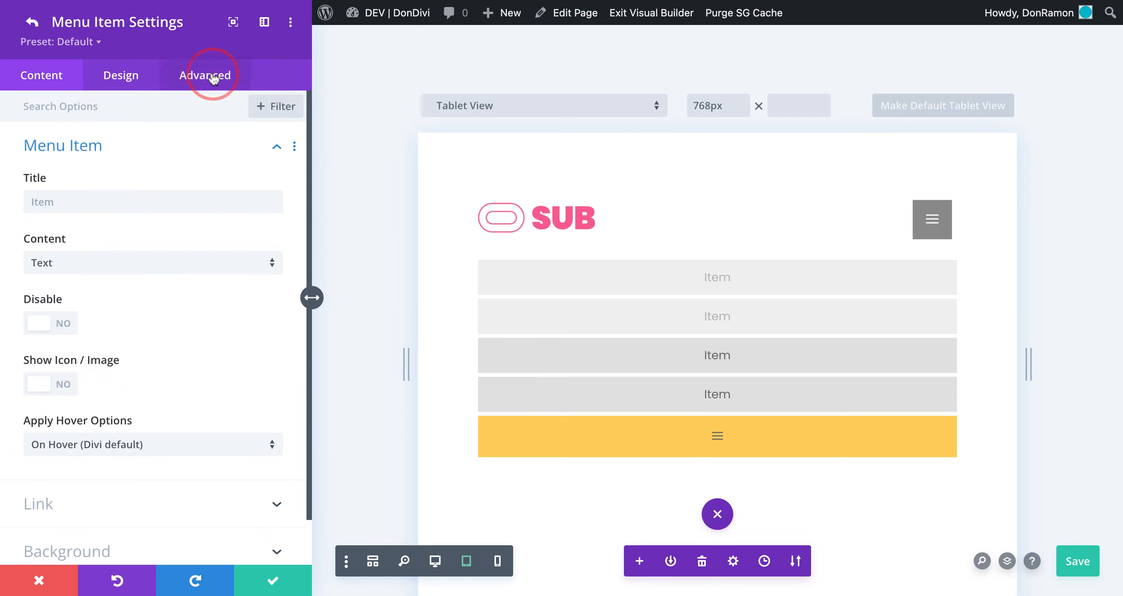
click(103, 338)
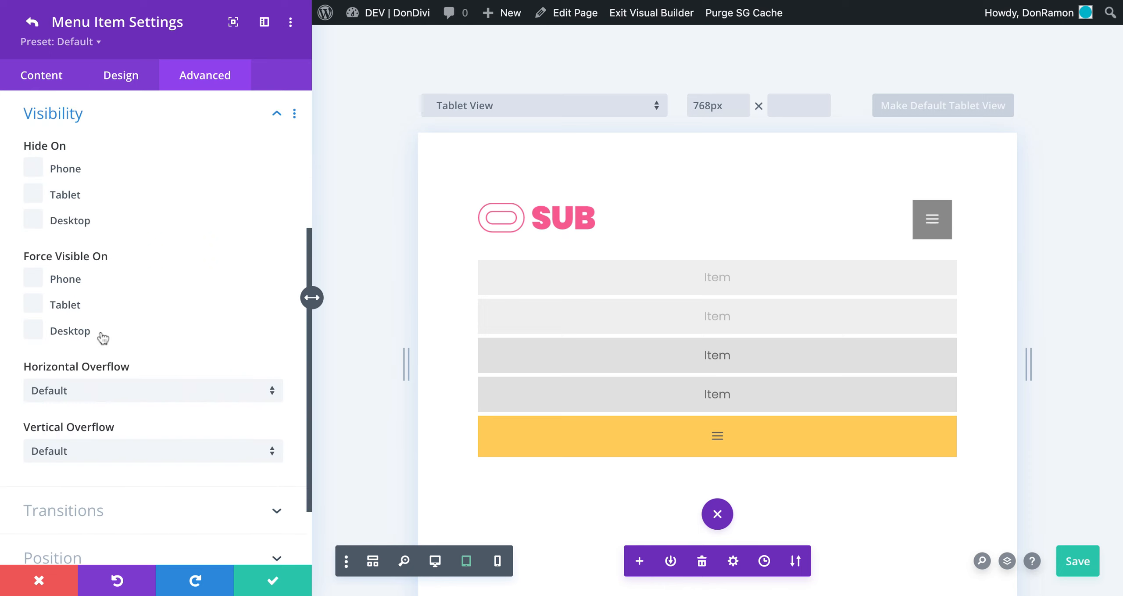
click(66, 195)
click(67, 168)
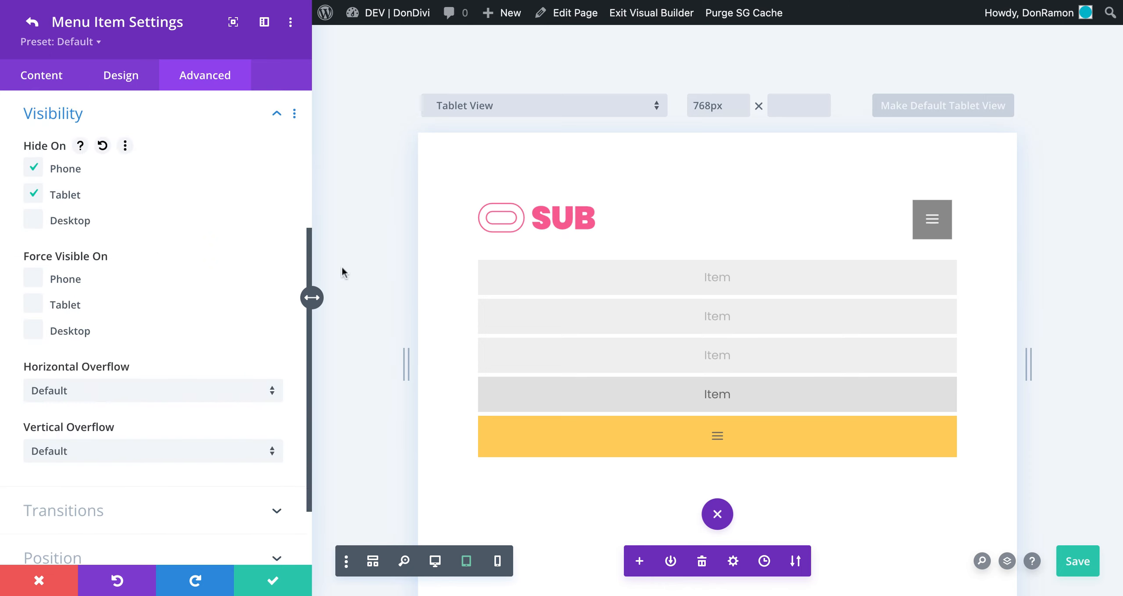
- Set the fourth text menu item to hide on tablet and phone
click(563, 397)
click(206, 75)
click(93, 337)
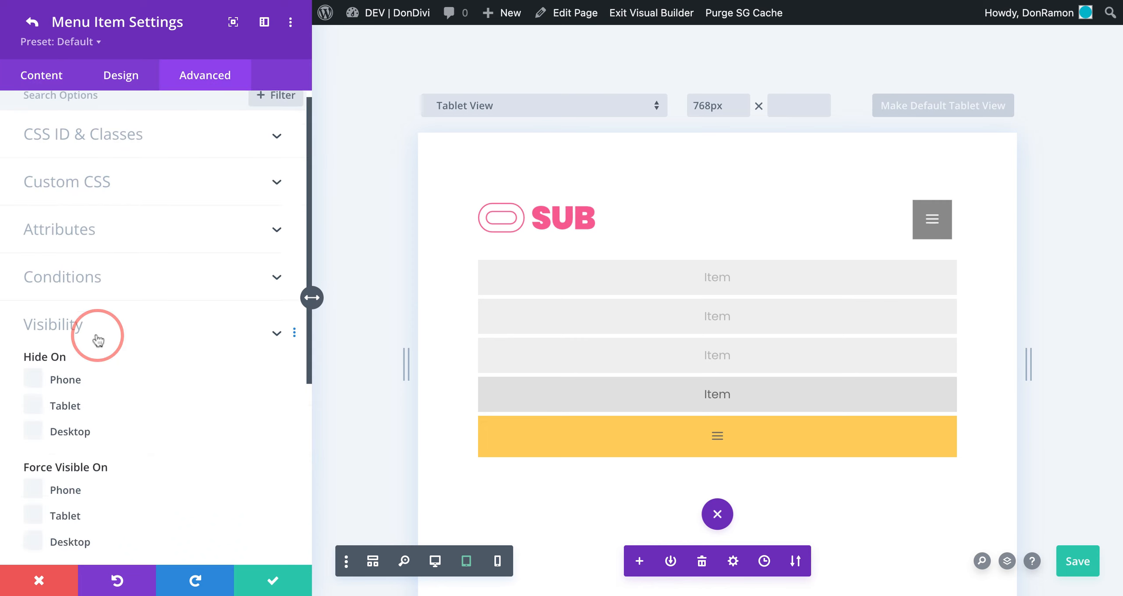
click(68, 196)
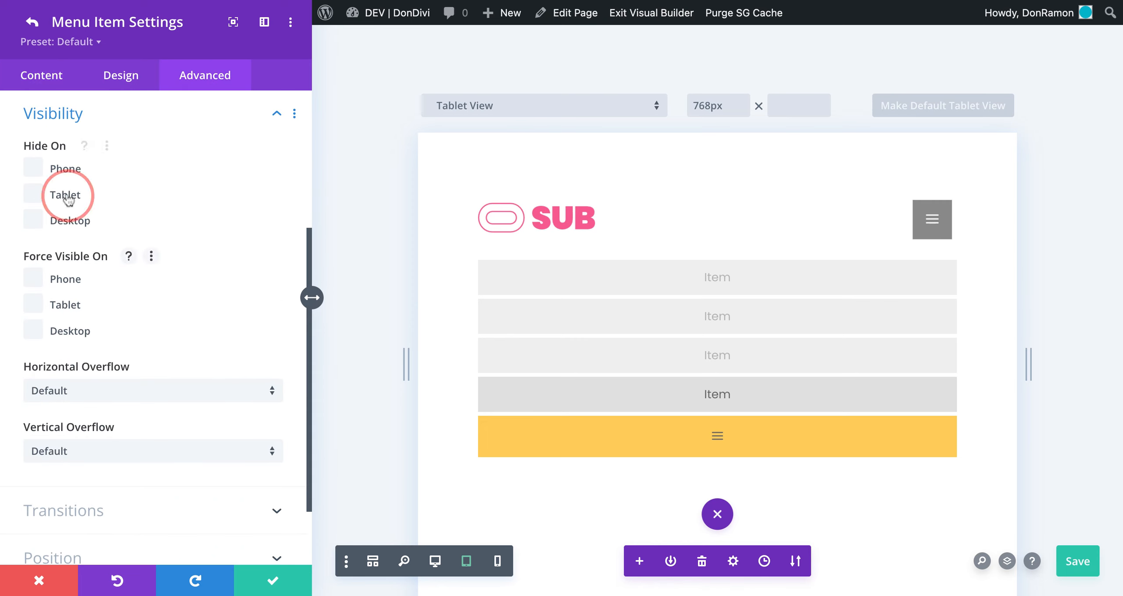
click(64, 170)
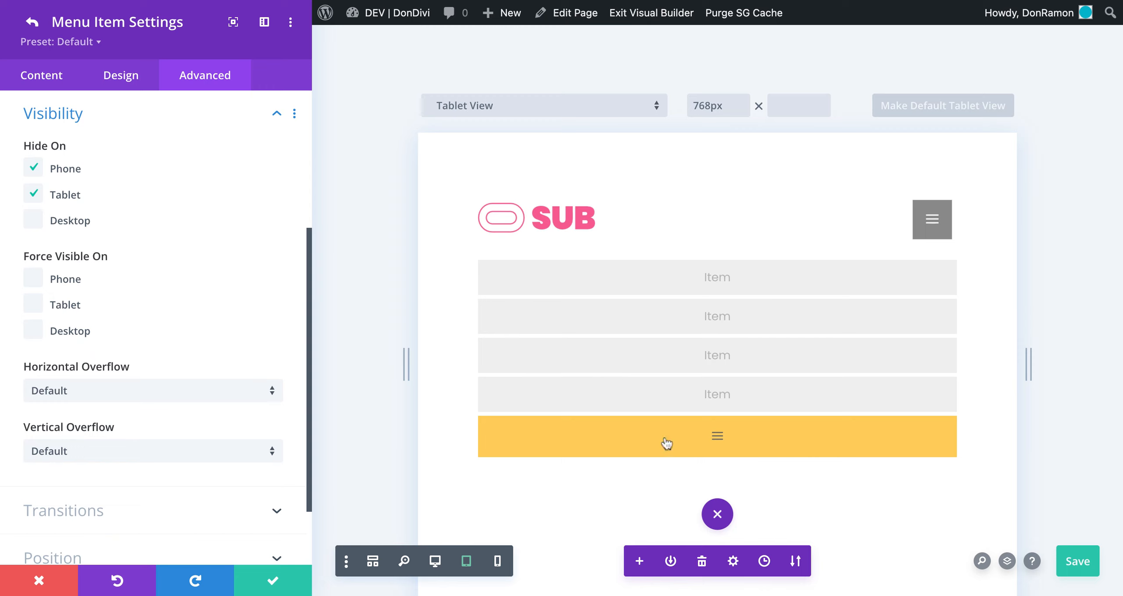
- Accept all open menu item settings, save the page, and exit the Visual Builder to the live page
click(276, 577)
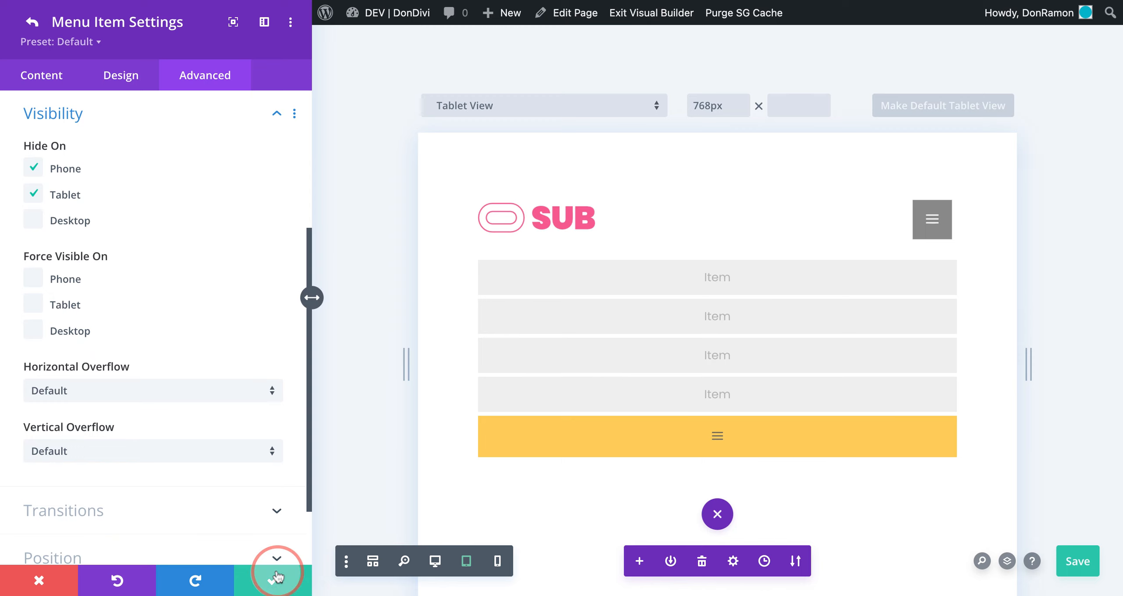
click(276, 577)
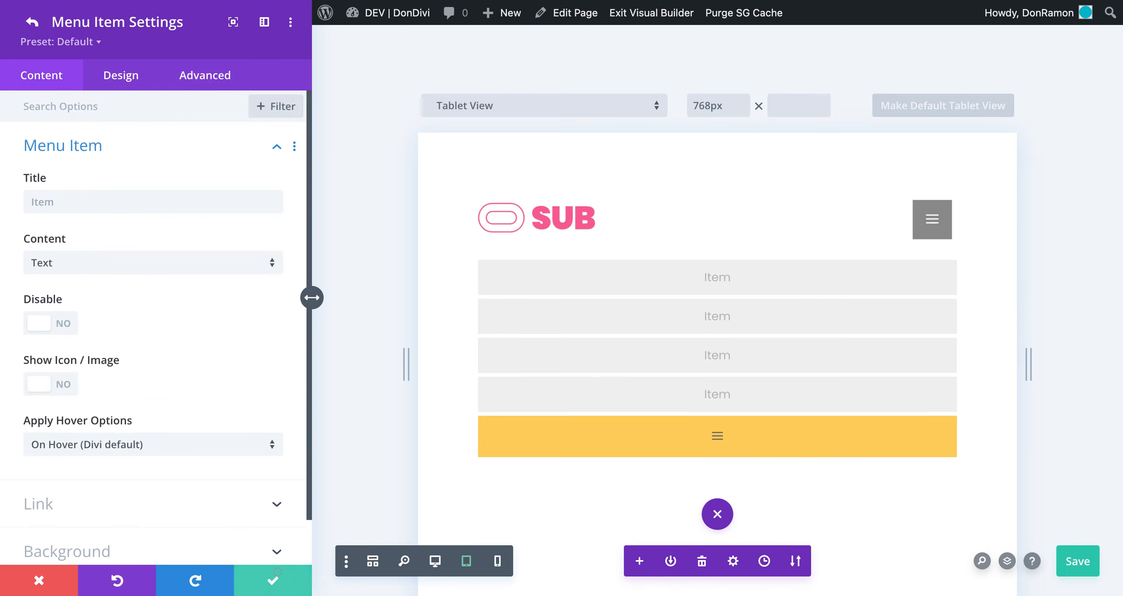
click(288, 578)
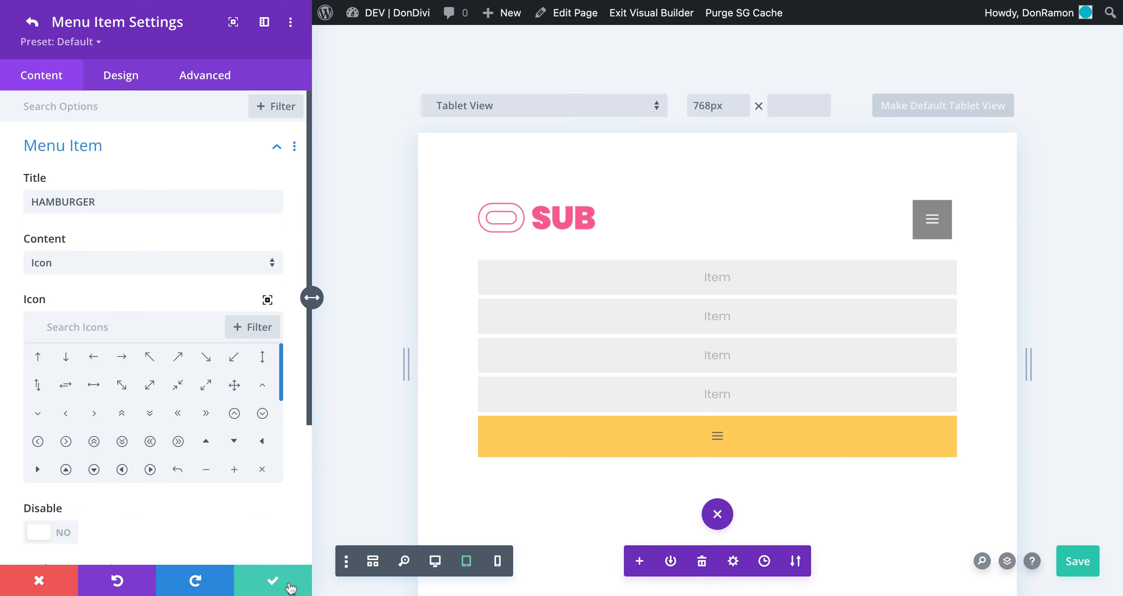
click(290, 584)
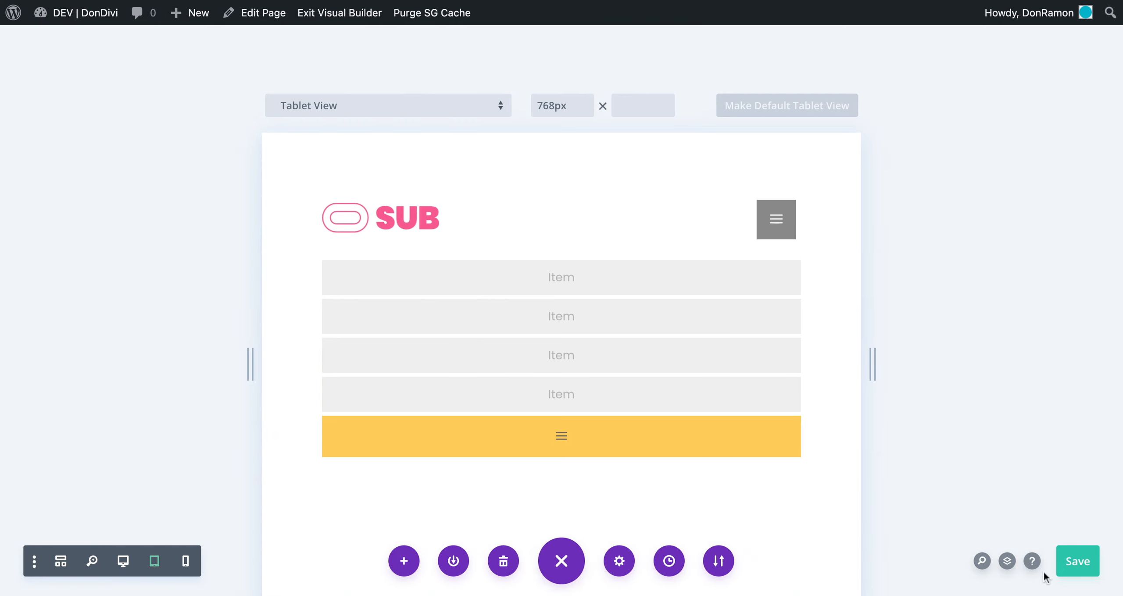
click(1084, 562)
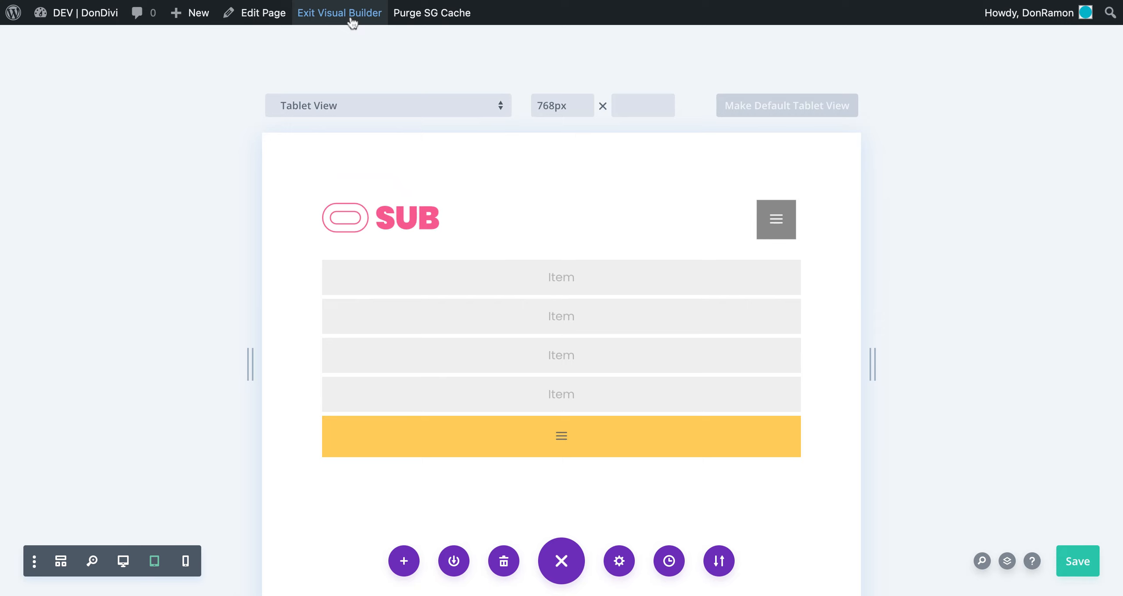
click(340, 12)
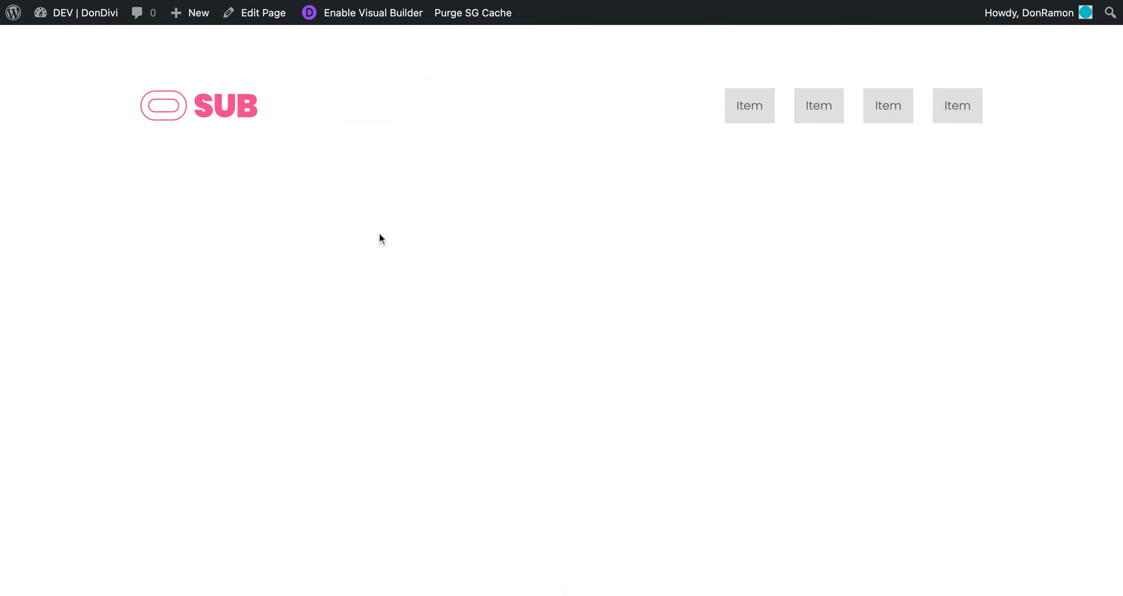
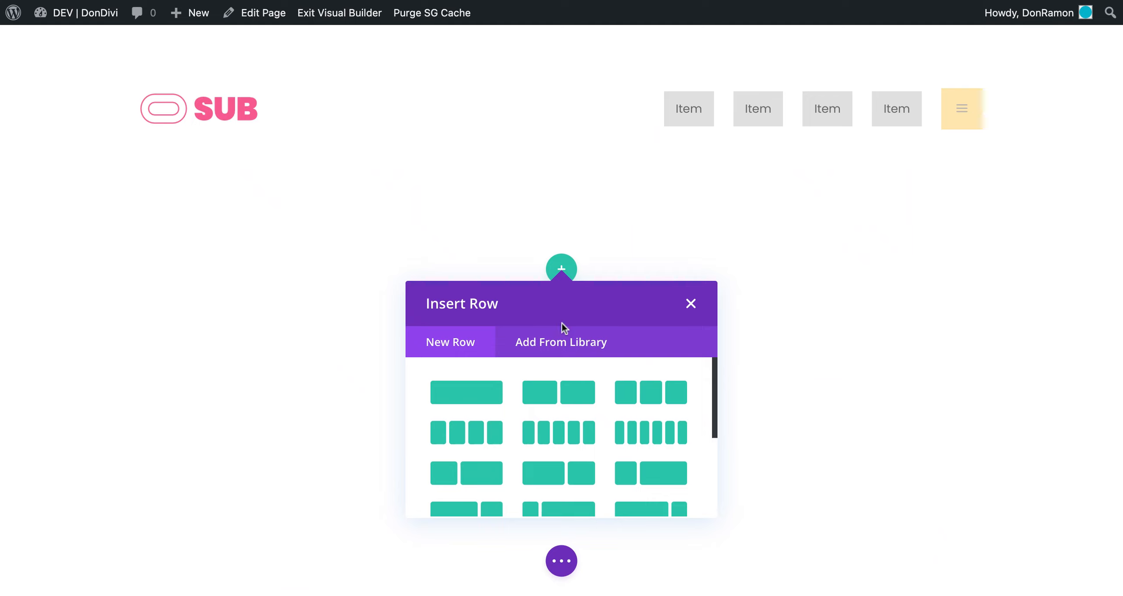
- Open the header template for editing and set its section's linked top and bottom padding to 5px
click(682, 314)
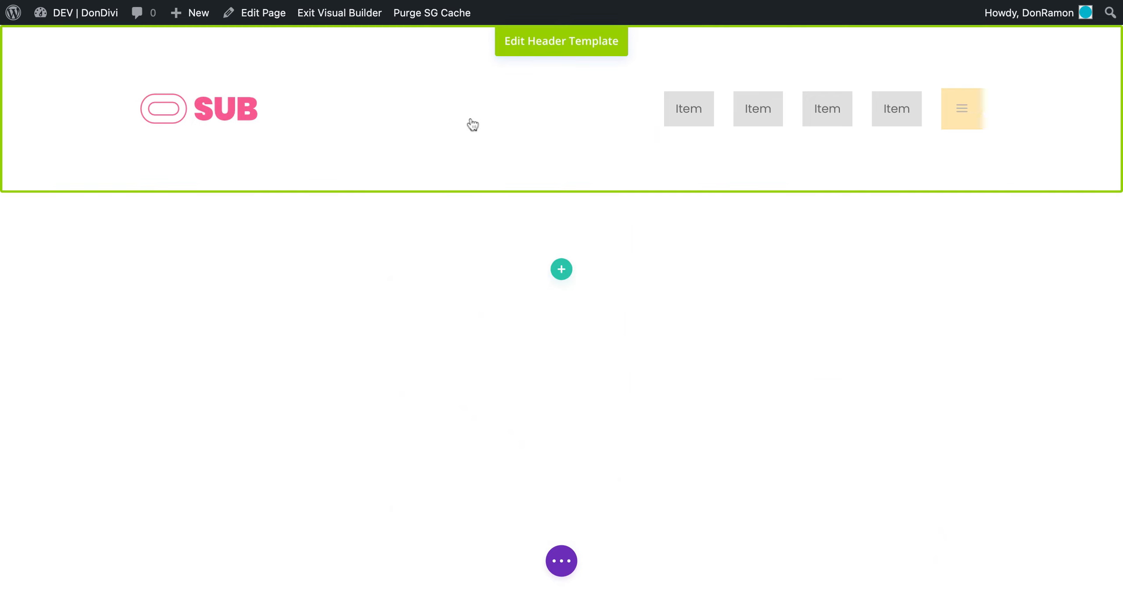
click(112, 79)
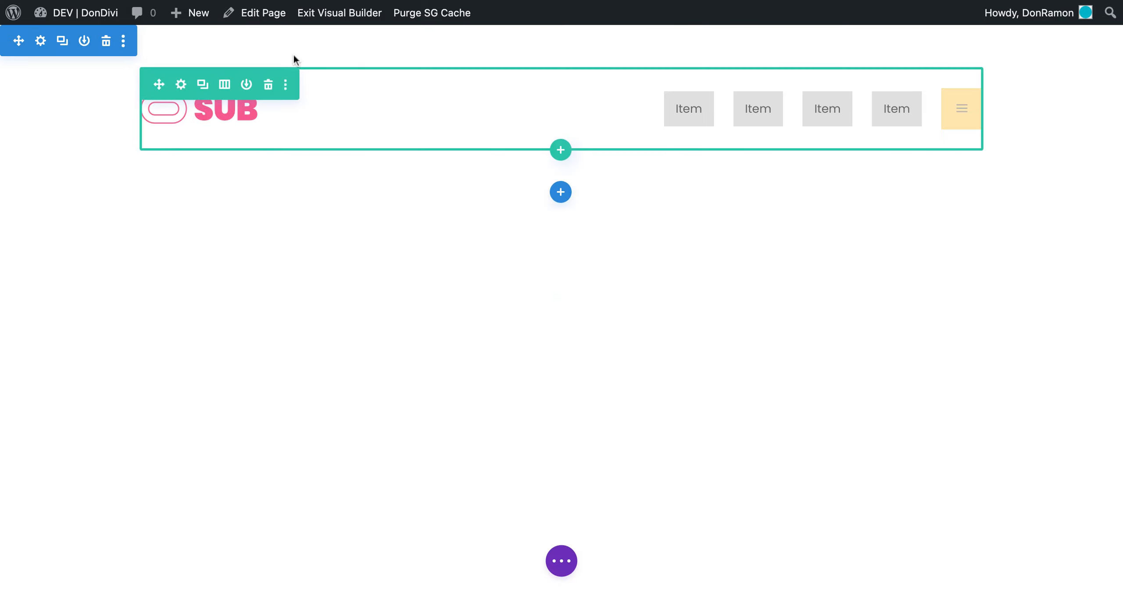
click(41, 41)
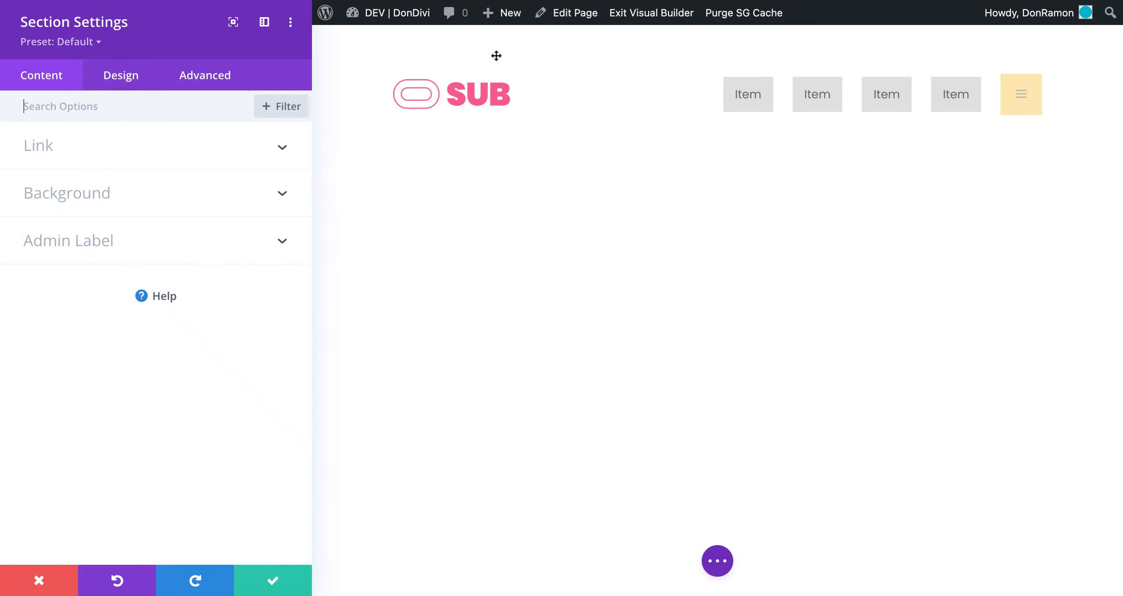
click(120, 75)
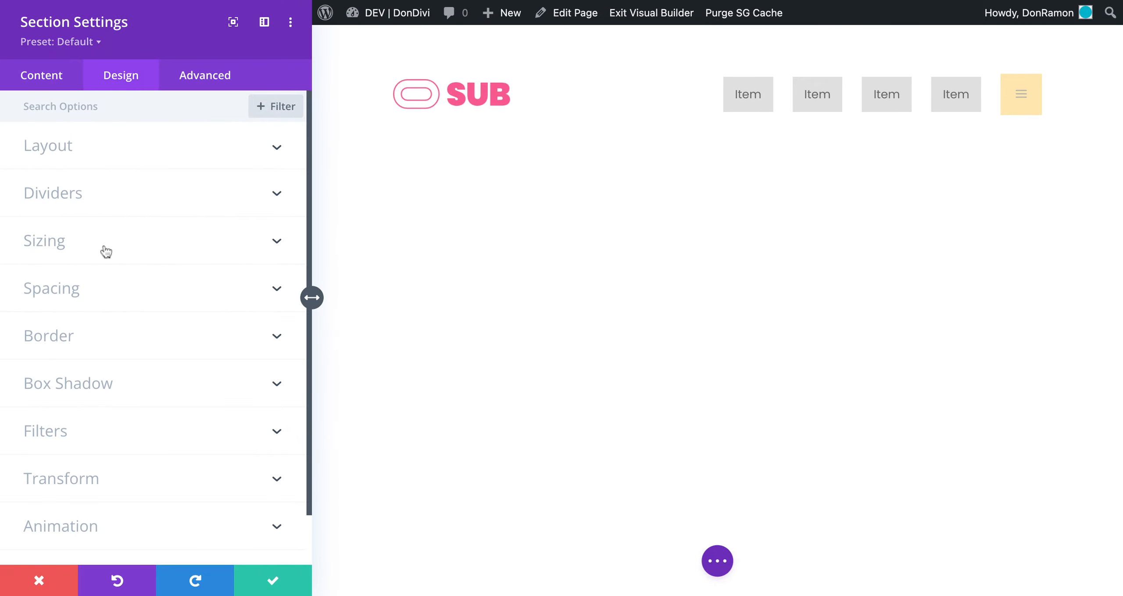
click(104, 295)
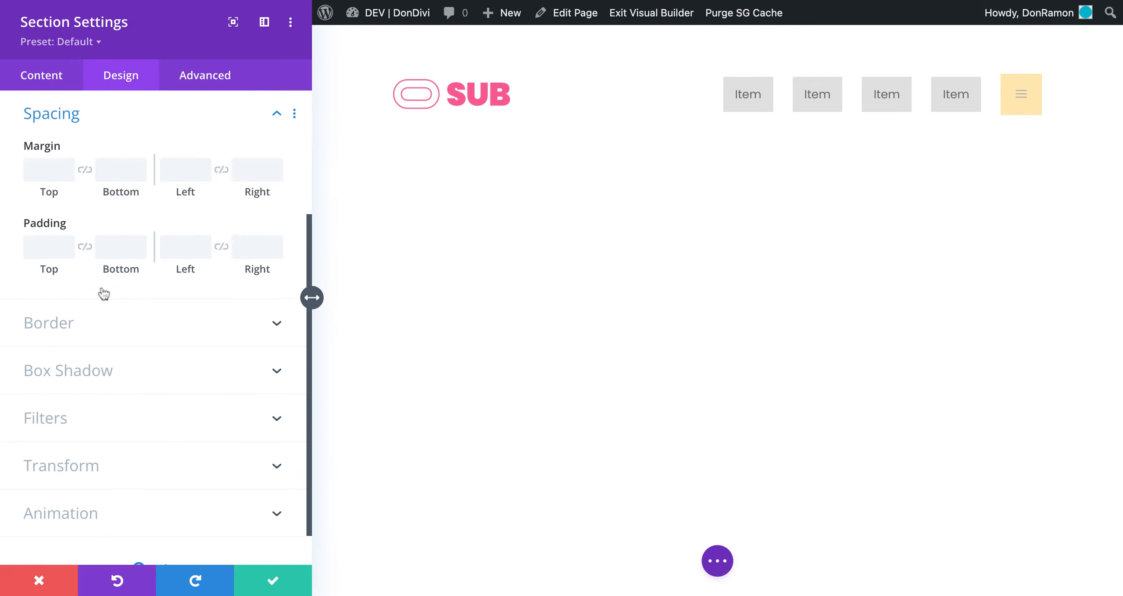
click(86, 246)
click(43, 248)
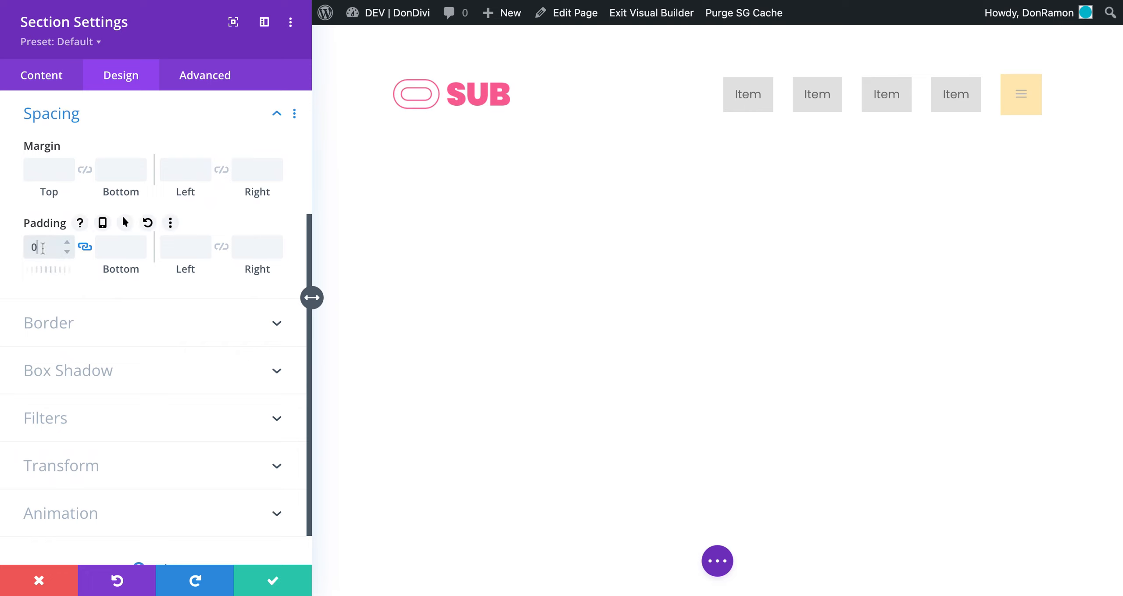
text(0px)
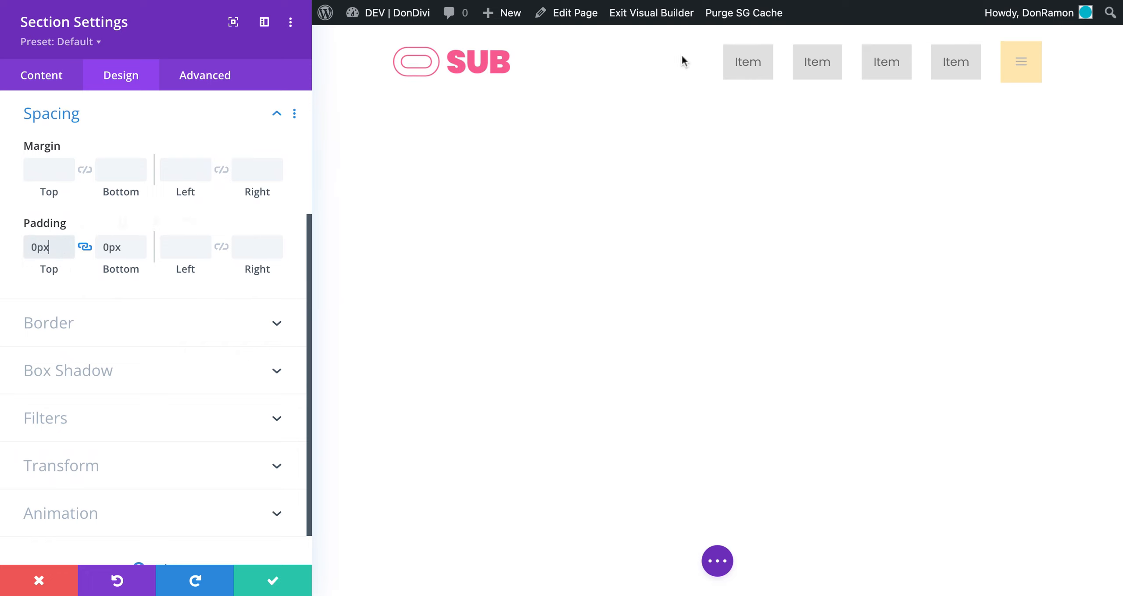
double_click(36, 247)
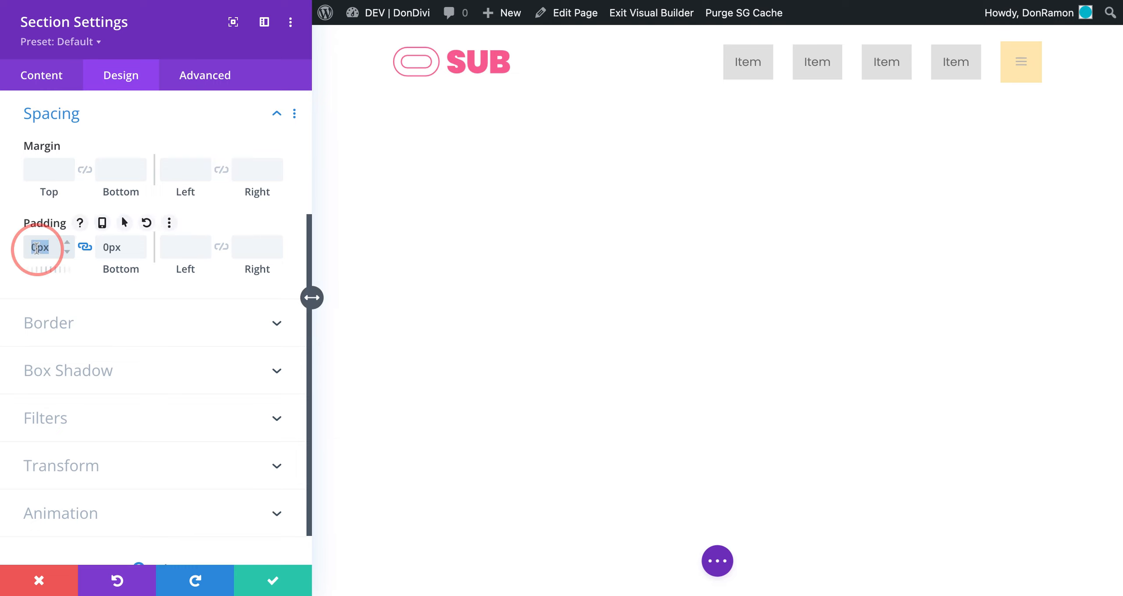
text(5px)
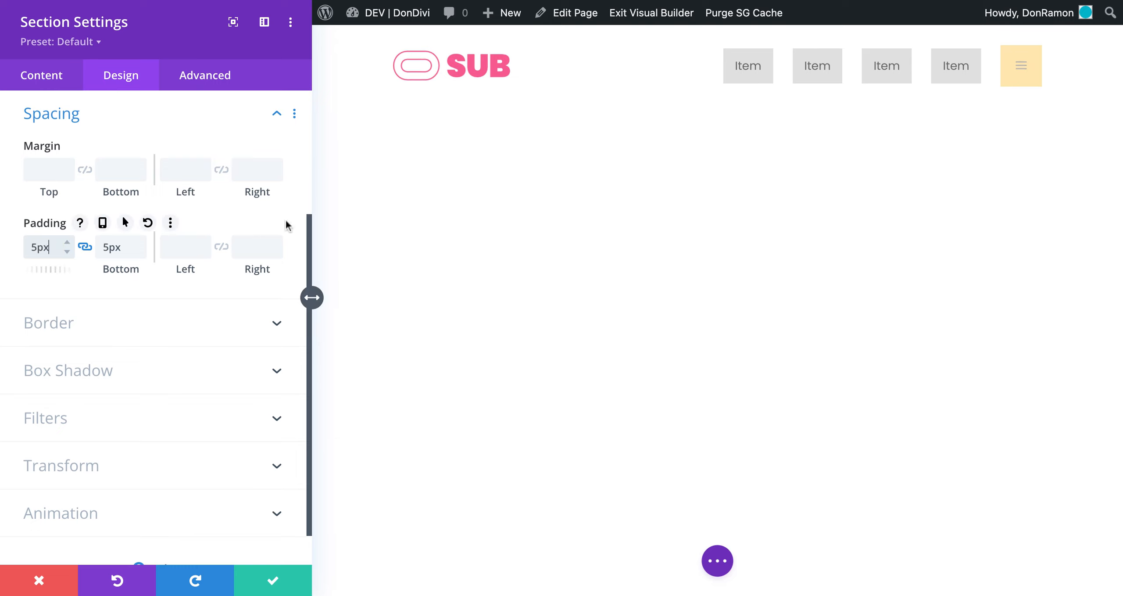
click(275, 579)
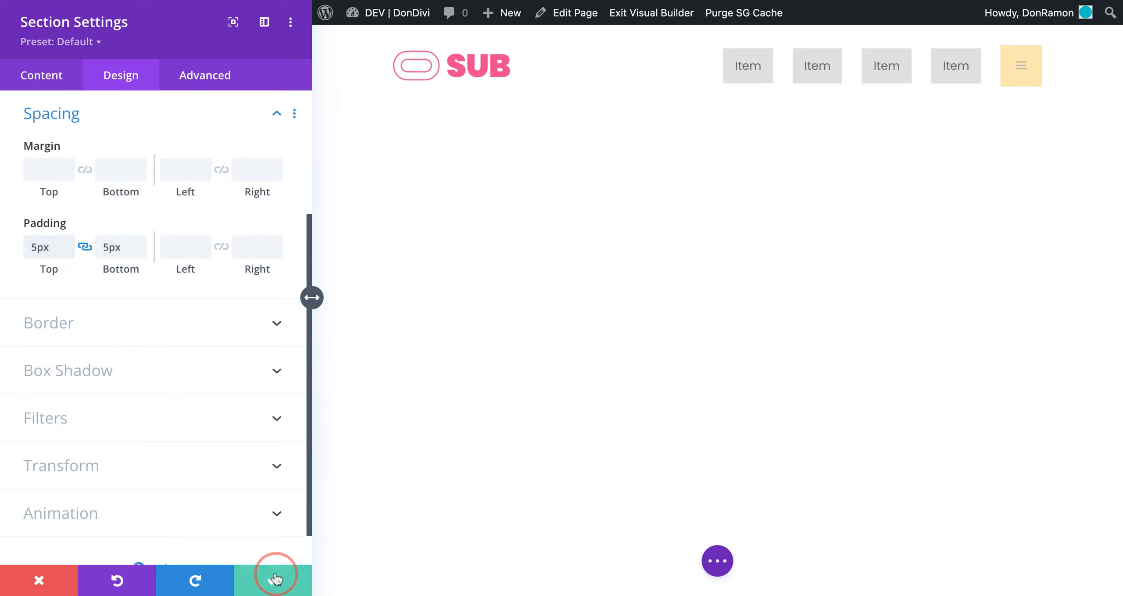
- Hide the menu button of the header's DiviMenus Flex module on tablet and phone
mouse_move(68, 45)
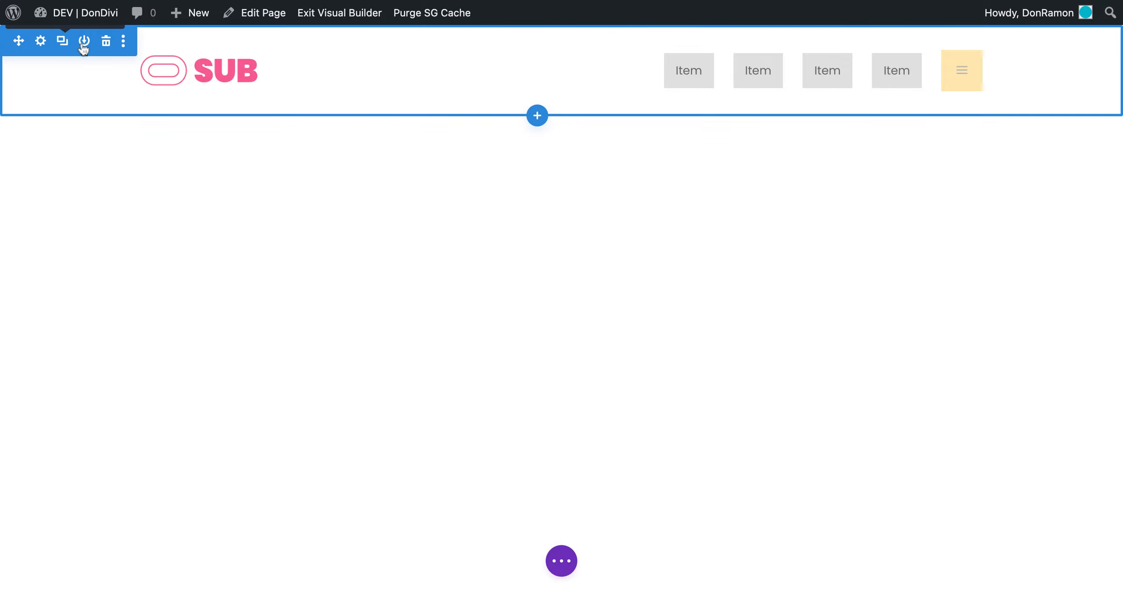
mouse_move(451, 73)
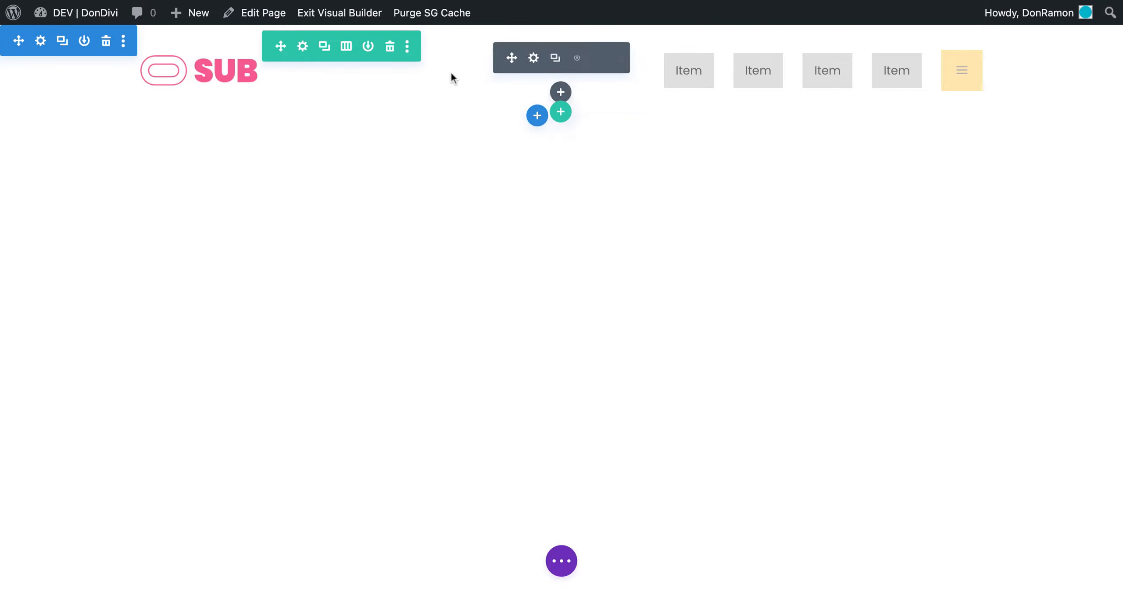
click(534, 58)
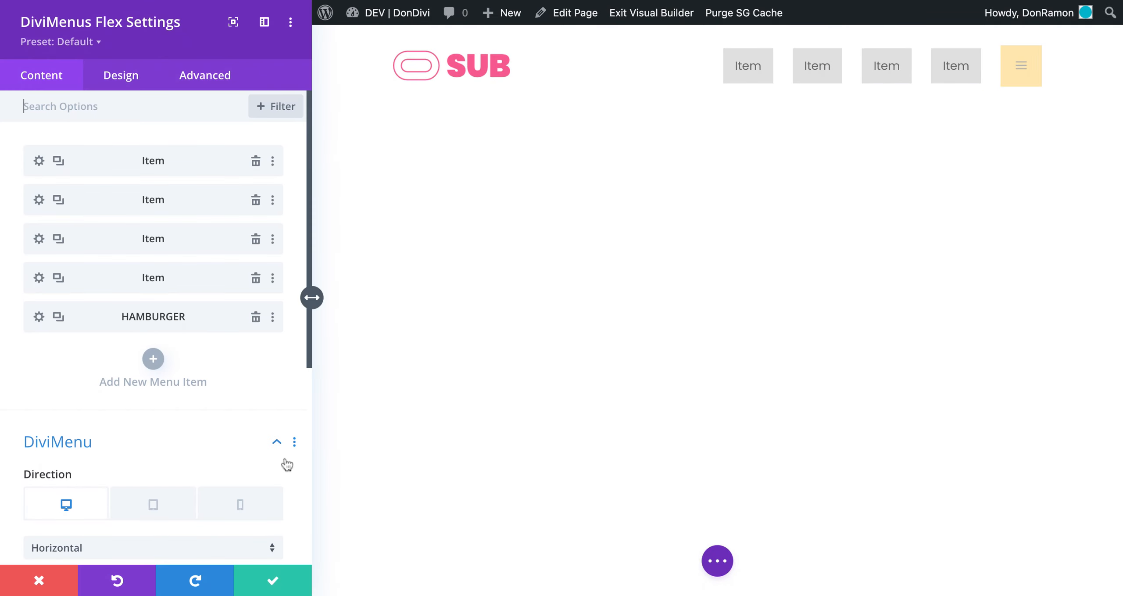
scroll(208, 464, down, 7)
click(121, 403)
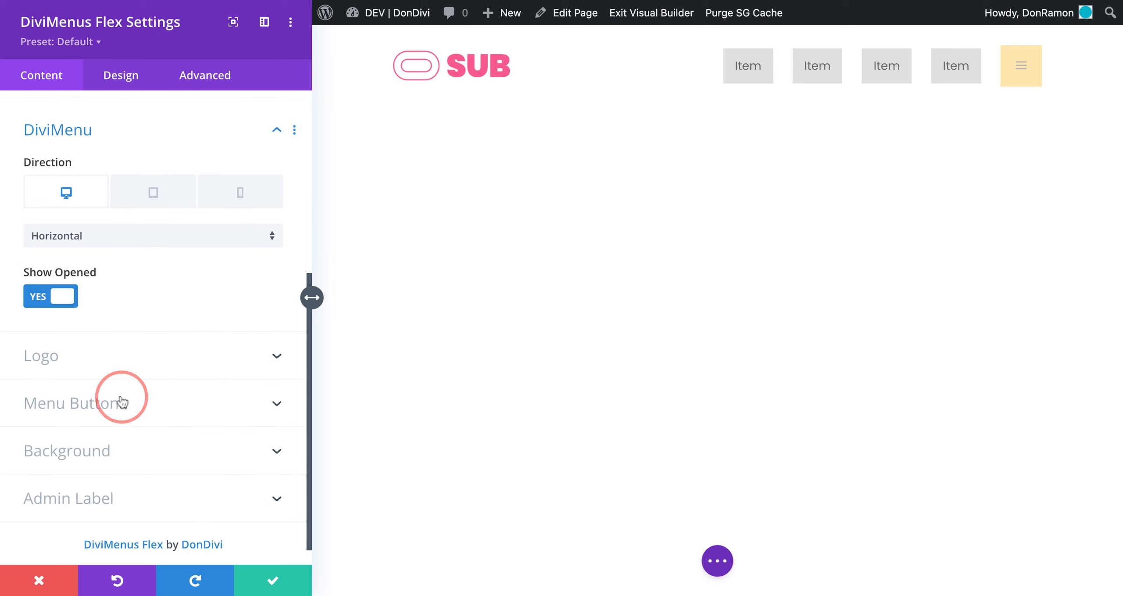
scroll(303, 498, down, 2)
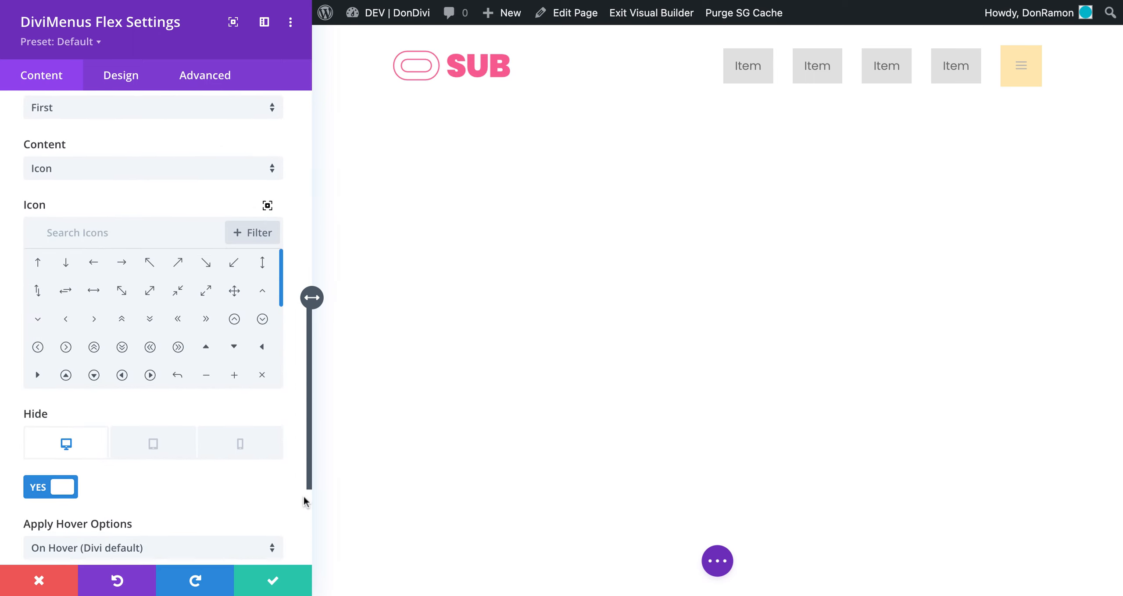
click(728, 558)
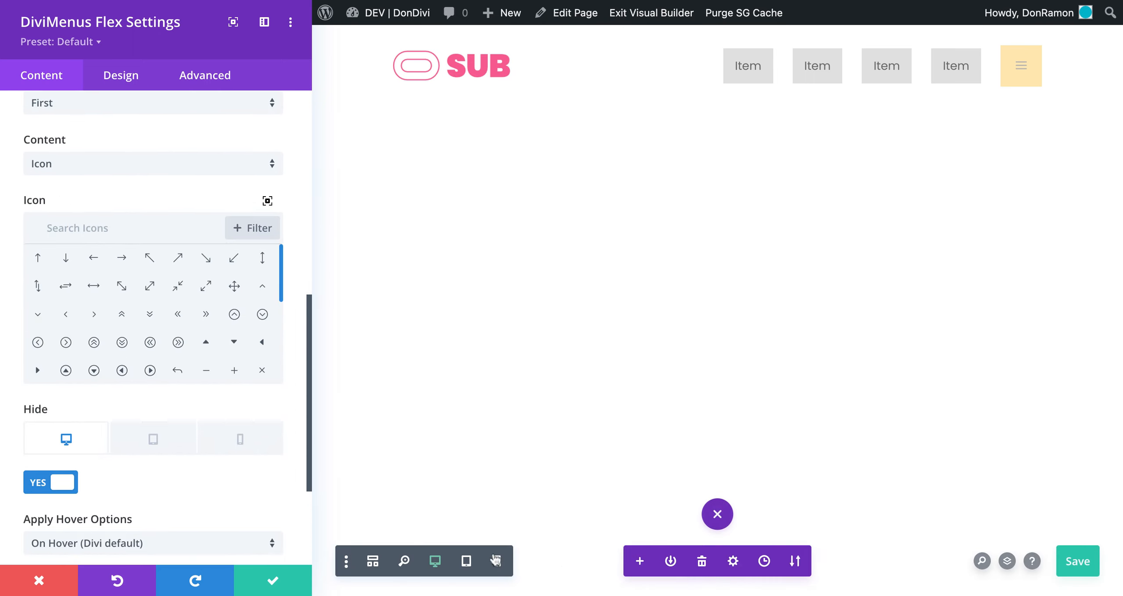
click(469, 561)
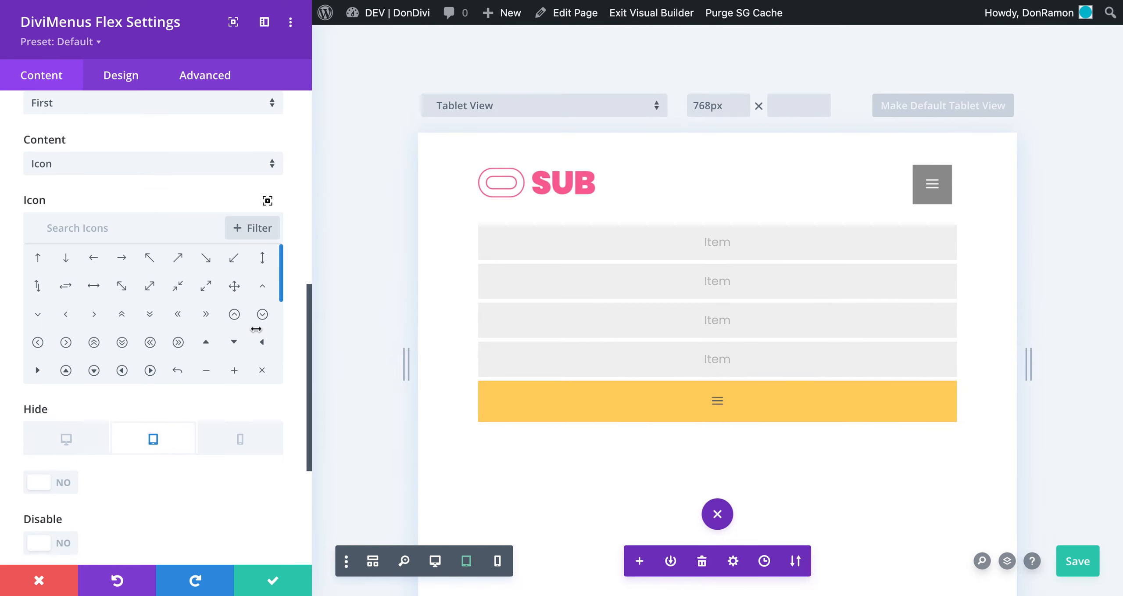
scroll(131, 482, down, 1)
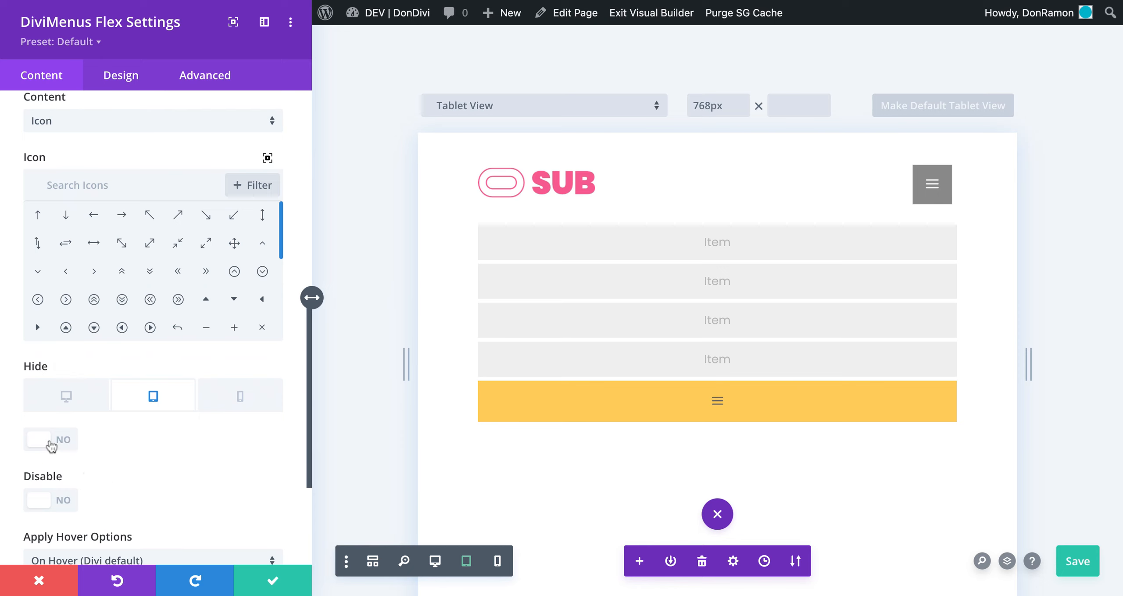
click(51, 443)
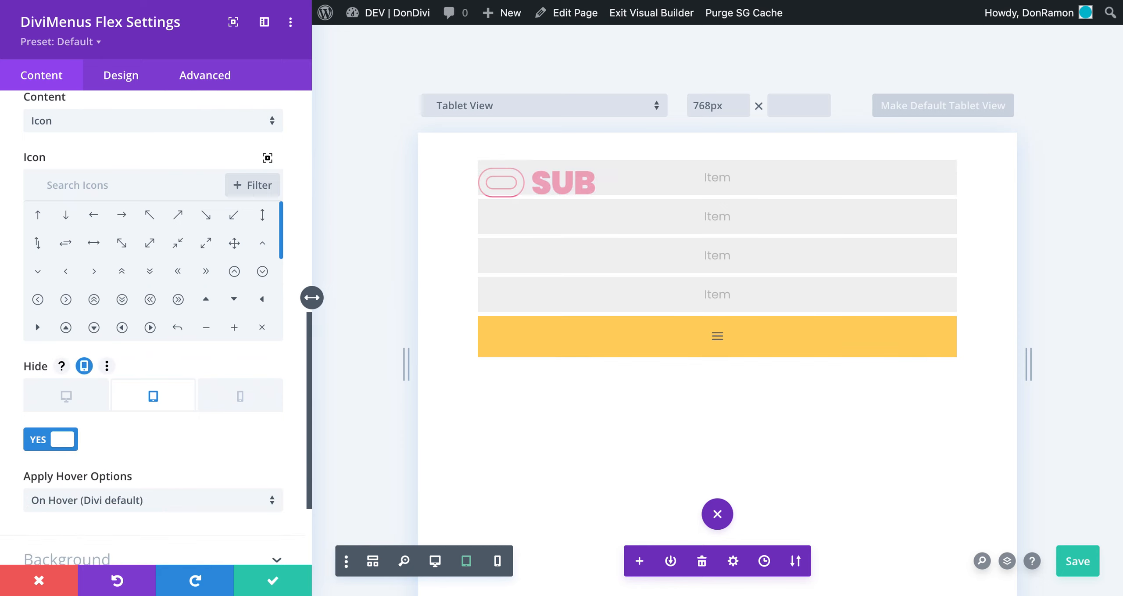
click(242, 396)
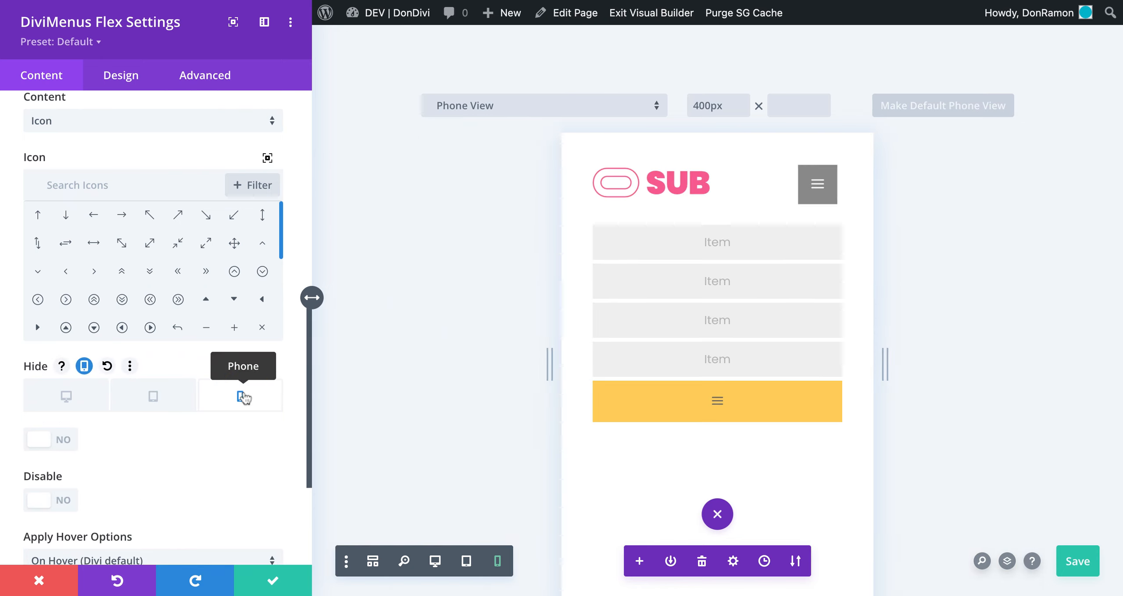
click(47, 444)
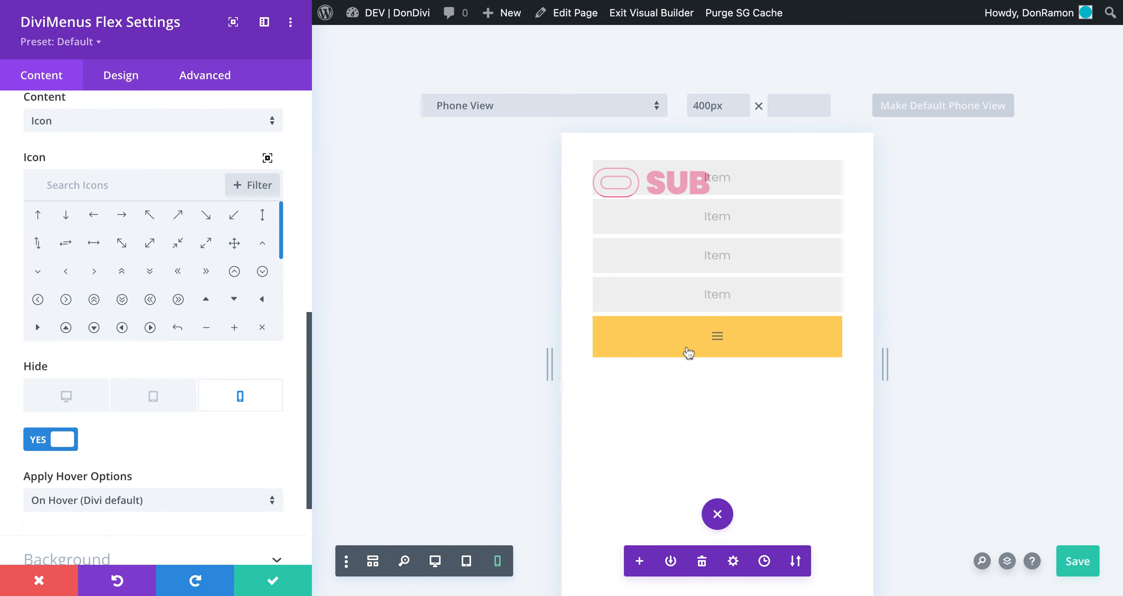
- Add the custom CSS "width: auto!important;" to the main element of the HAMBURGER menu item and accept it
click(659, 339)
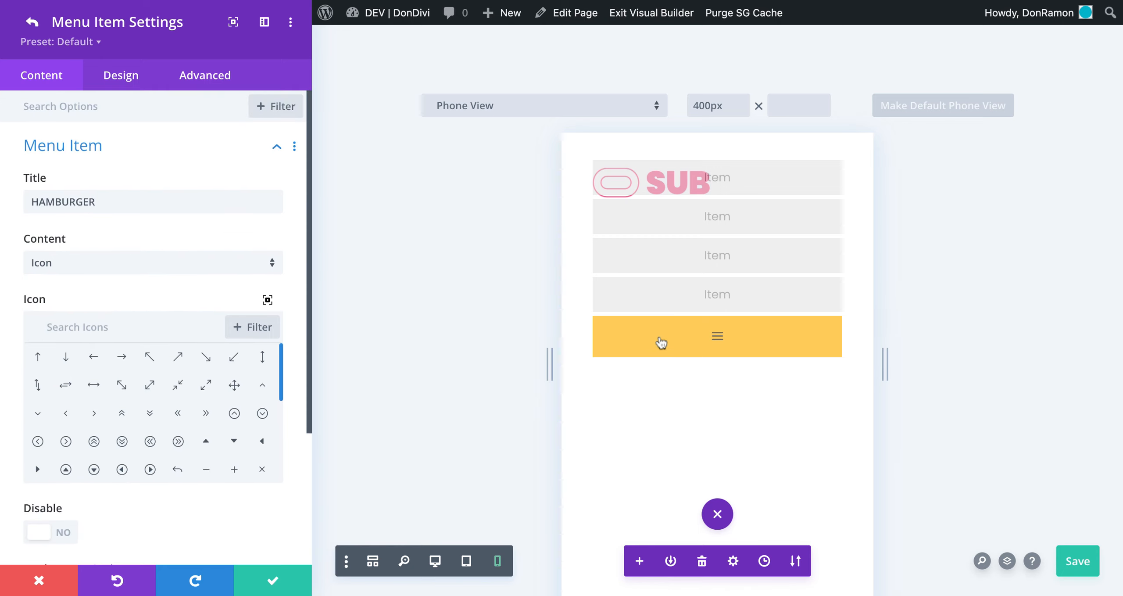
click(215, 77)
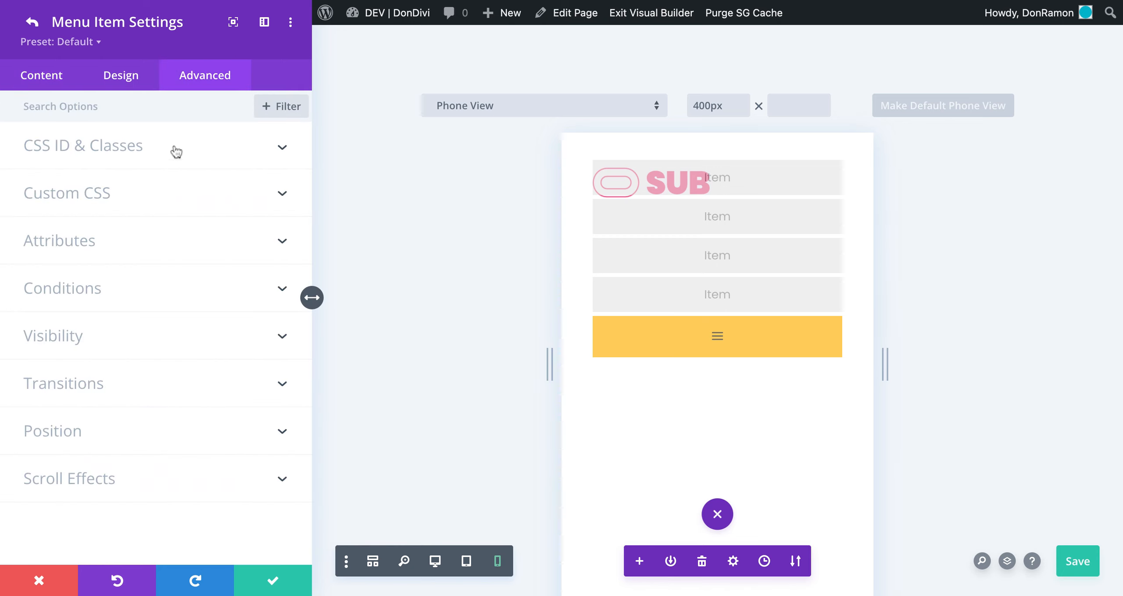
click(155, 204)
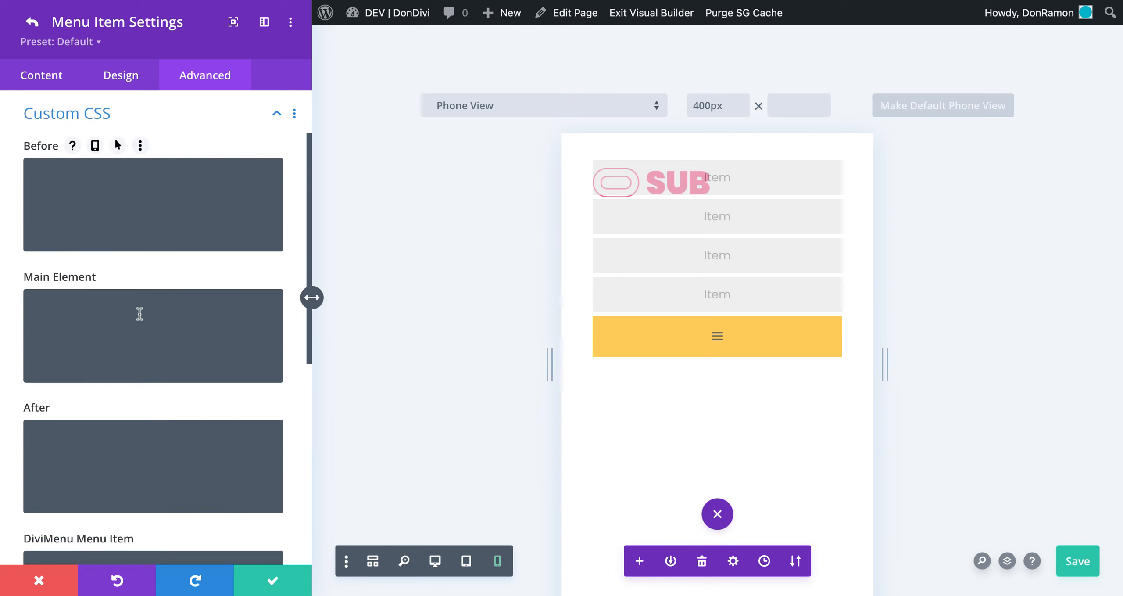
scroll(140, 314, down, 3)
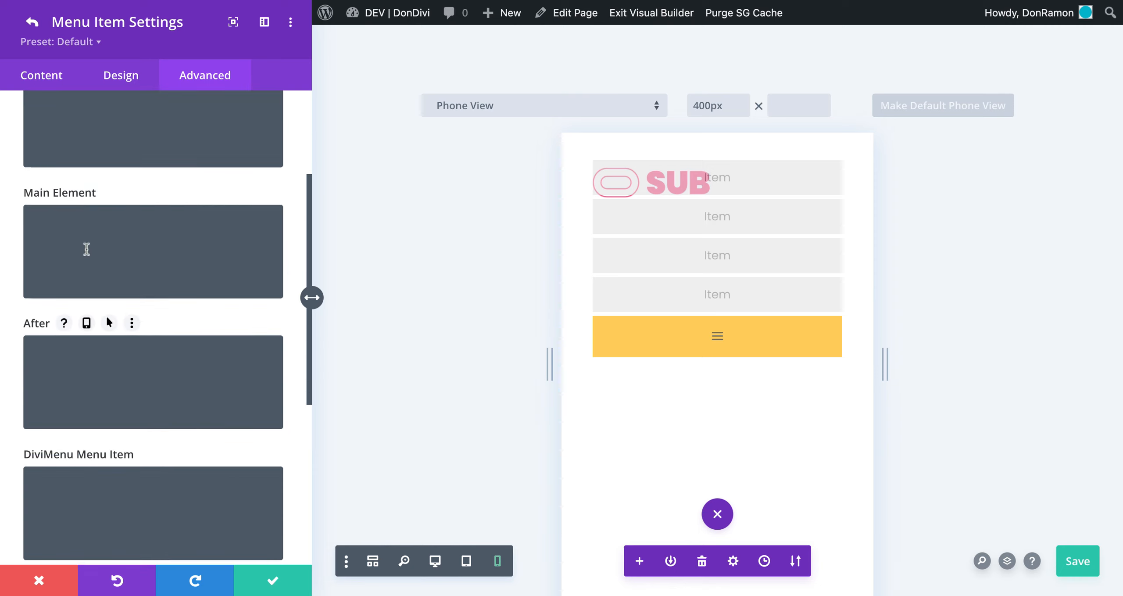
click(87, 249)
scroll(79, 240, up, 4)
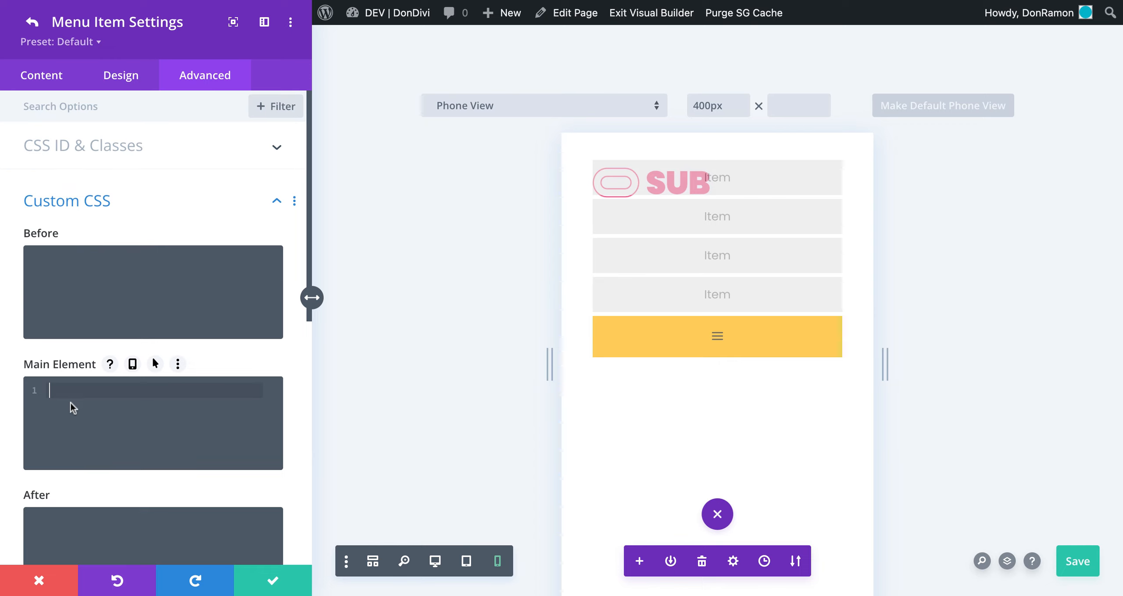
text(width: auto!important;)
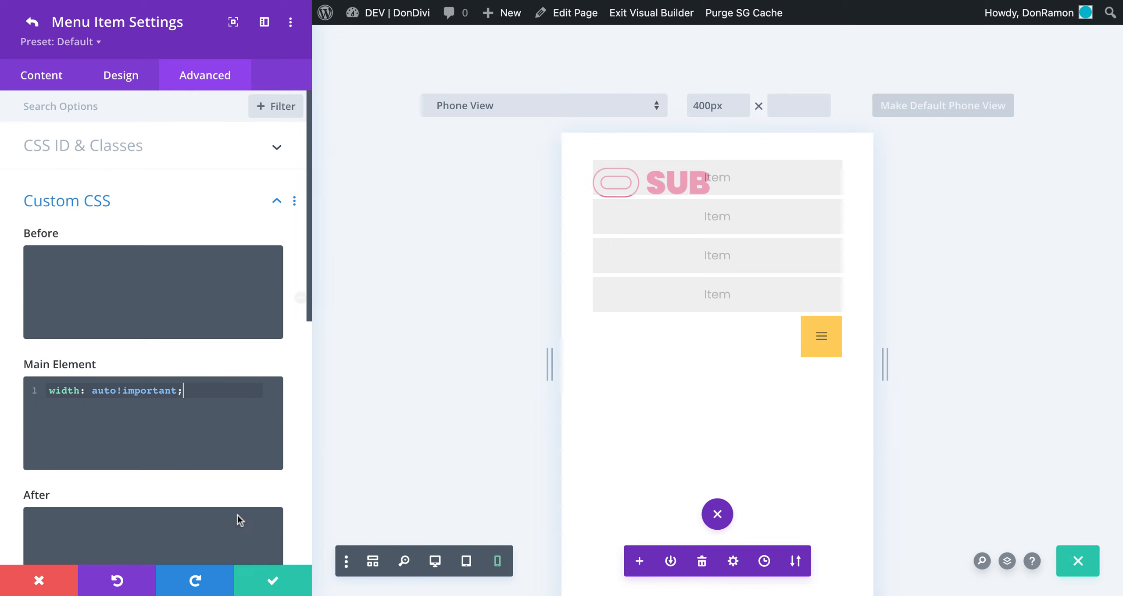
click(272, 572)
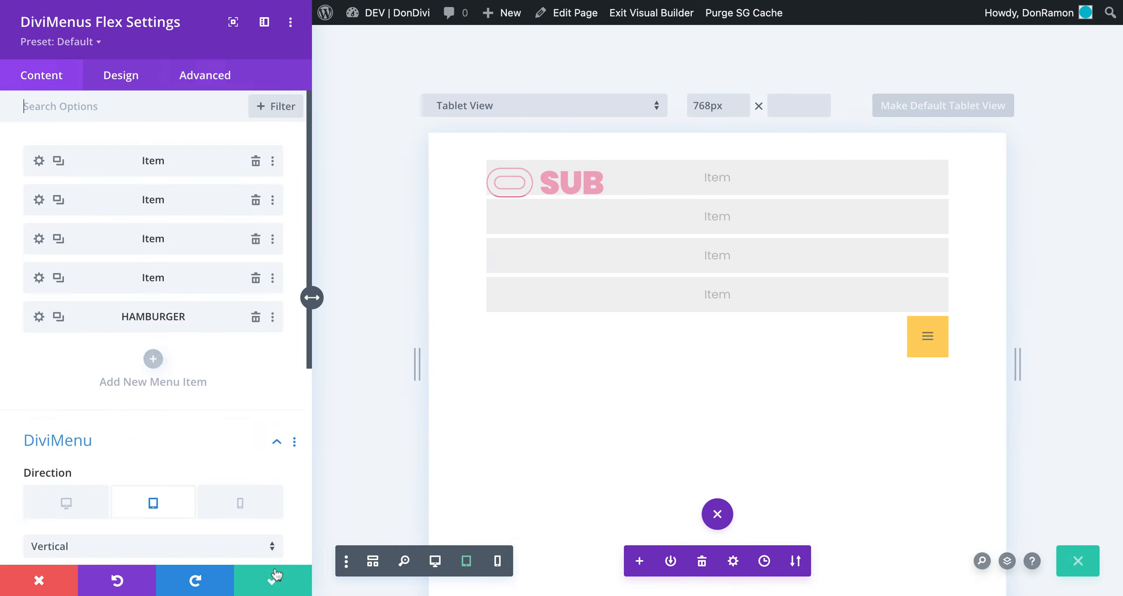
- Accept the DiviMenus Flex settings, save the page, and exit the Visual Builder to the live page
click(272, 578)
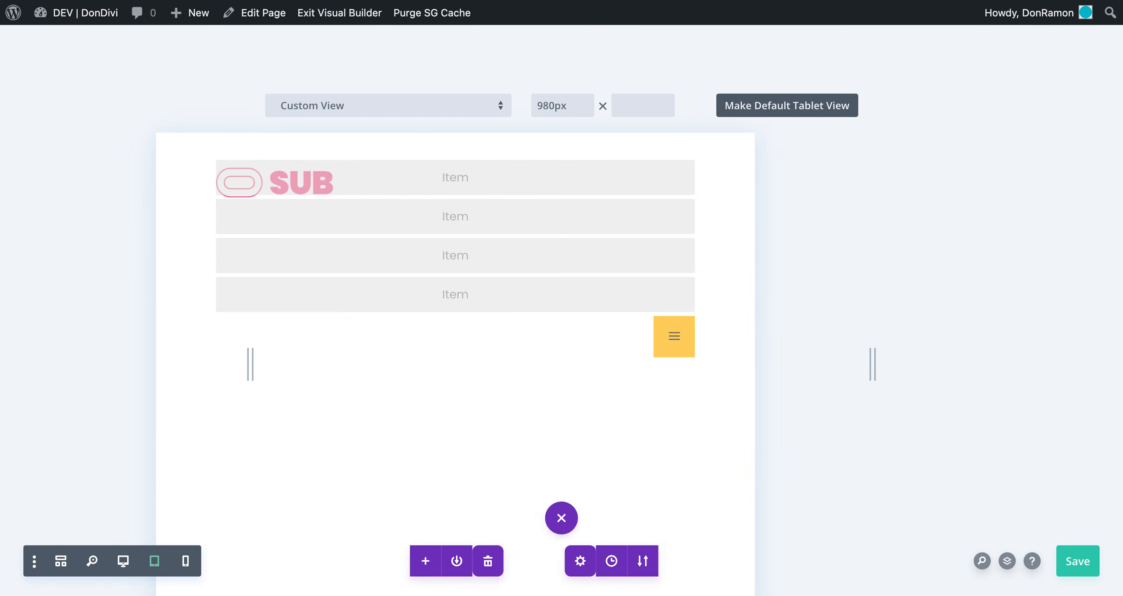
click(1067, 557)
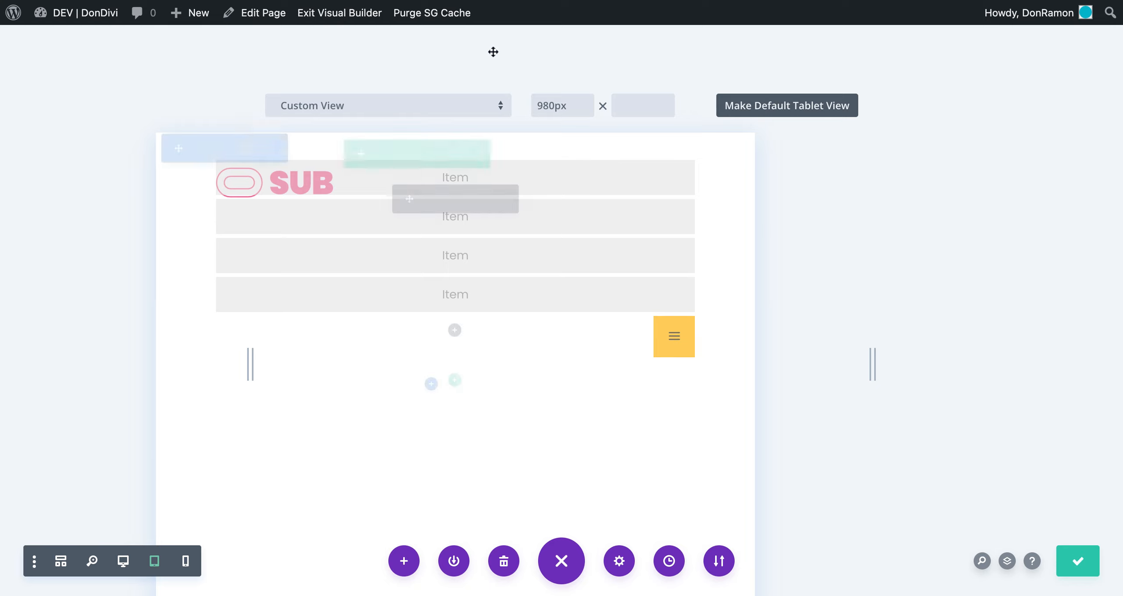
click(340, 12)
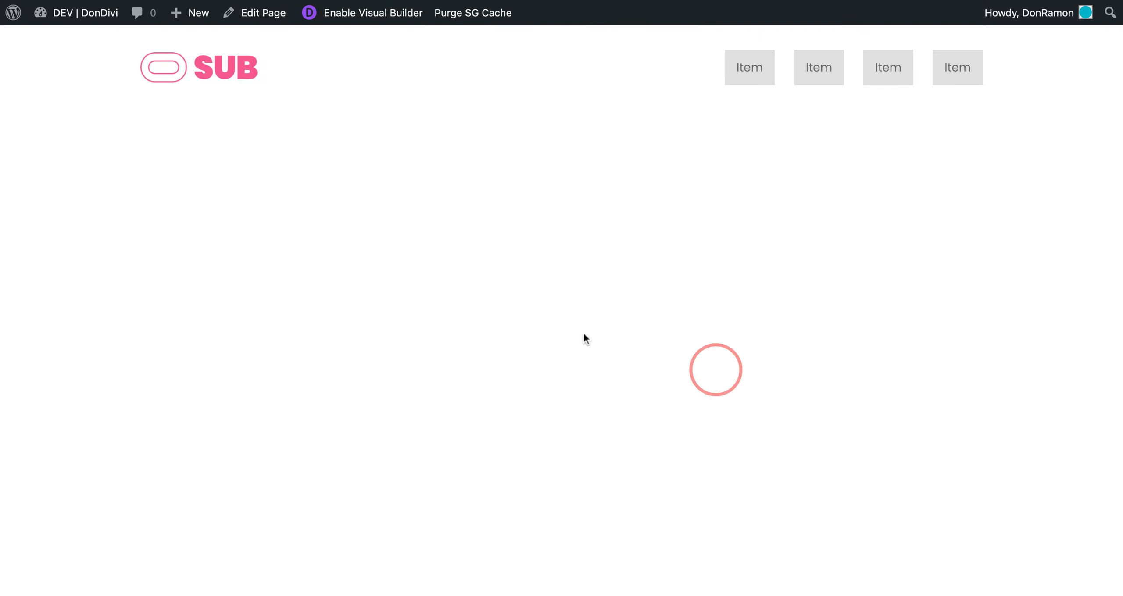
- Enable the Visual Builder again with a page built from scratch, dismiss the row insertion, and open the header template for editing
click(360, 23)
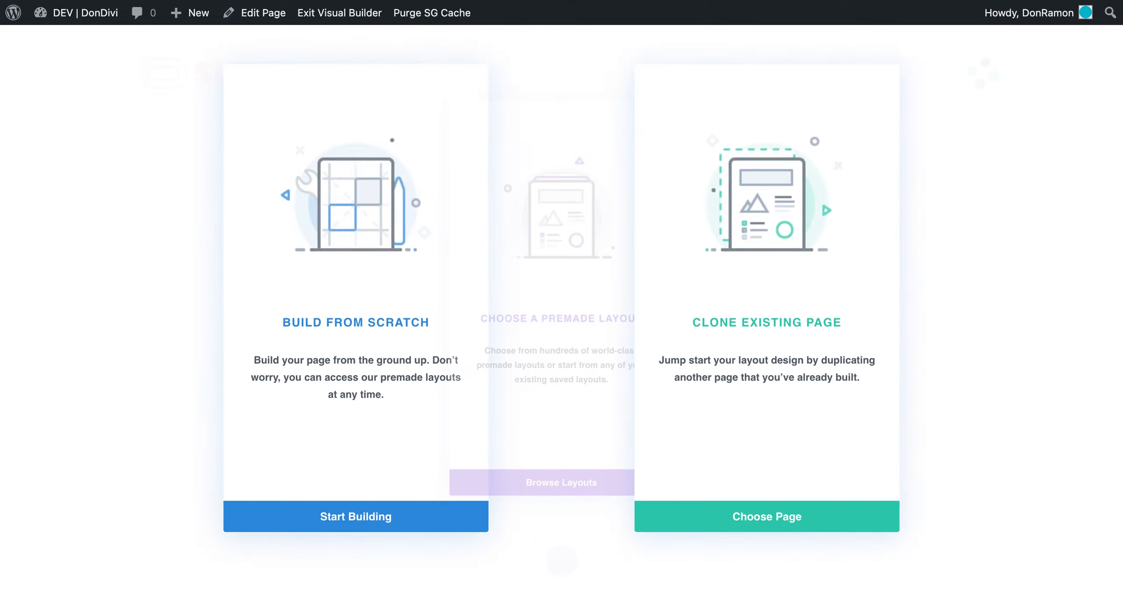
click(309, 229)
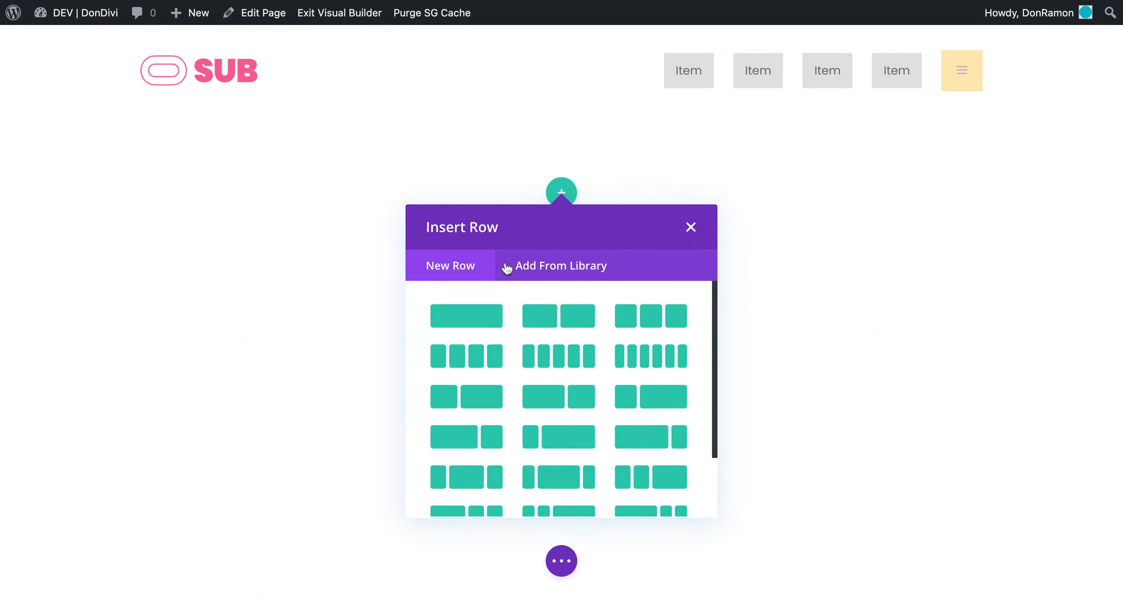
click(691, 228)
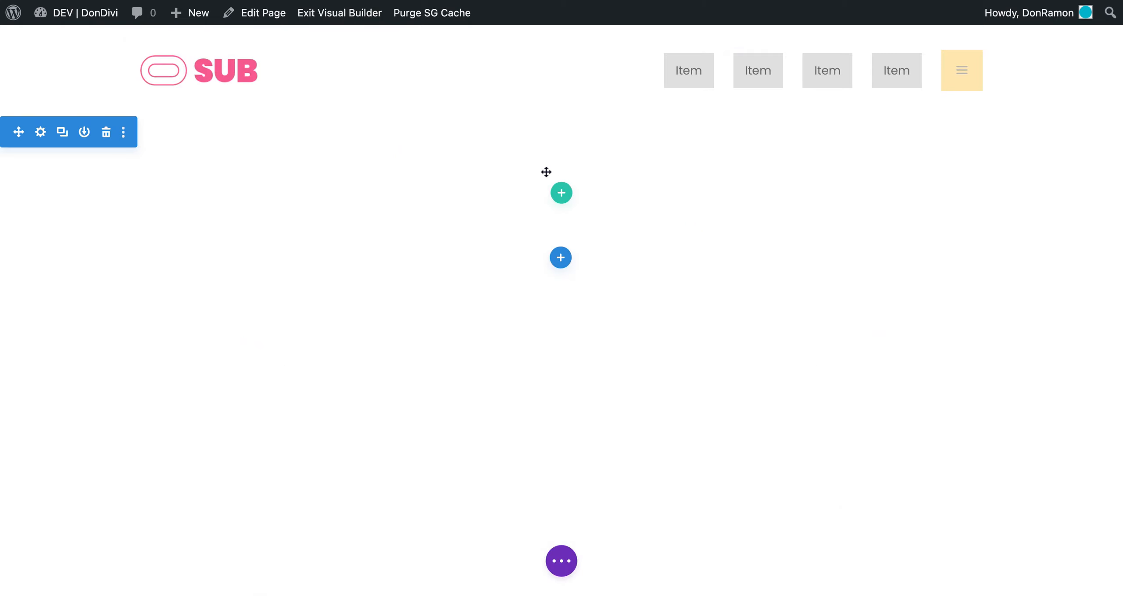
click(60, 77)
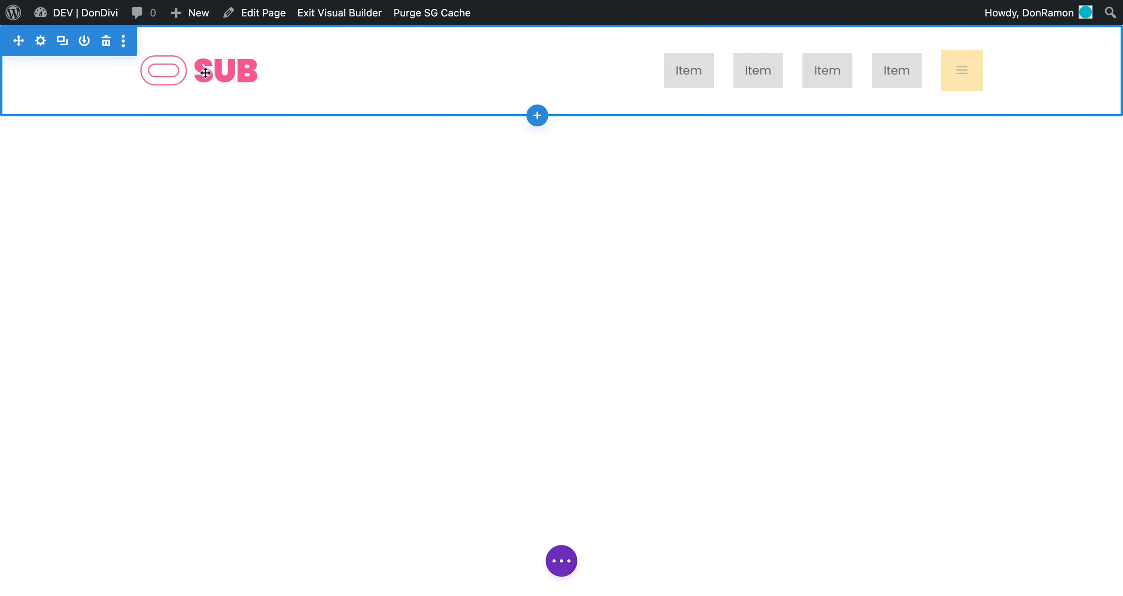
- Open the HAMBURGER menu item of the DiviMenus Flex module and set its link type to Sub
click(534, 58)
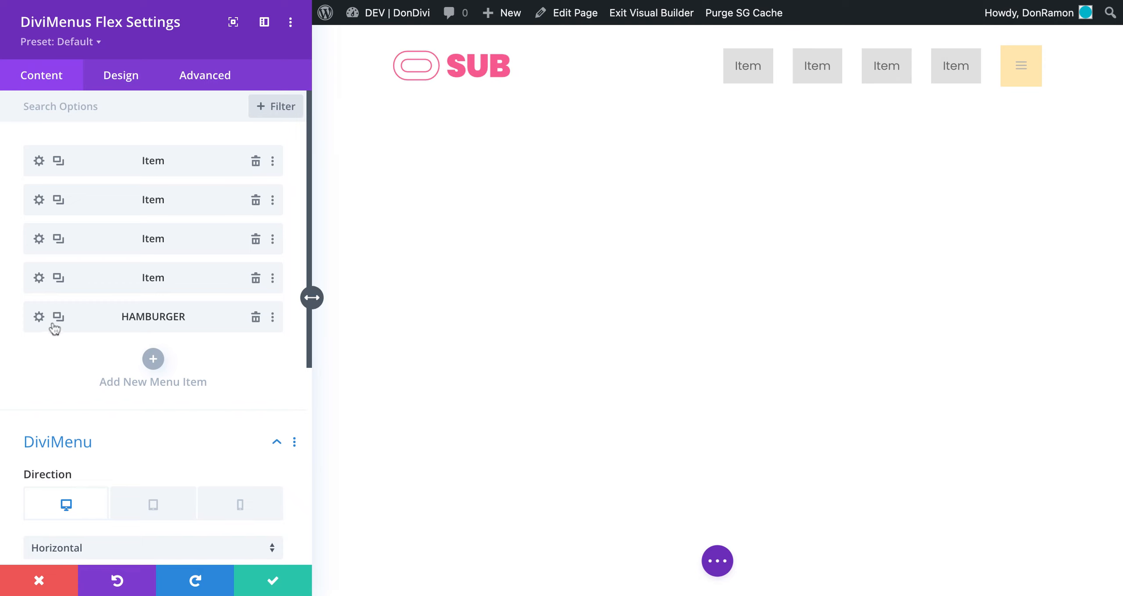
click(39, 317)
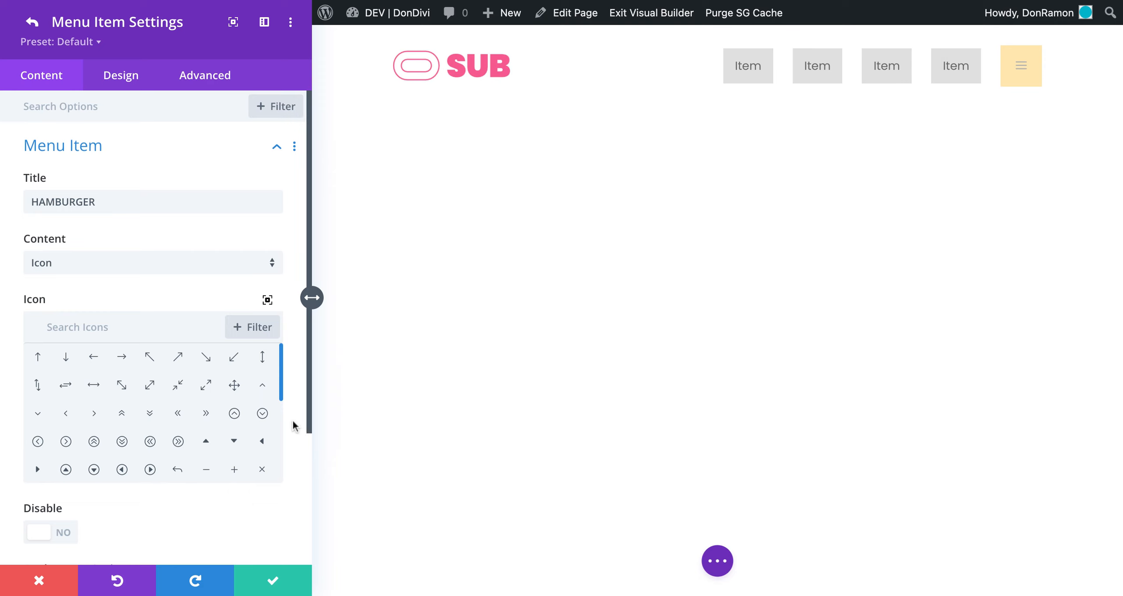
scroll(293, 423, down, 5)
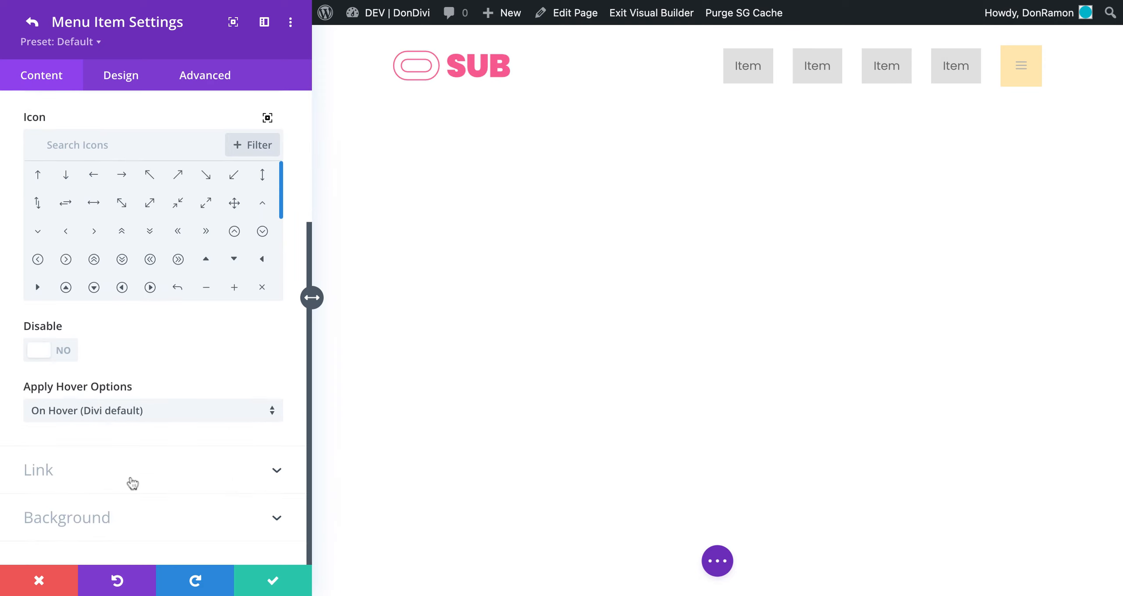
click(112, 467)
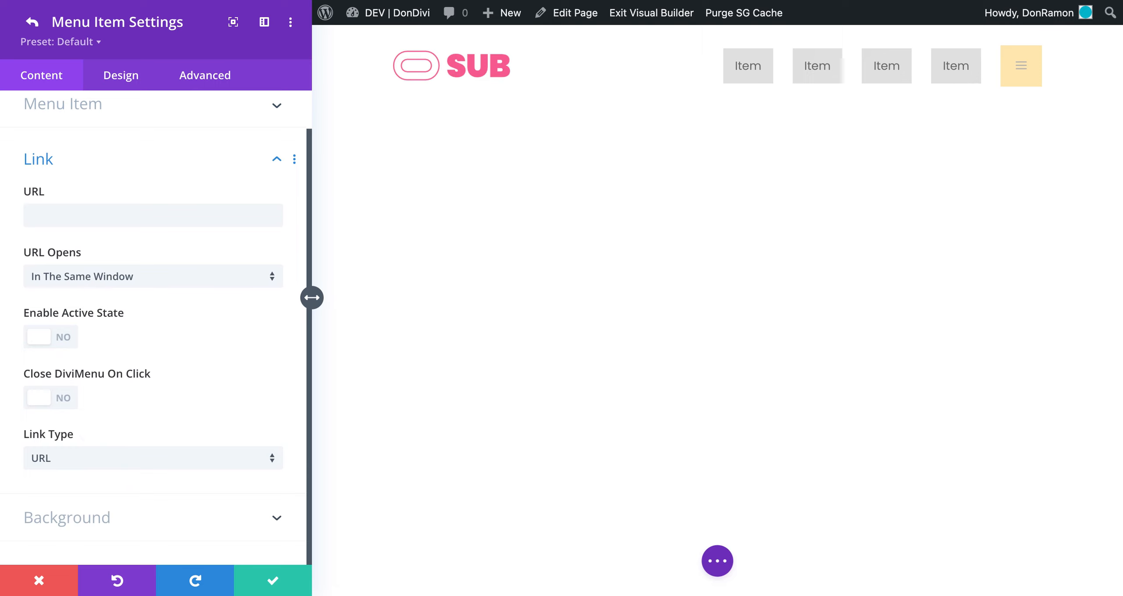
click(201, 460)
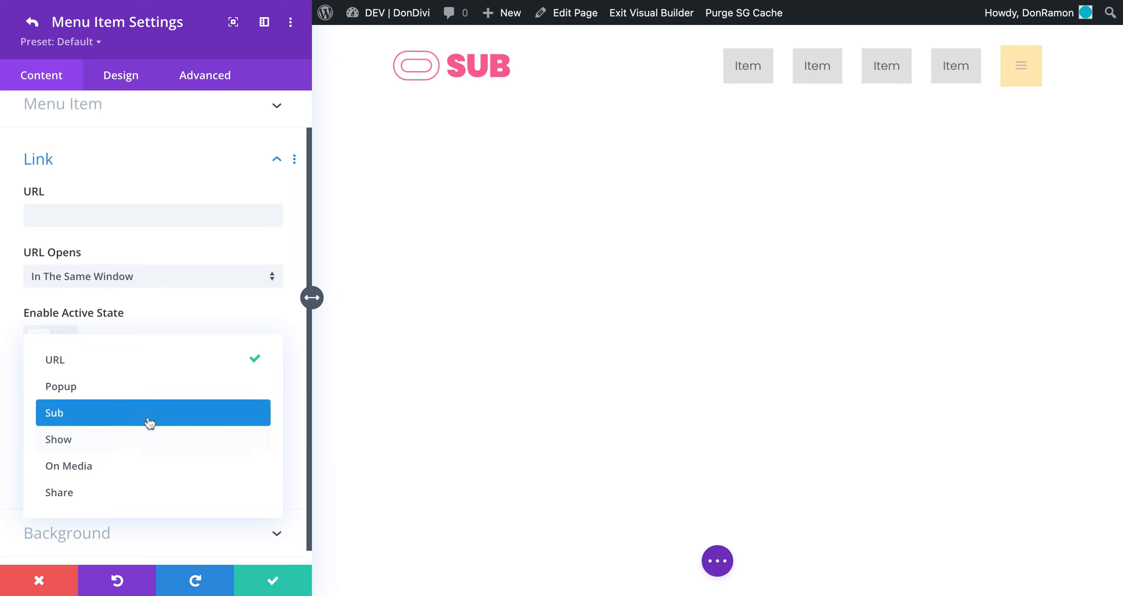
click(113, 418)
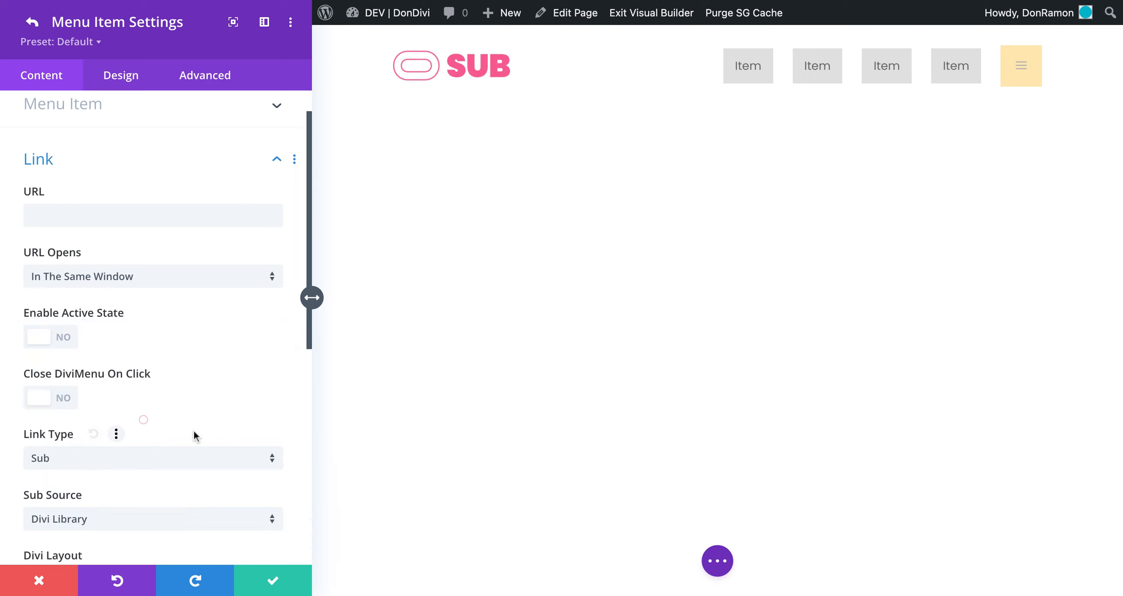
- Set the HAMBURGER item's sub source to WordPress Menu and choose the 05 Sublevels menu
scroll(286, 410, down, 1)
scroll(288, 414, down, 5)
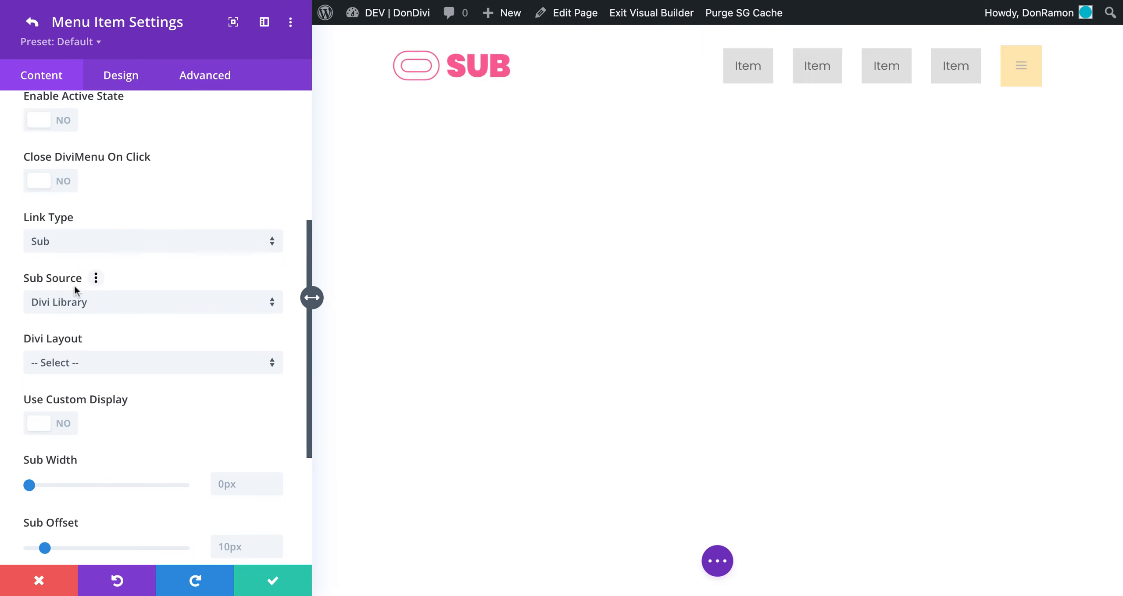
click(117, 305)
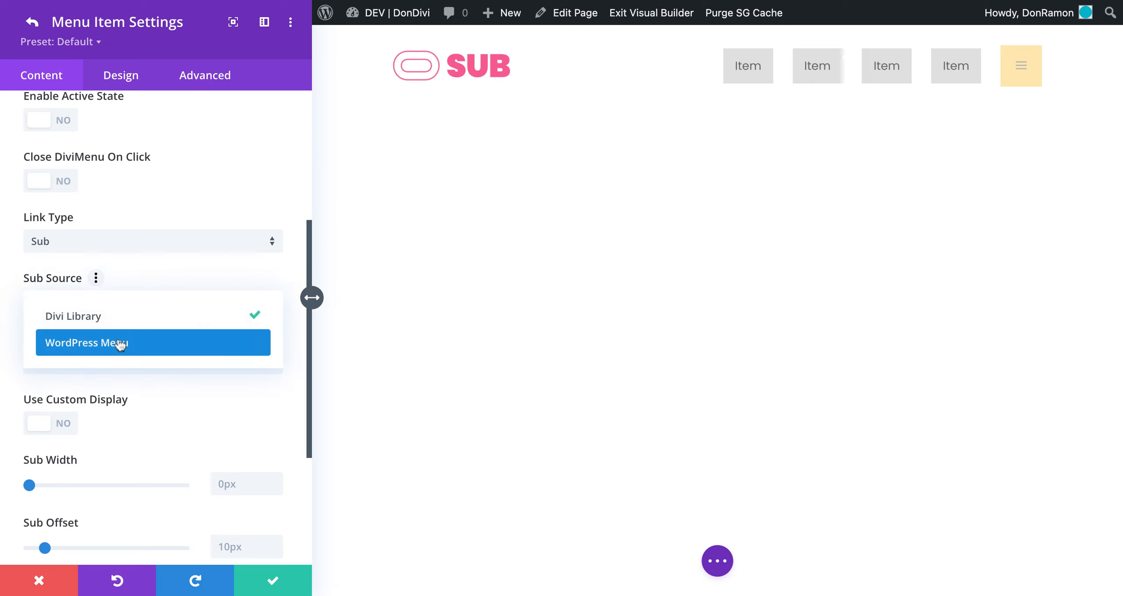
click(119, 343)
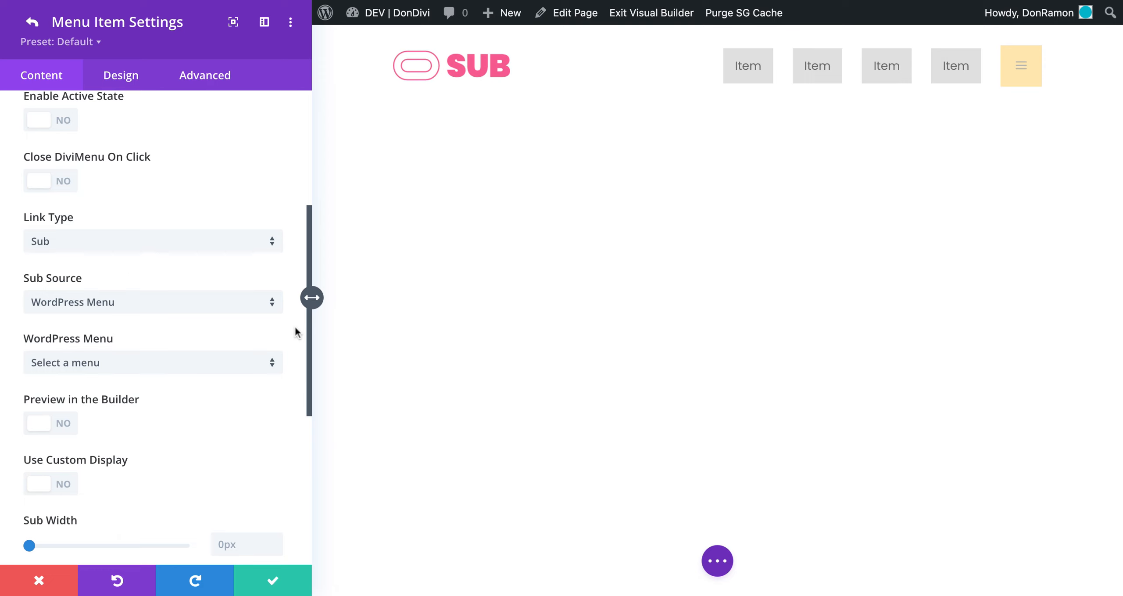
scroll(295, 329, down, 1)
scroll(295, 332, down, 3)
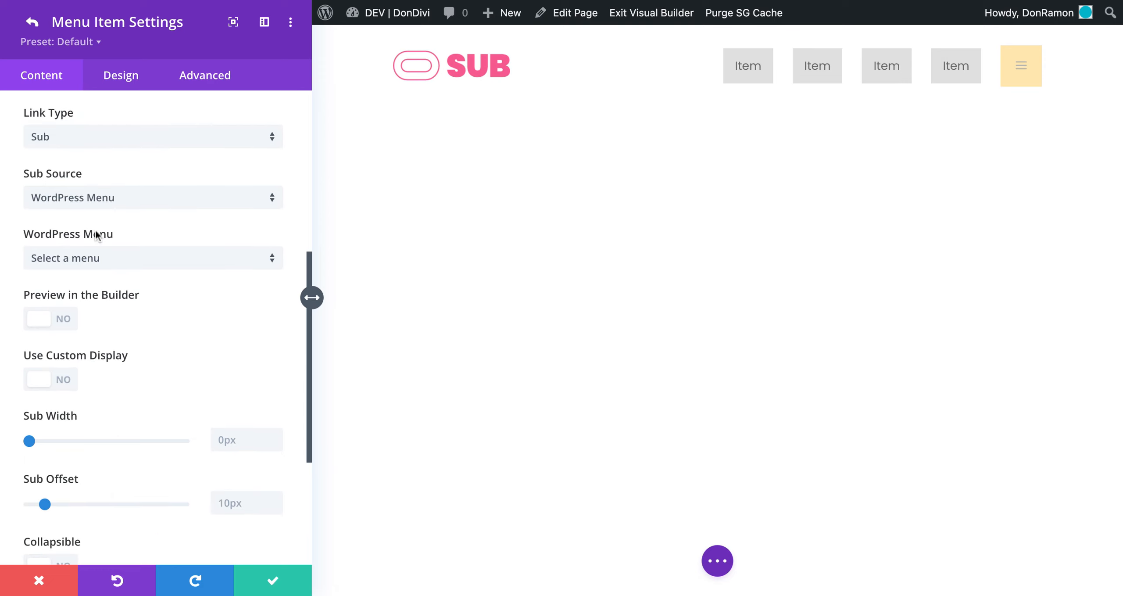
click(151, 259)
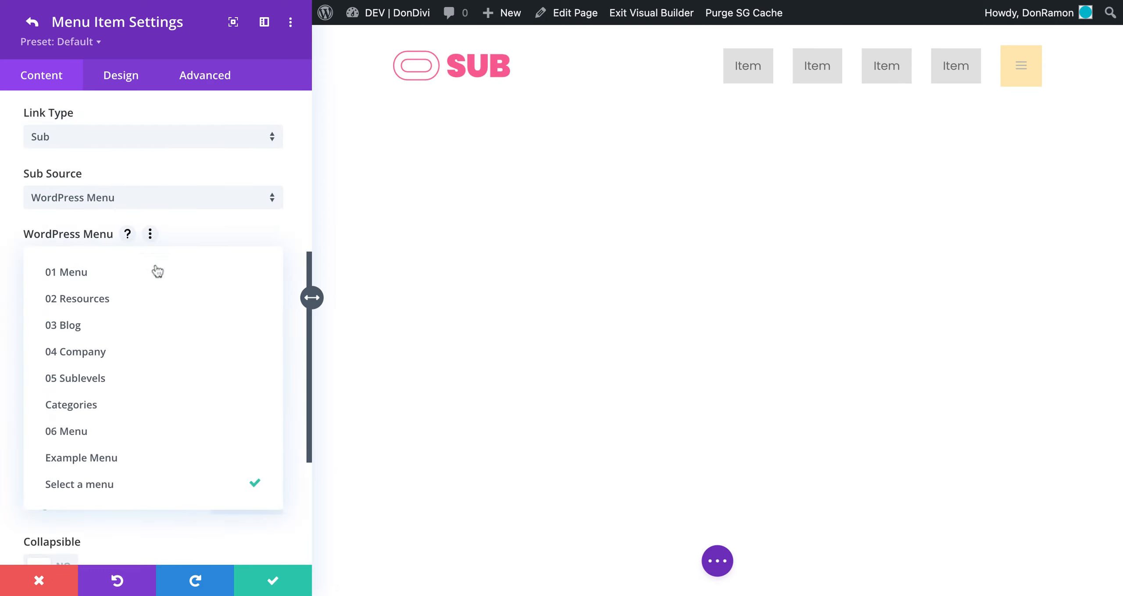
click(137, 384)
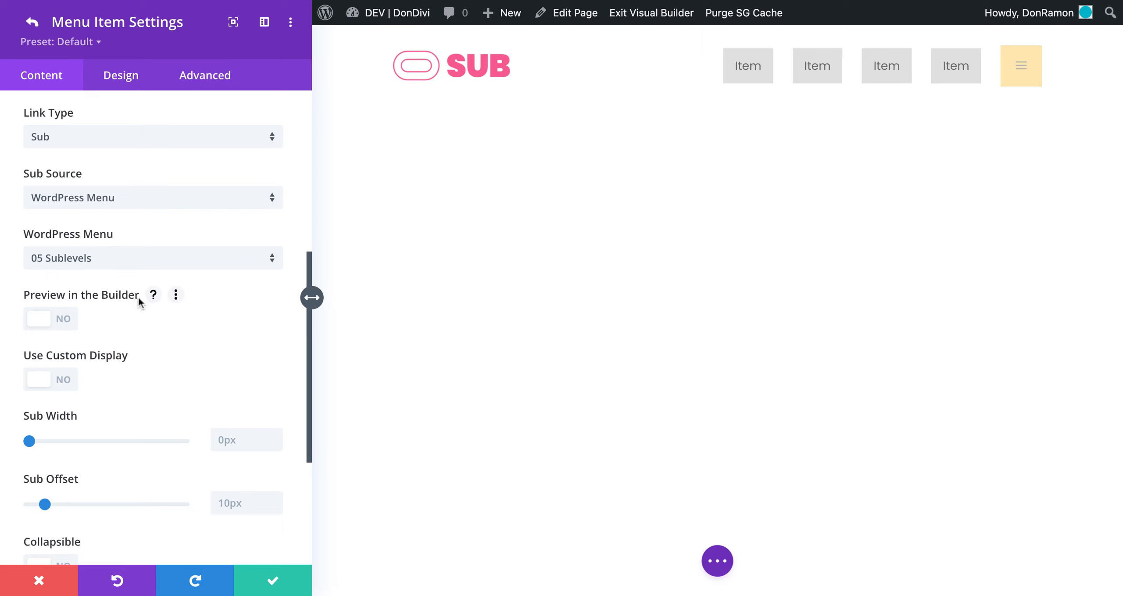
- Enable the builder preview of the HAMBURGER item's sub menu and make its sublevels collapsible
click(45, 323)
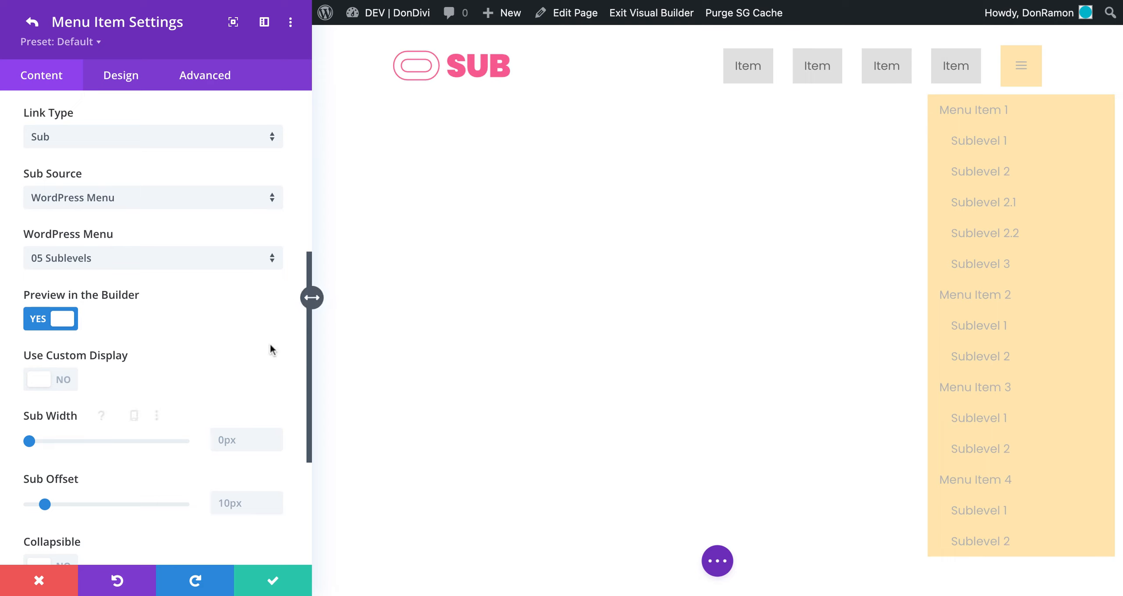
scroll(296, 366, down, 5)
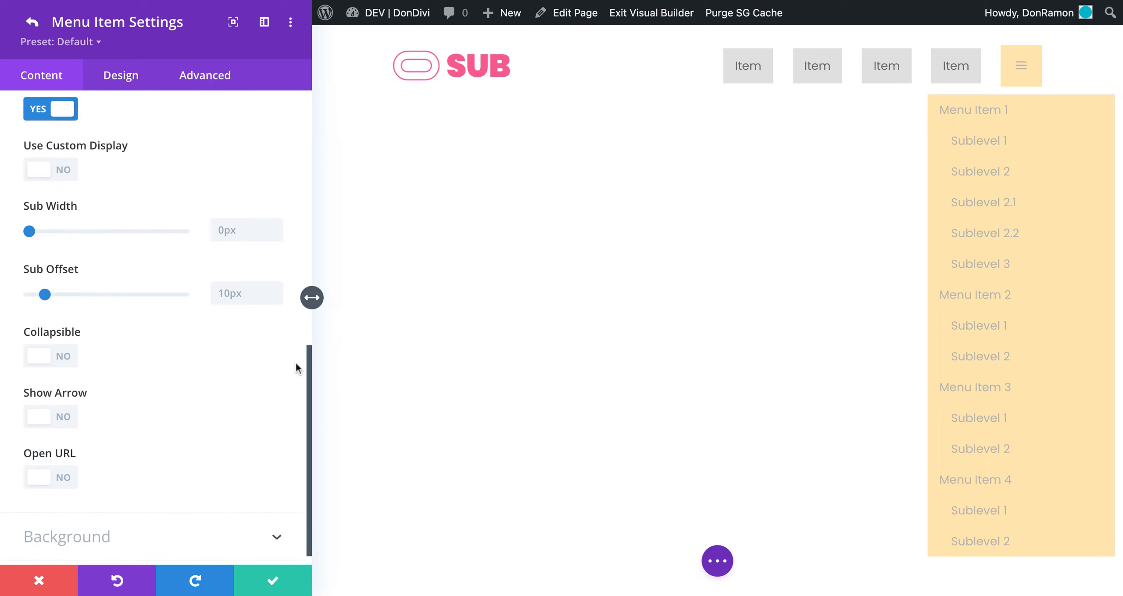
click(47, 357)
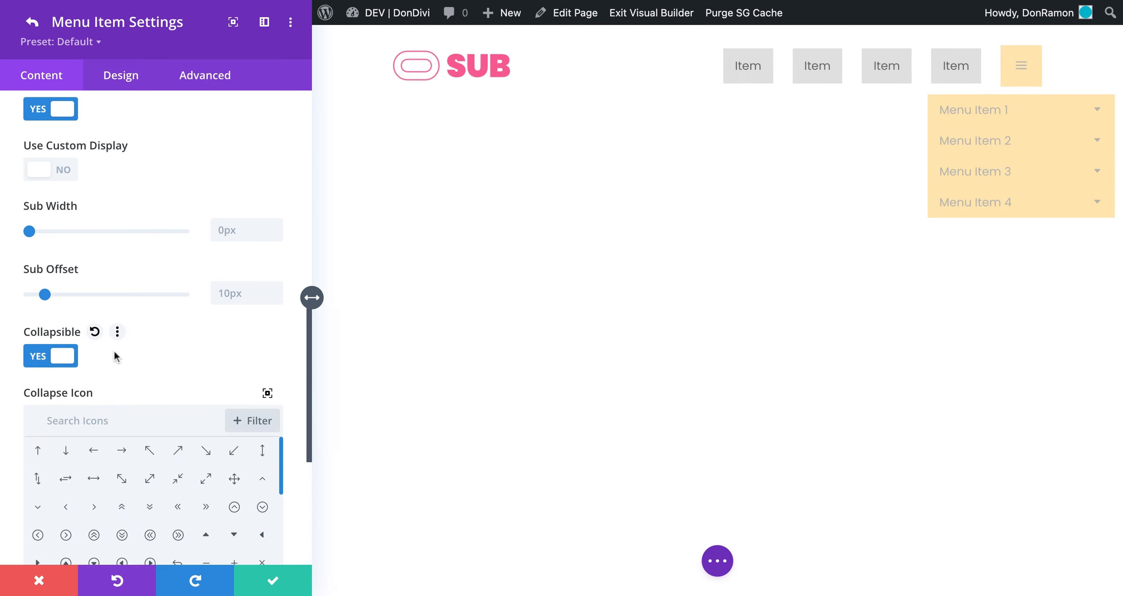
- Expand and collapse the sublevels of Menu Item 1 and Menu Item 2 in the sub menu preview
click(1093, 109)
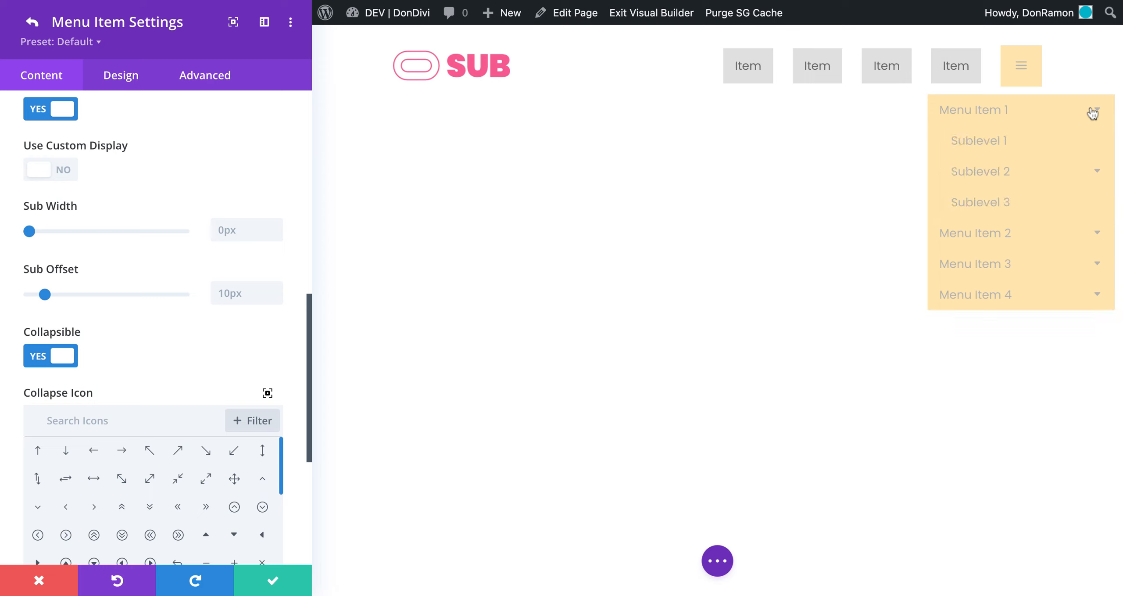
click(1092, 108)
click(1093, 143)
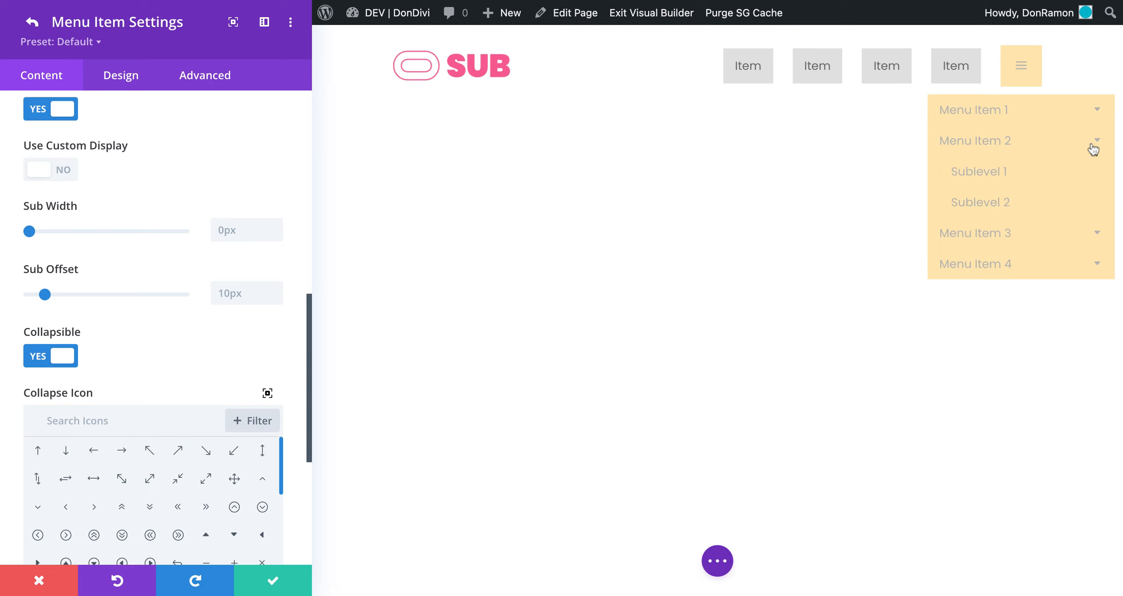
click(1092, 142)
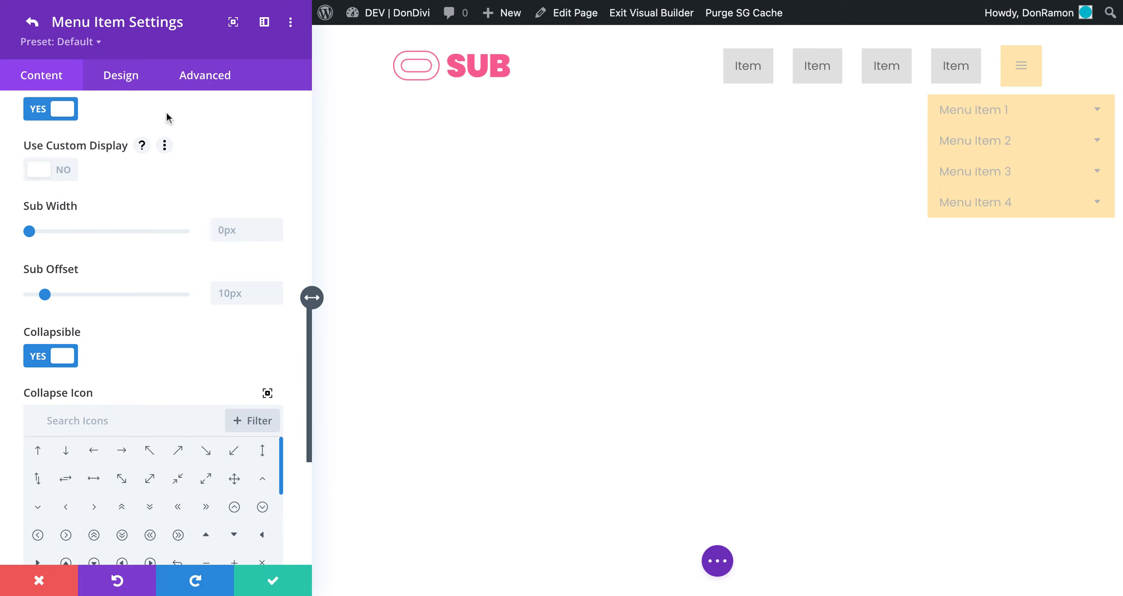
- Try left and right alignment for the HAMBURGER item's sub menu and settle on the full-width alignment
click(121, 75)
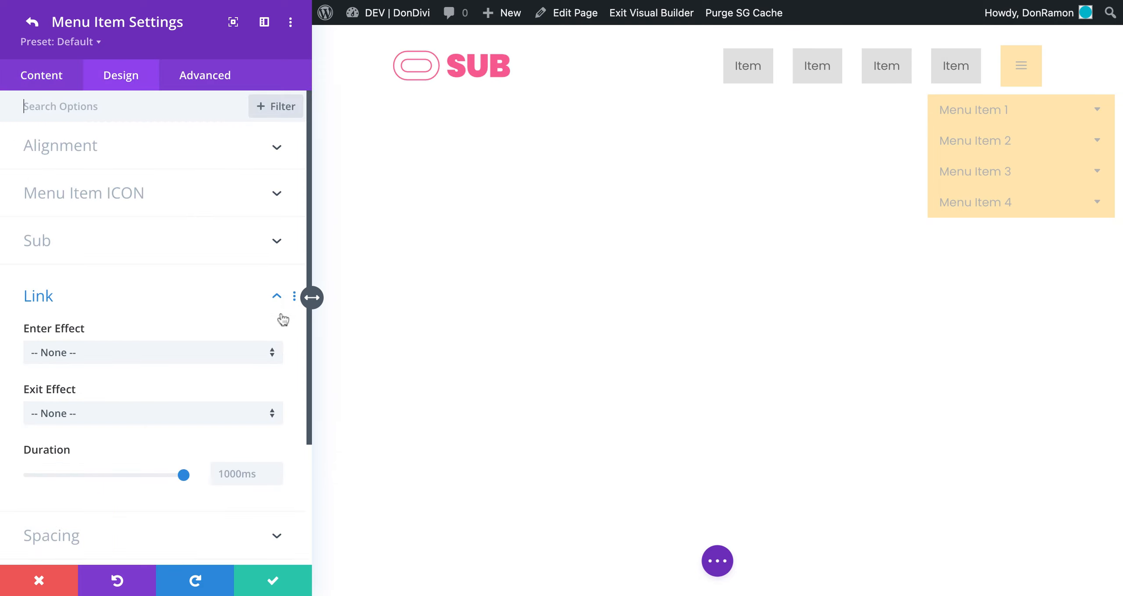
click(140, 242)
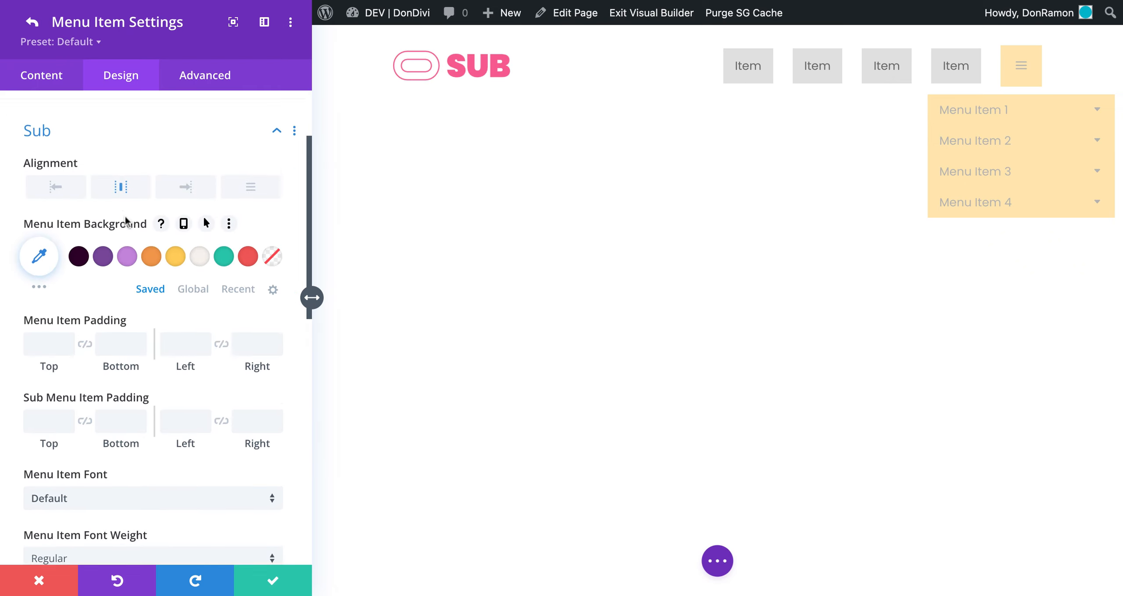
scroll(112, 186, up, 2)
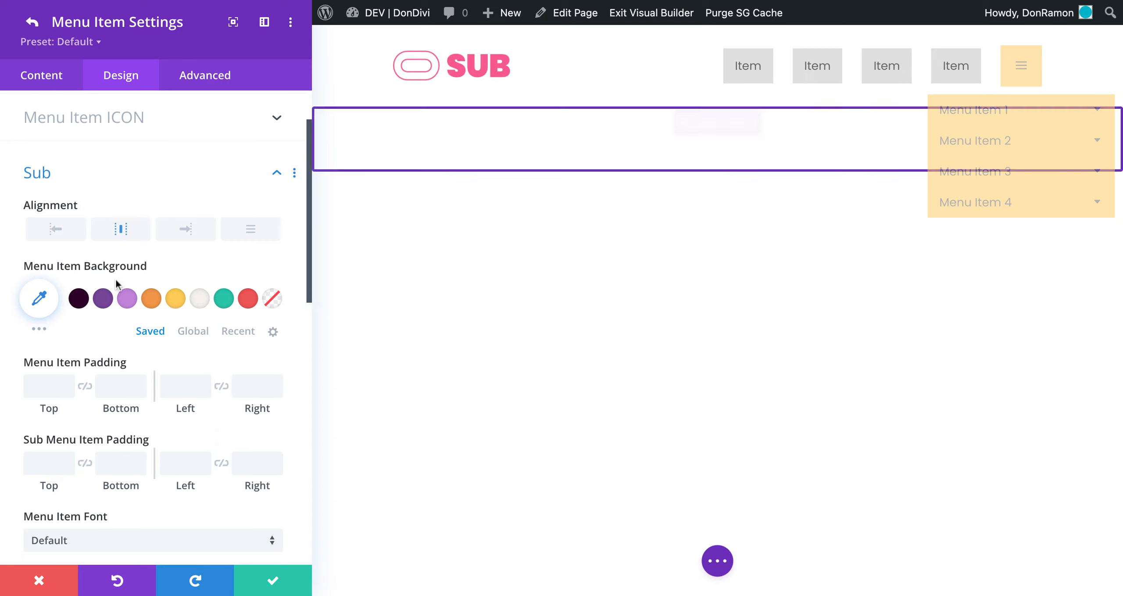
click(56, 228)
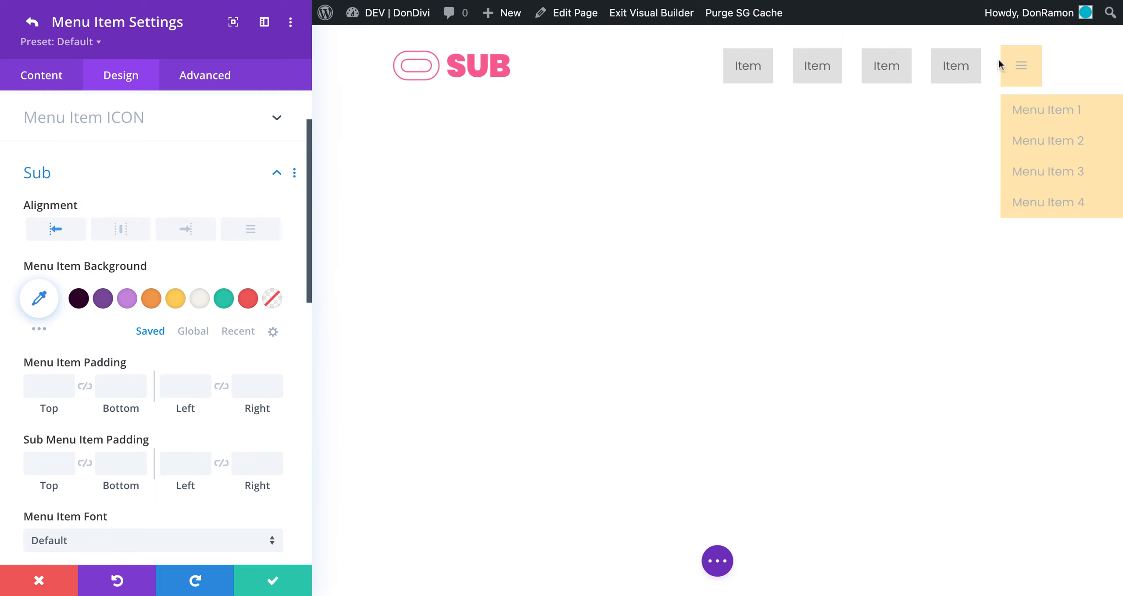
click(185, 228)
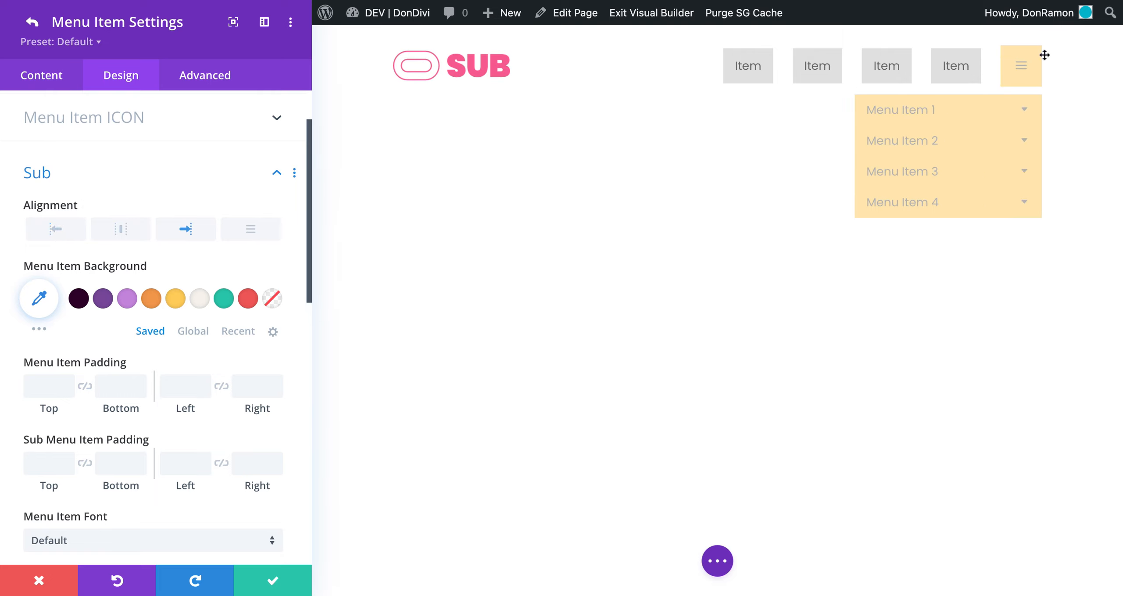
click(250, 230)
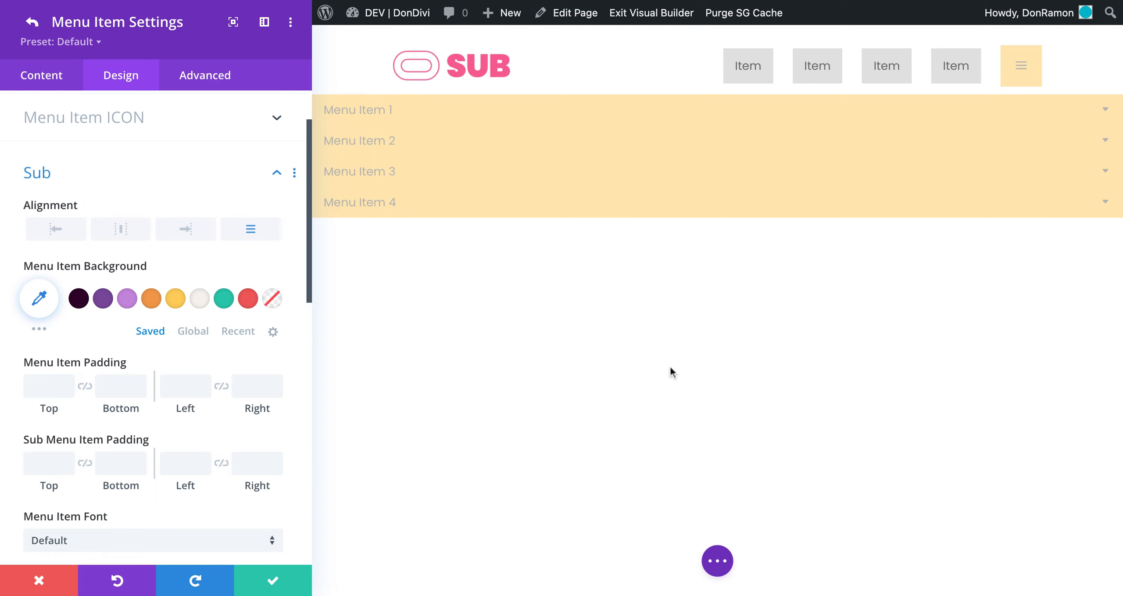
- Examine the sub menu's layout in the tablet and phone views and return to the desktop view
click(722, 551)
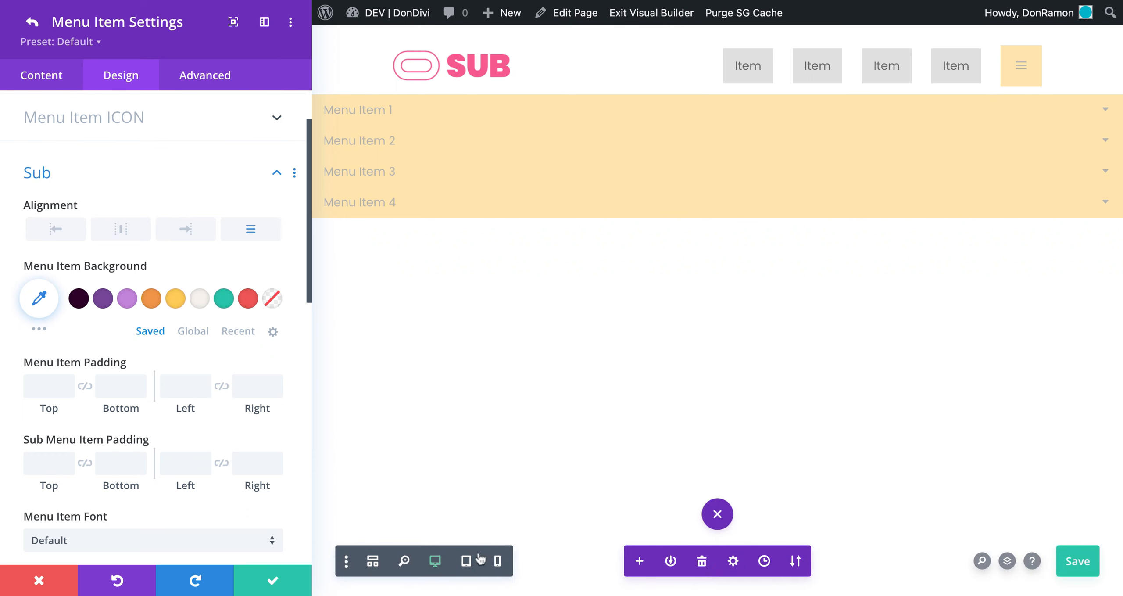
click(466, 565)
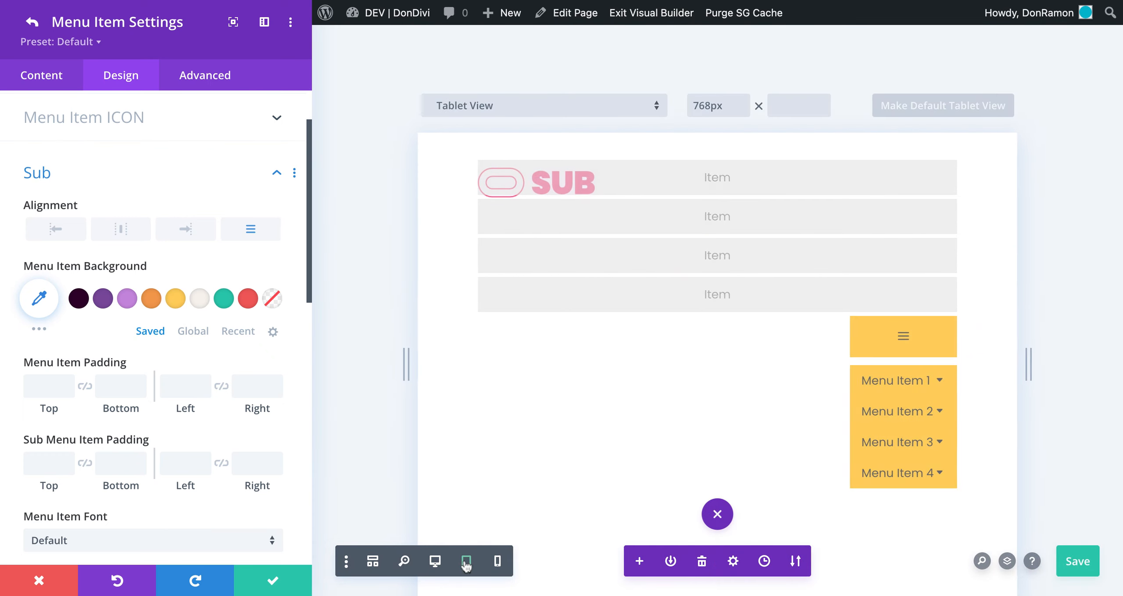
click(497, 564)
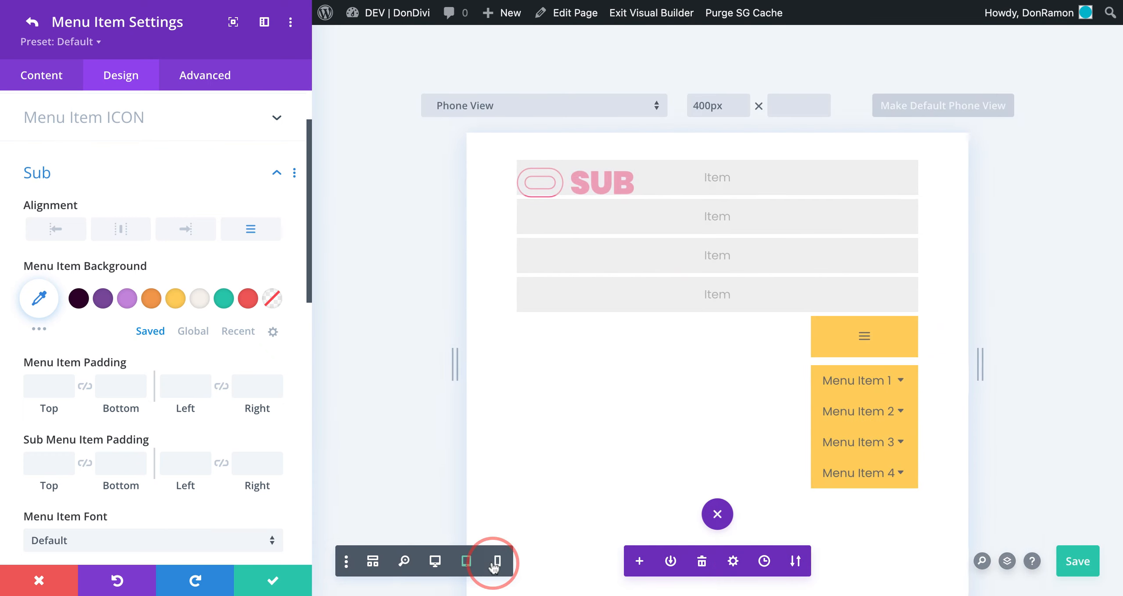
click(468, 564)
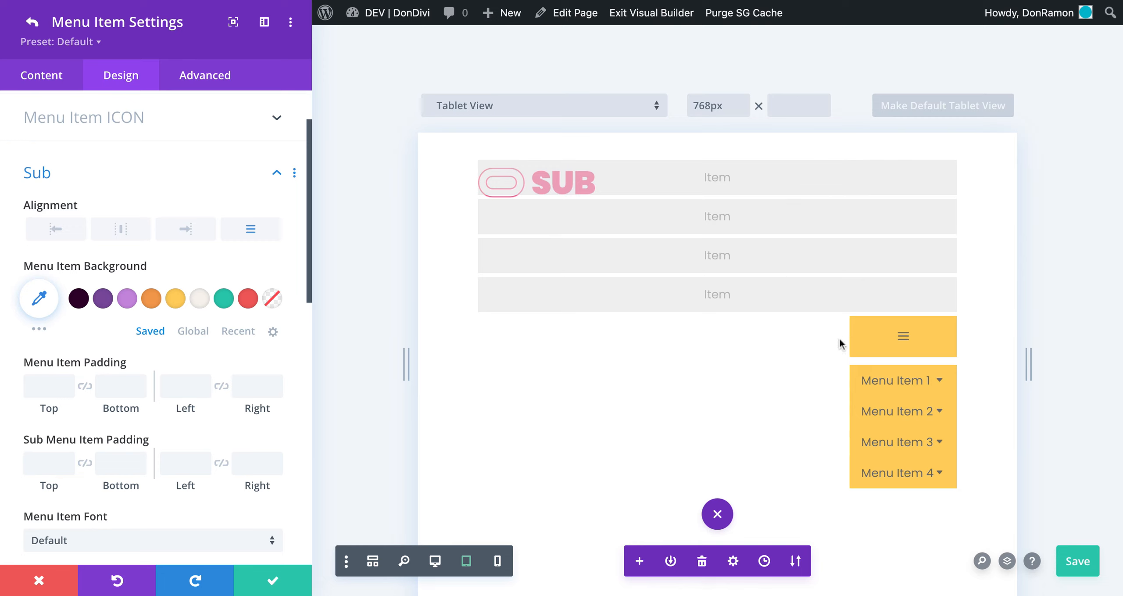
key(ctrl+s)
click(436, 561)
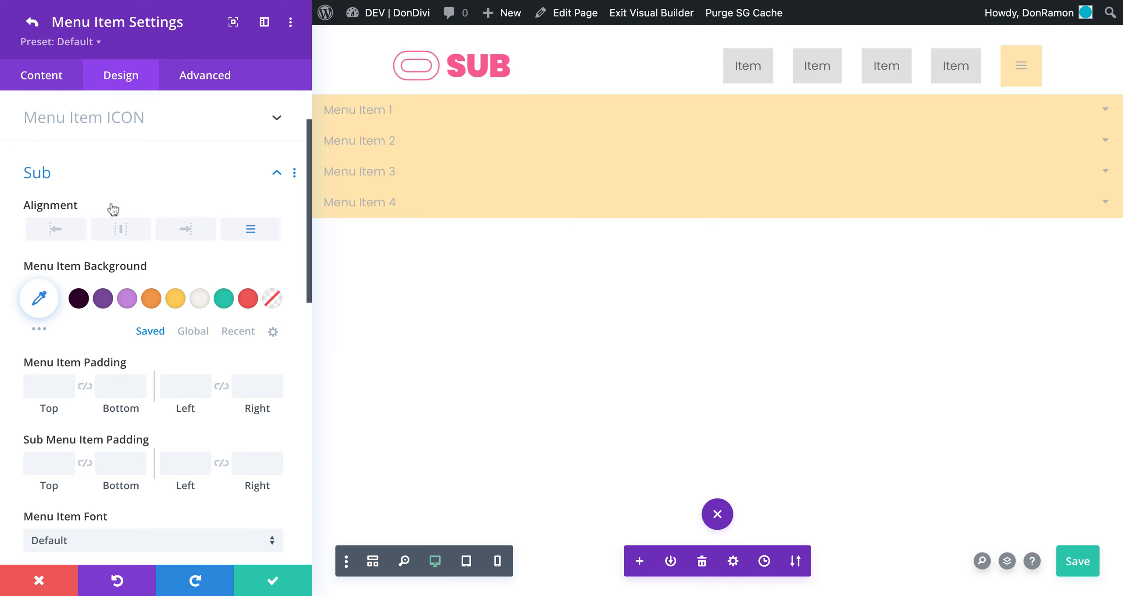
- Read the help for the sub menu's custom display option and enable it while previewing the header in tablet view
click(45, 78)
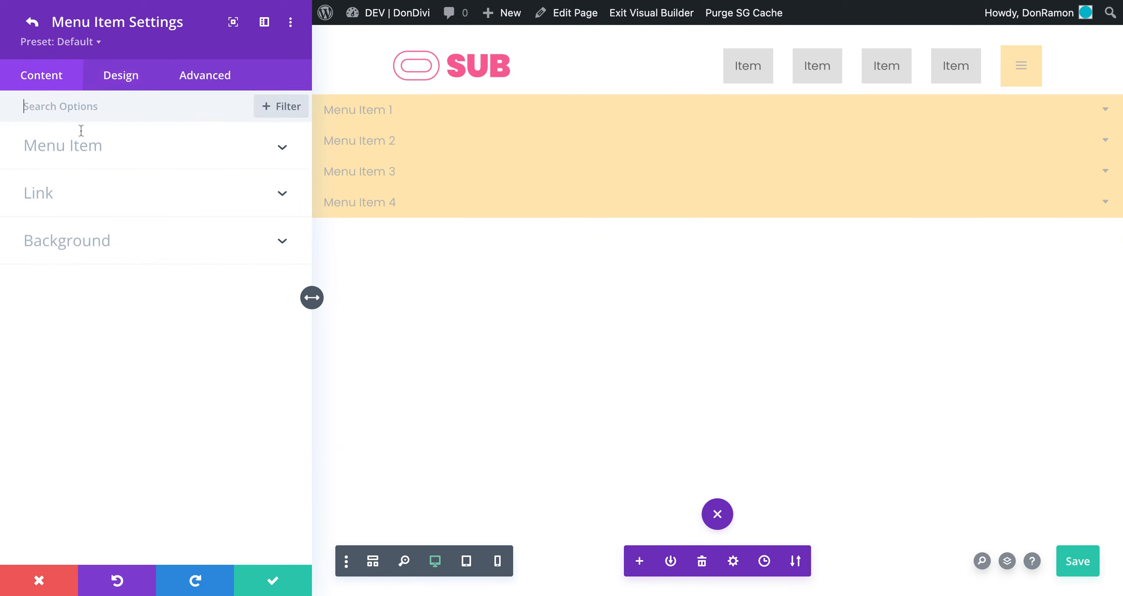
click(102, 192)
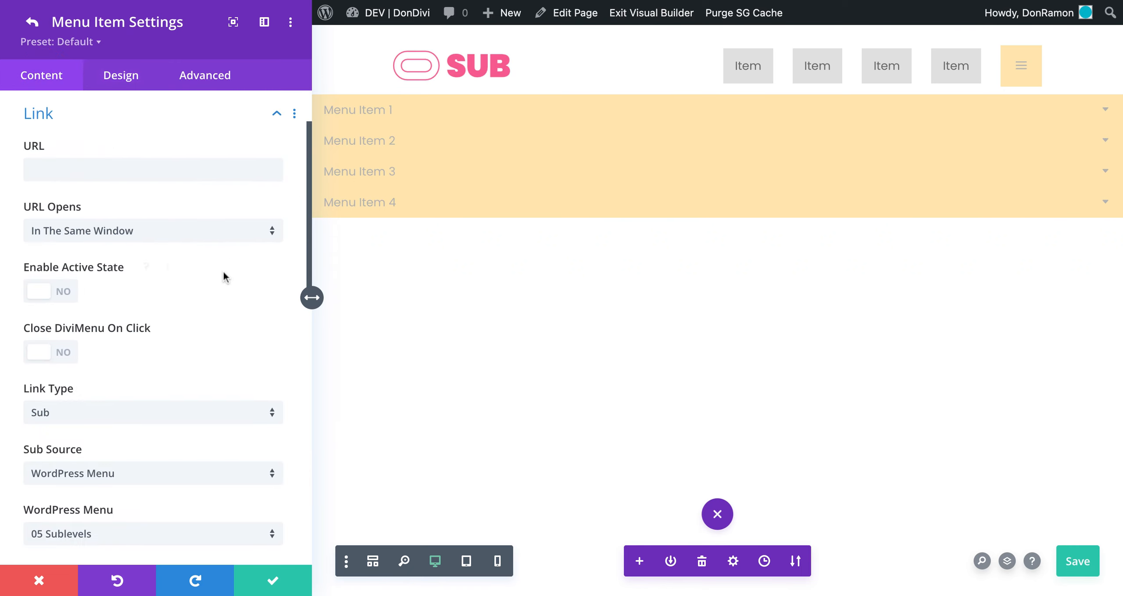
scroll(287, 297, down, 5)
scroll(289, 299, down, 3)
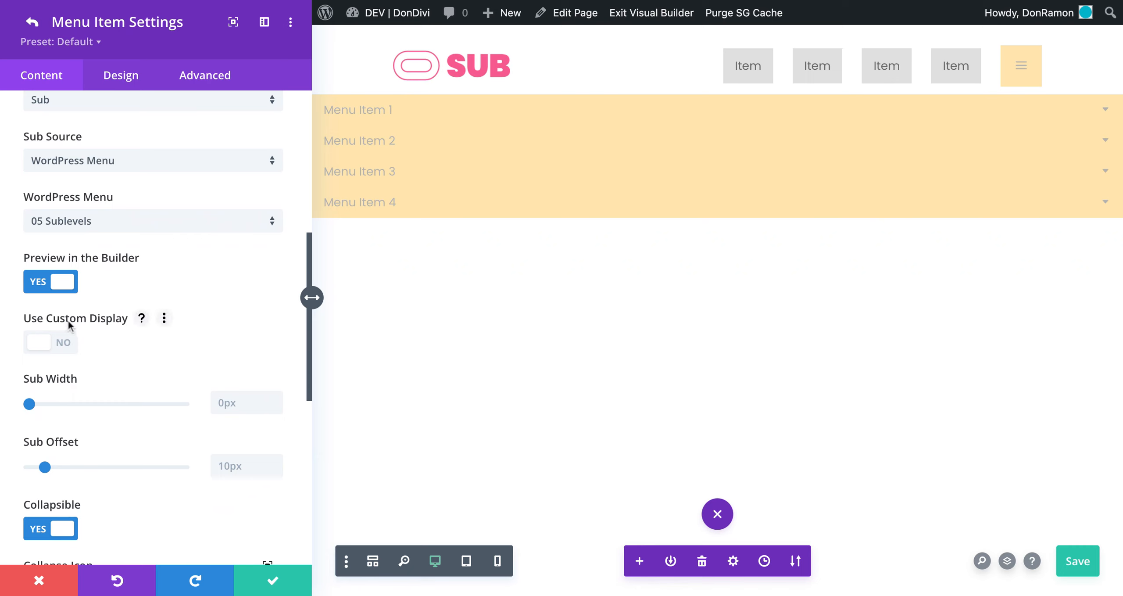
click(141, 318)
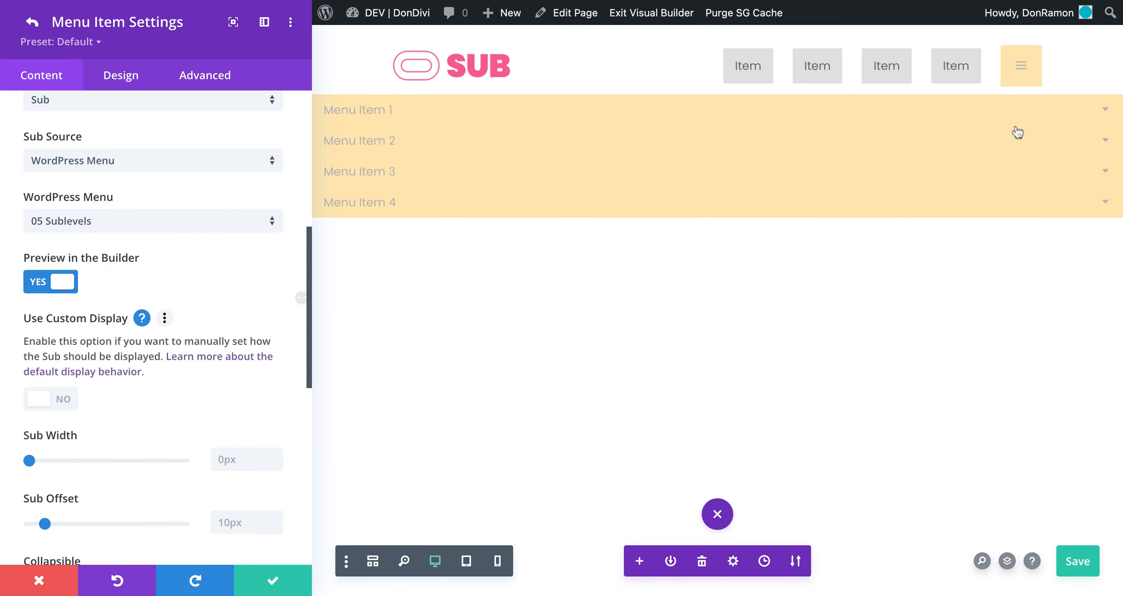
click(467, 561)
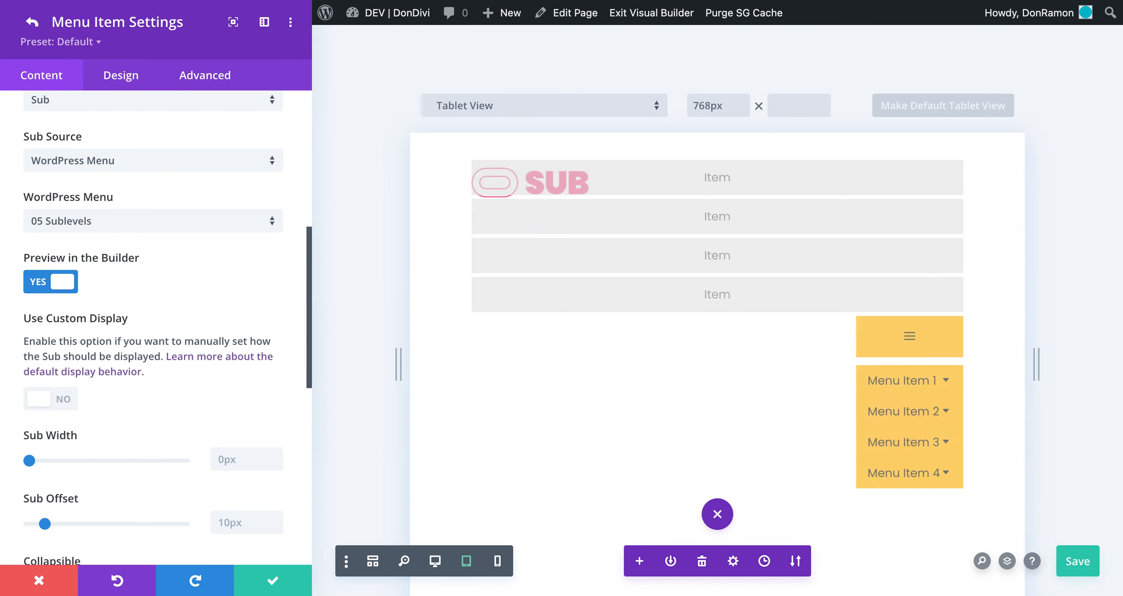
click(52, 399)
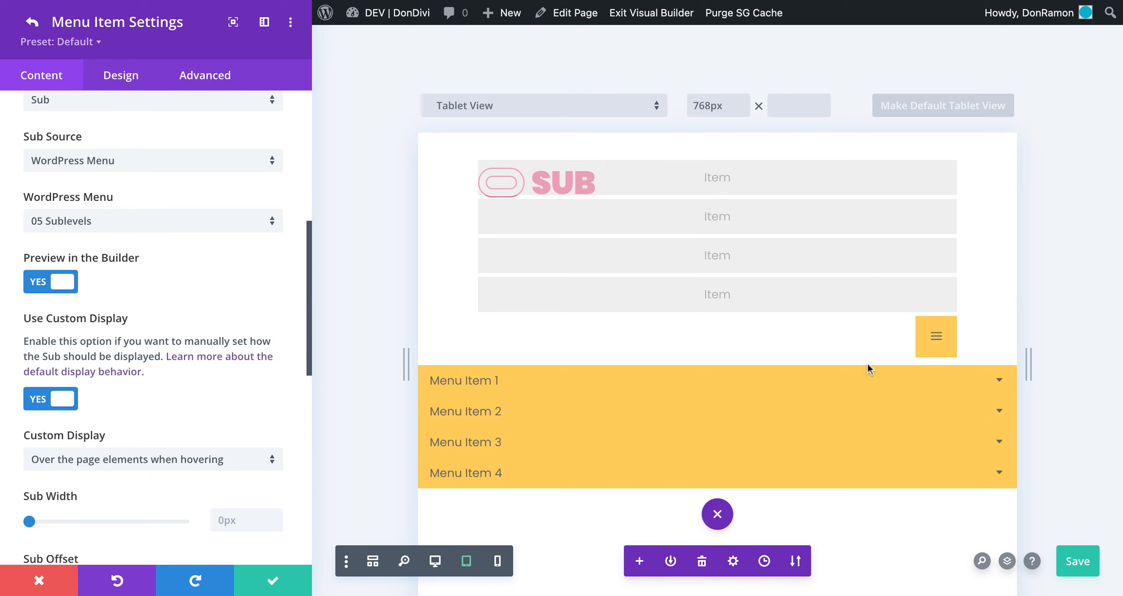
- Compare the sub menu's layout across the phone, desktop and tablet views and save the HAMBURGER item's settings
click(498, 560)
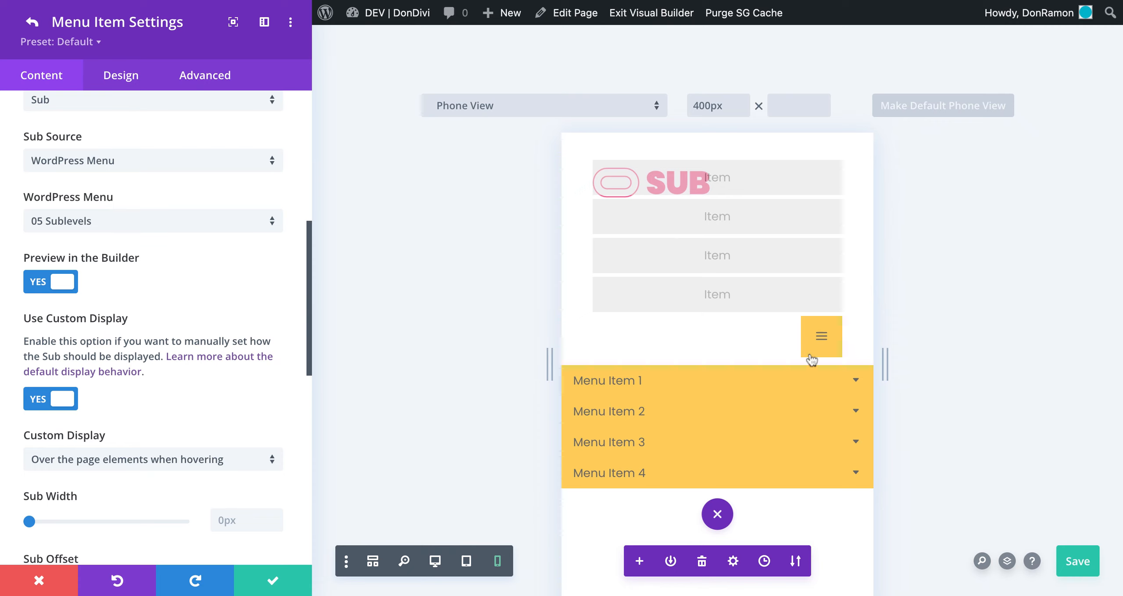
click(435, 560)
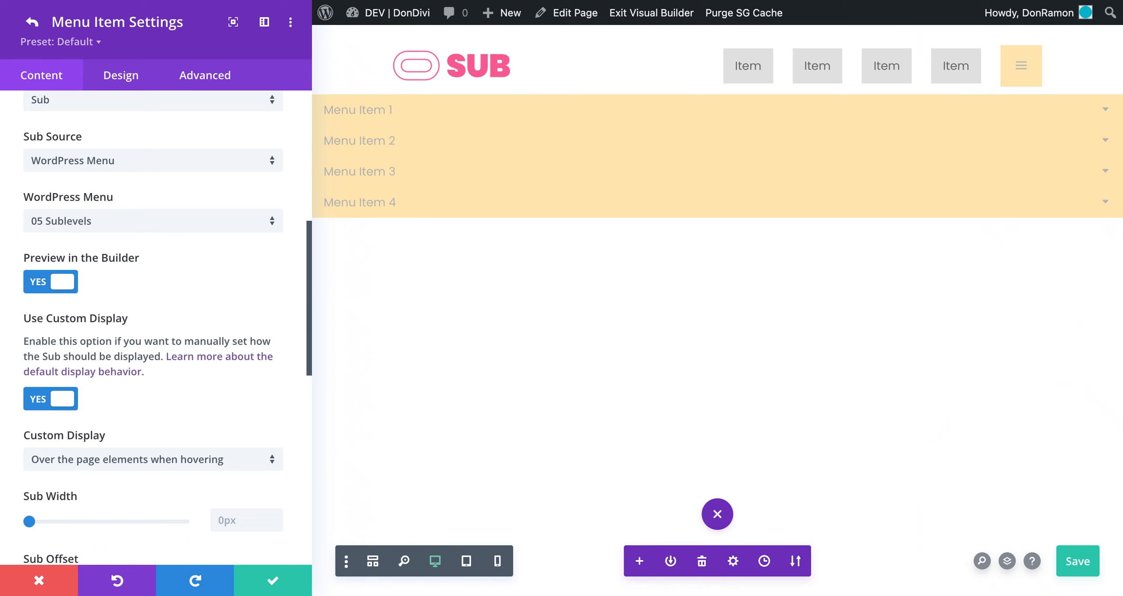
click(466, 562)
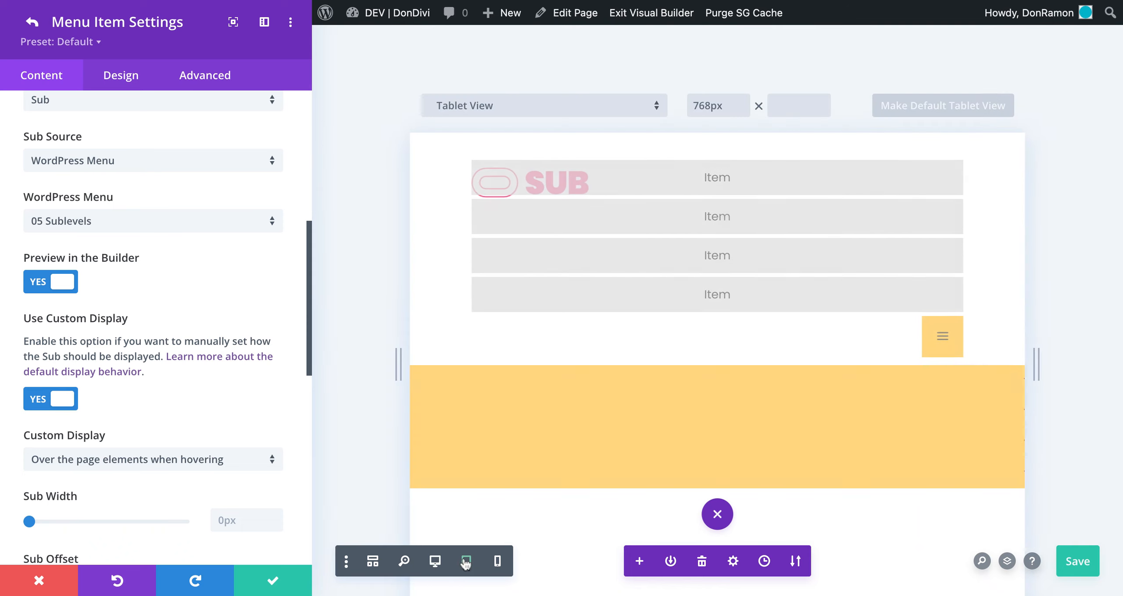
click(497, 562)
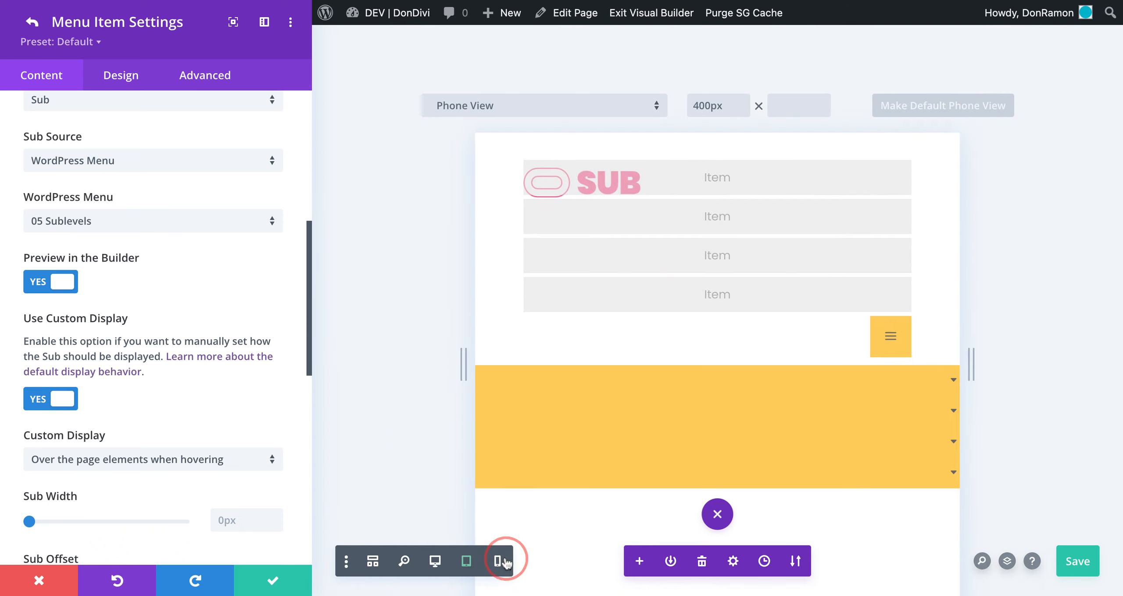
click(278, 581)
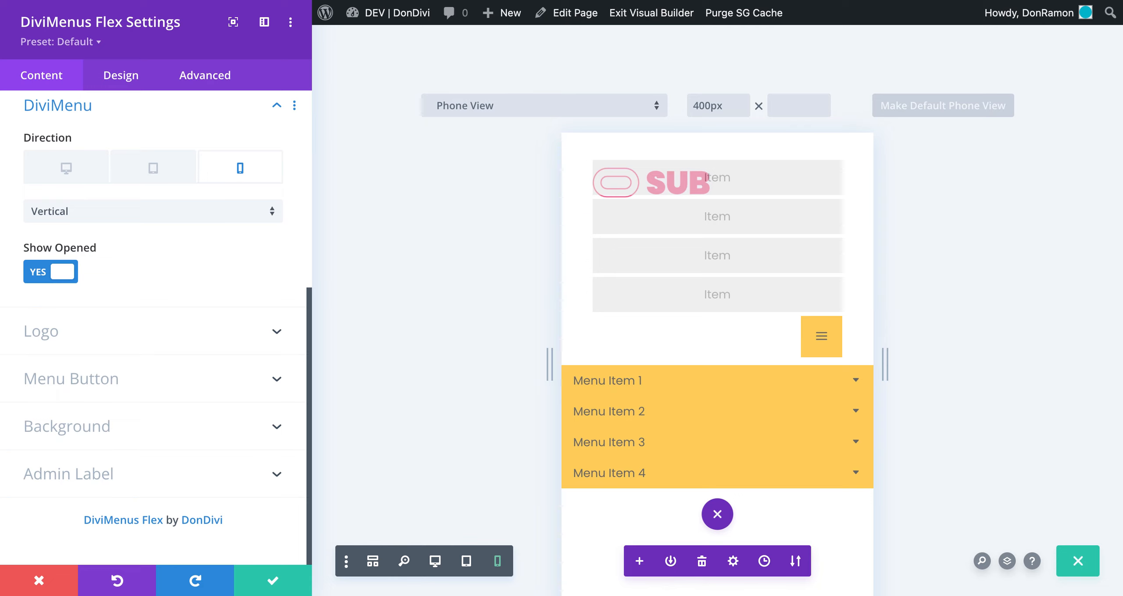
- Try light purple and orange menu item backgrounds for the HAMBURGER item's sub menu, settle on yellow and save the module settings
click(713, 389)
click(713, 389)
click(822, 338)
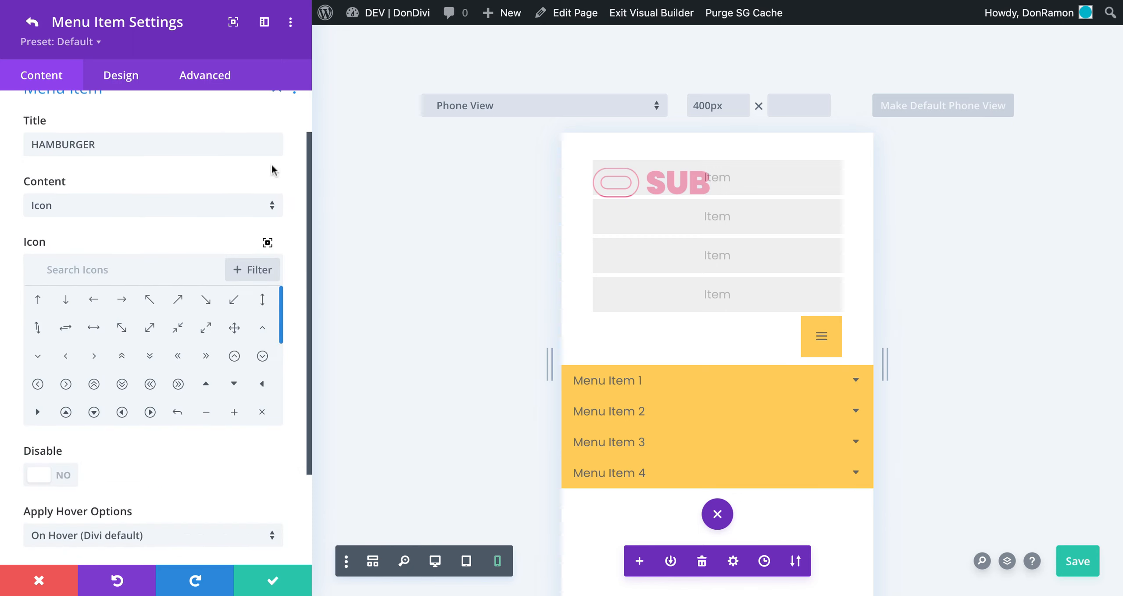
click(116, 85)
click(88, 249)
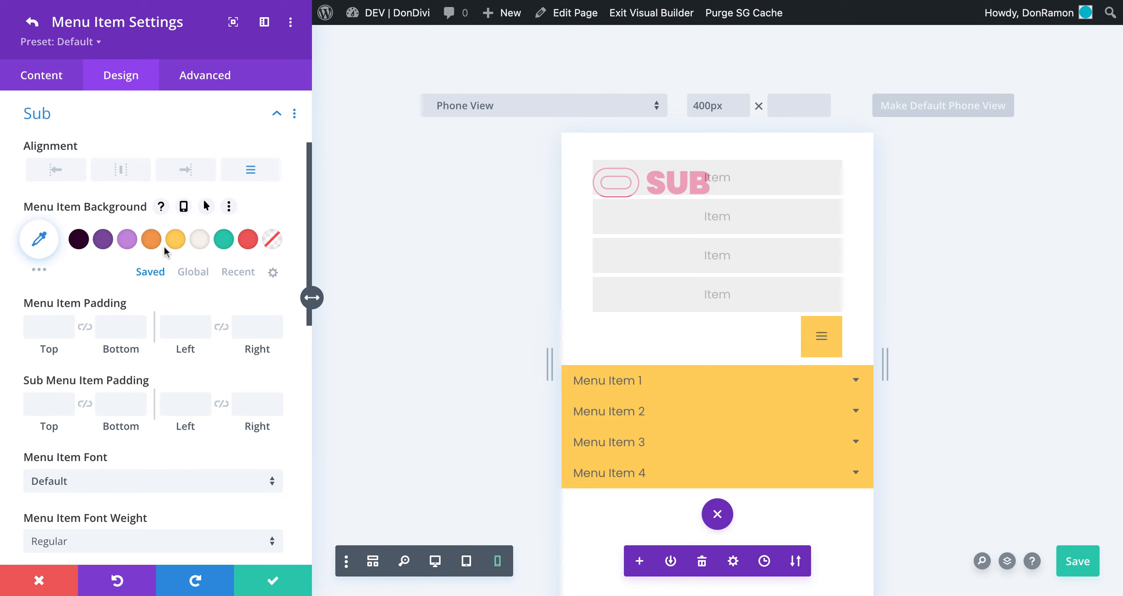
click(126, 240)
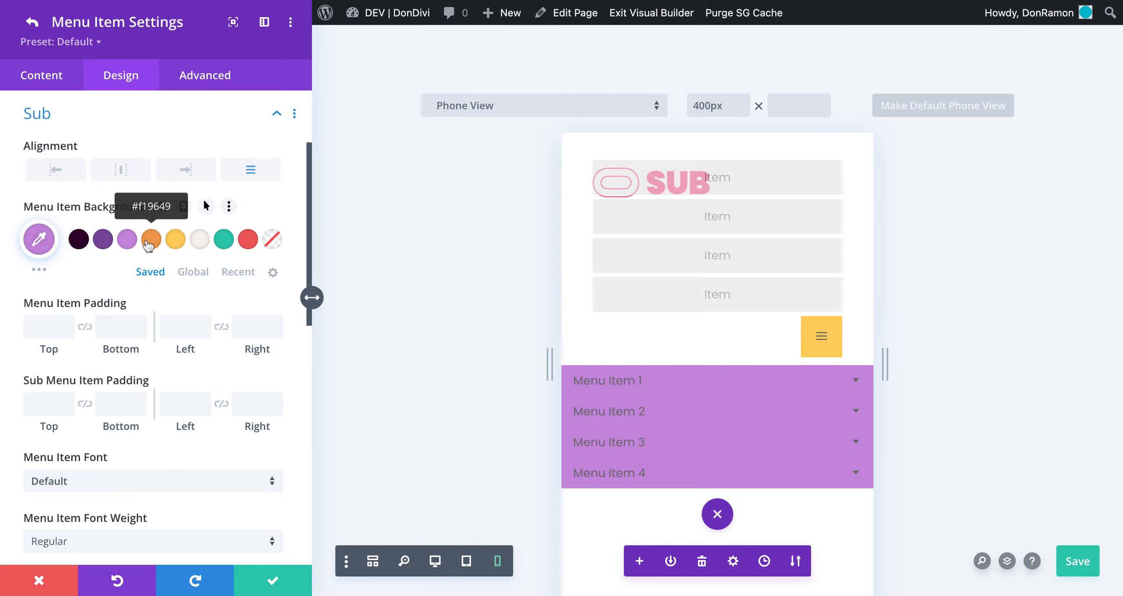
click(149, 242)
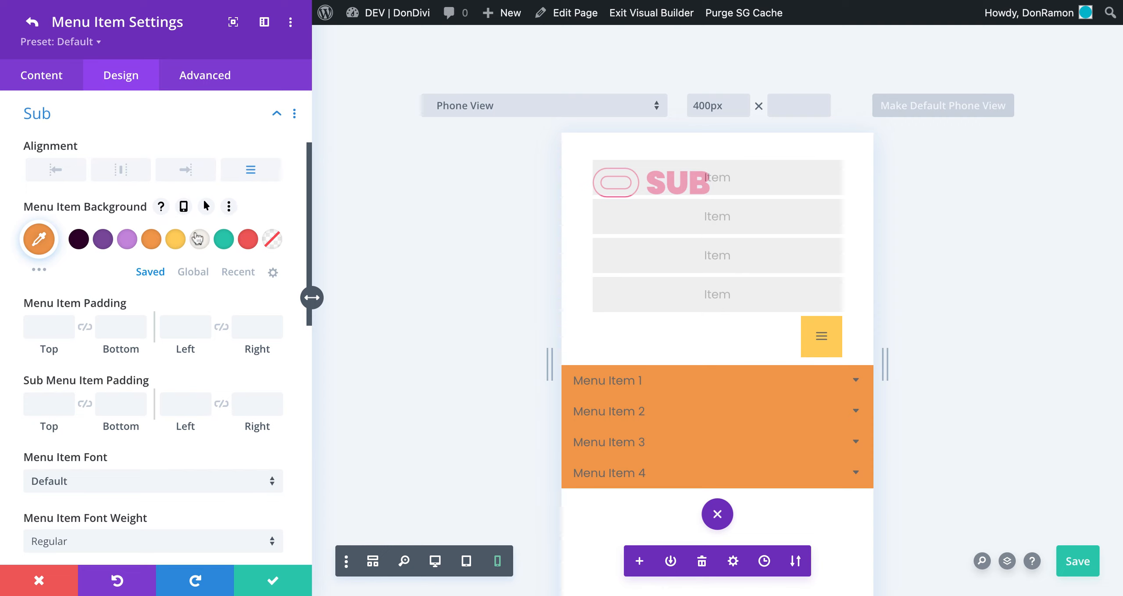
click(176, 242)
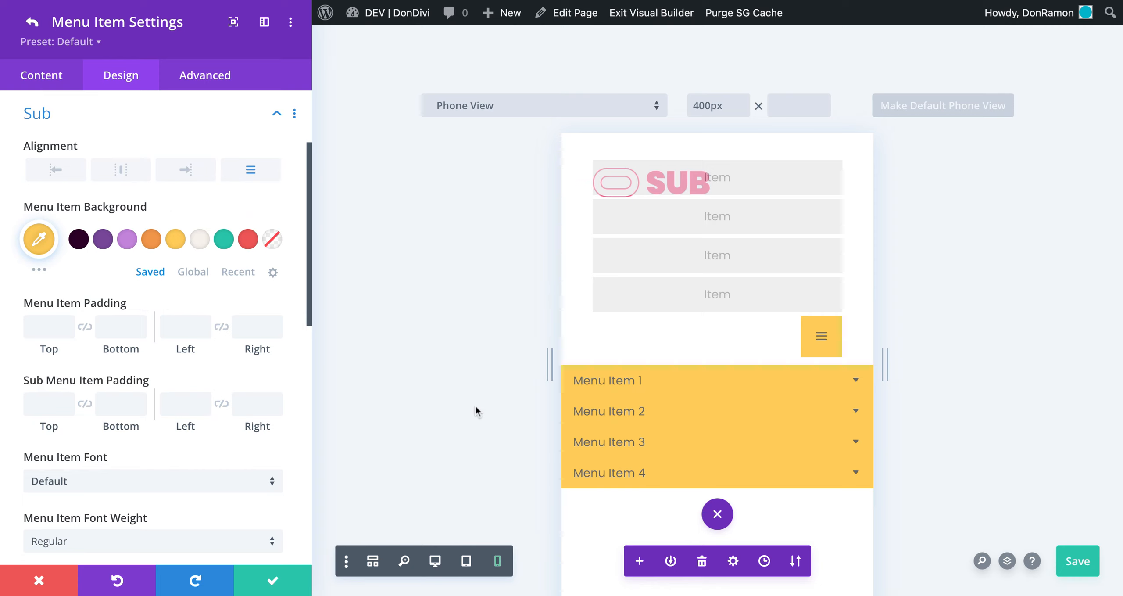
click(271, 580)
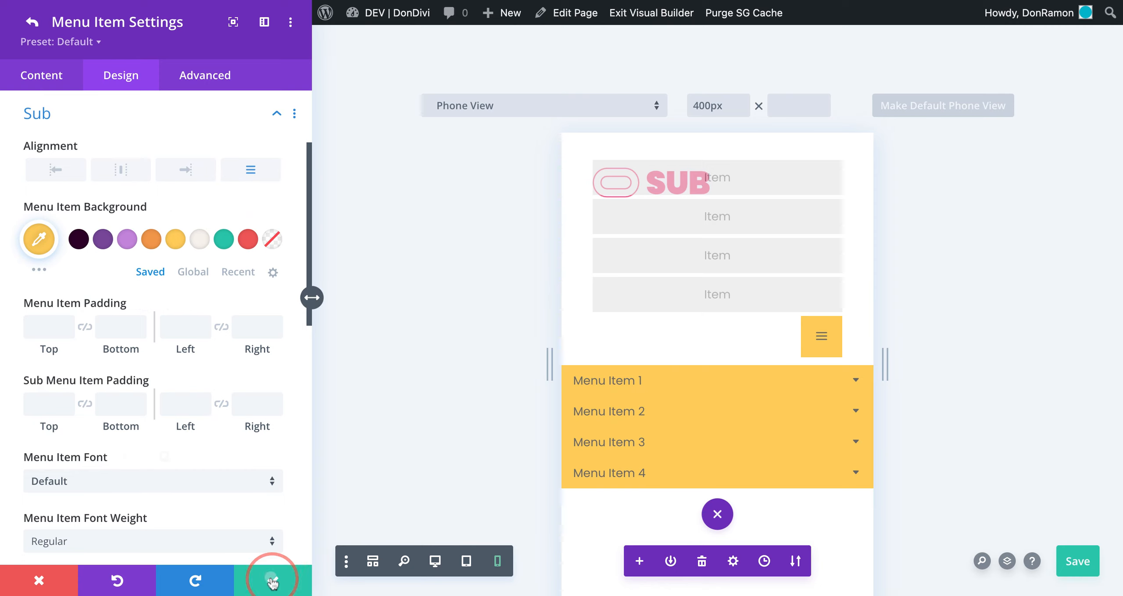
click(272, 582)
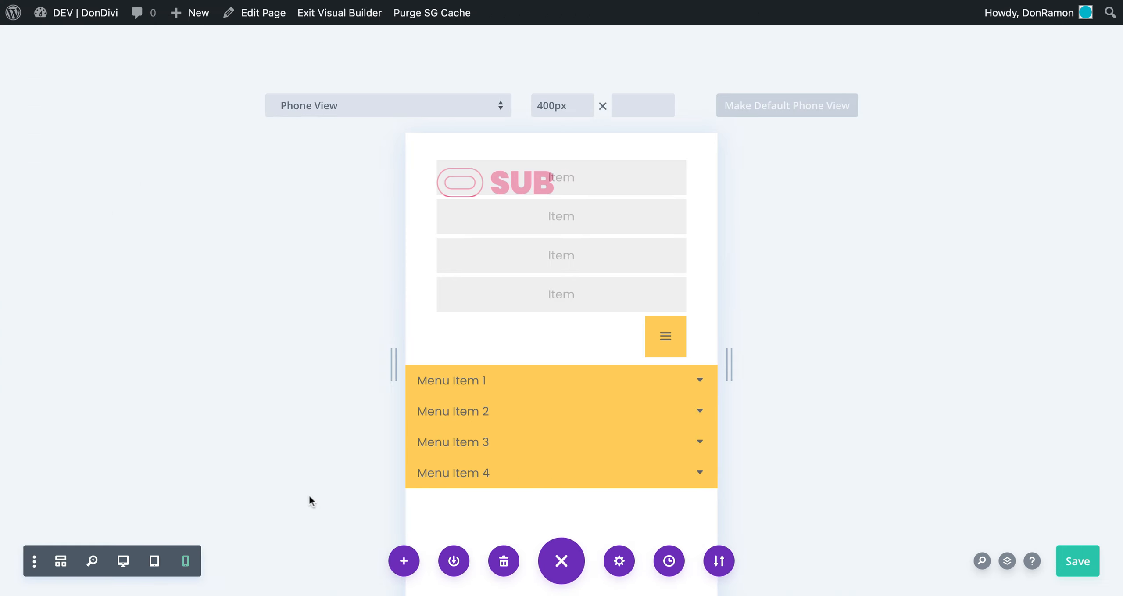
- Return to the desktop view, save the header layout and exit the visual builder
click(123, 561)
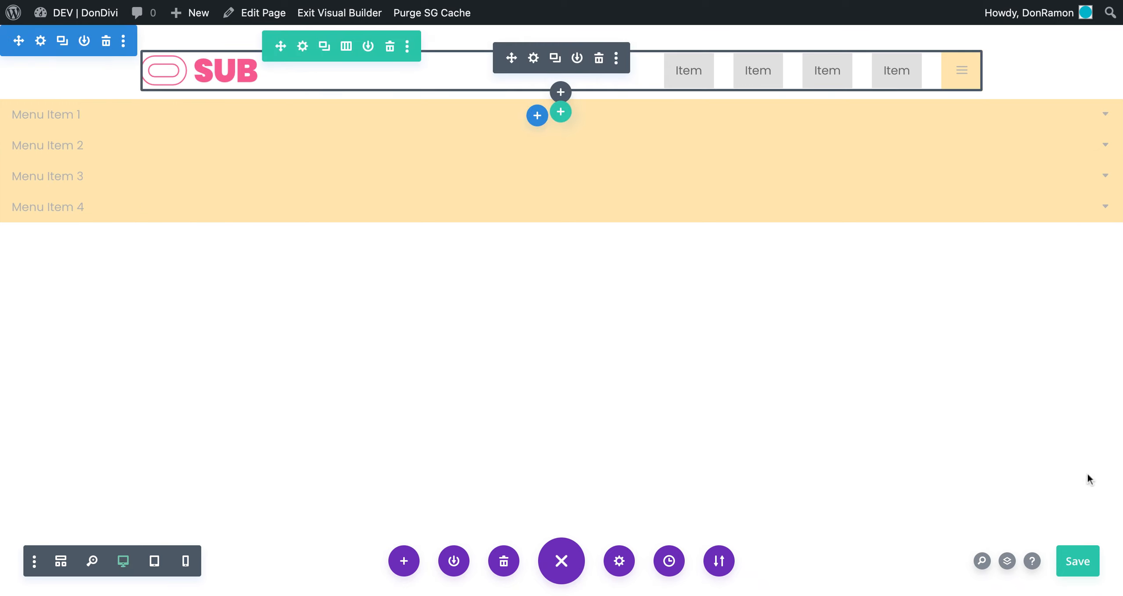
click(1073, 563)
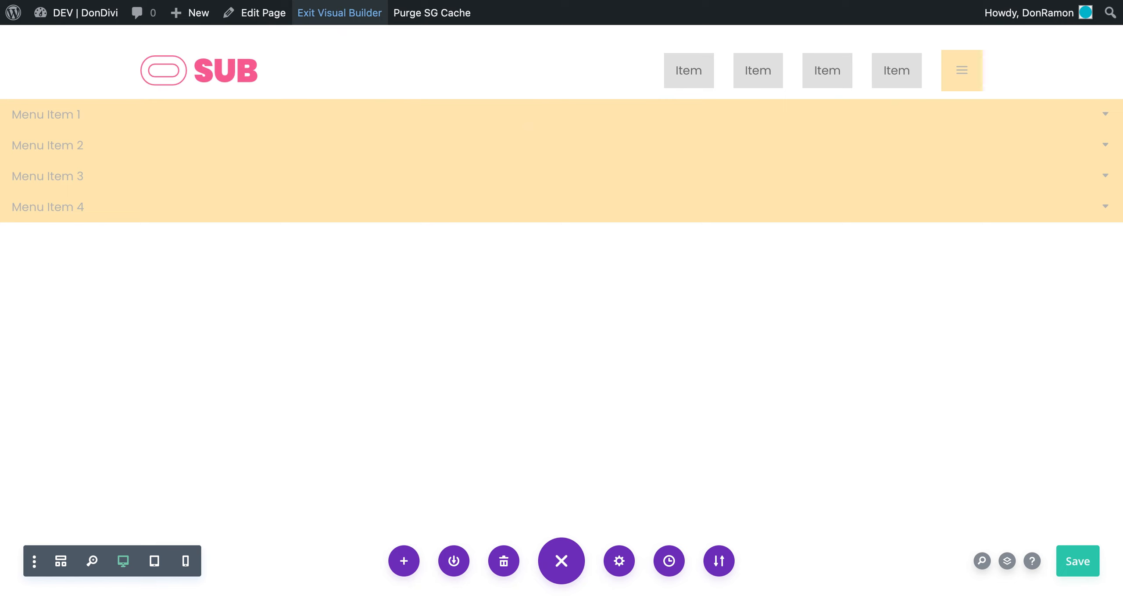
click(339, 13)
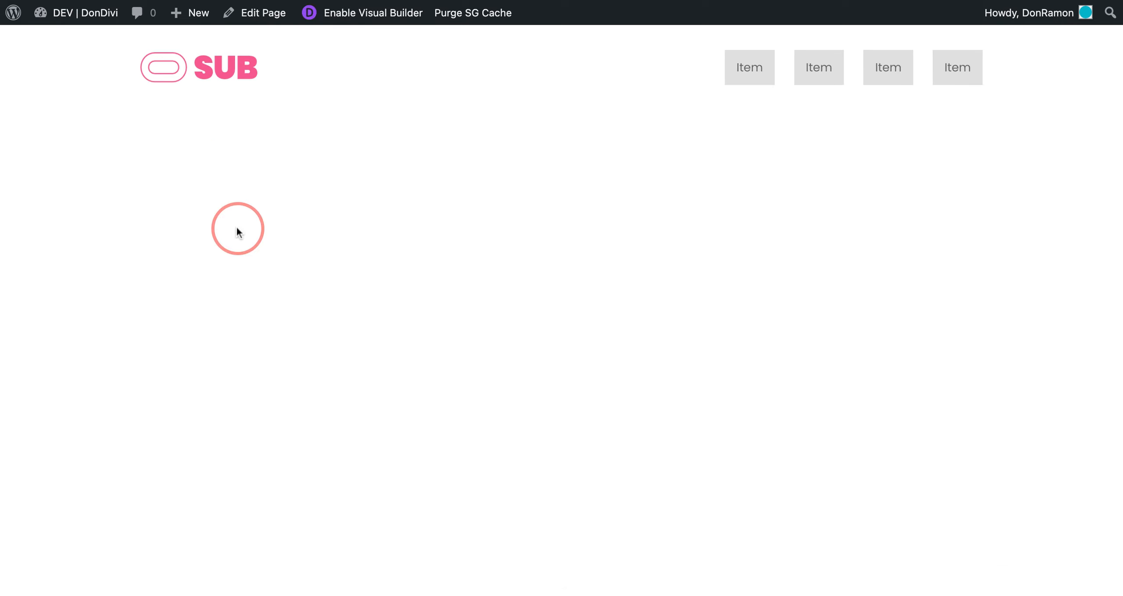
- Check the live page in a phone-size preview by opening the hamburger sub menu and toggling the Menu Item 1 and 2 sublevels
click(259, 463)
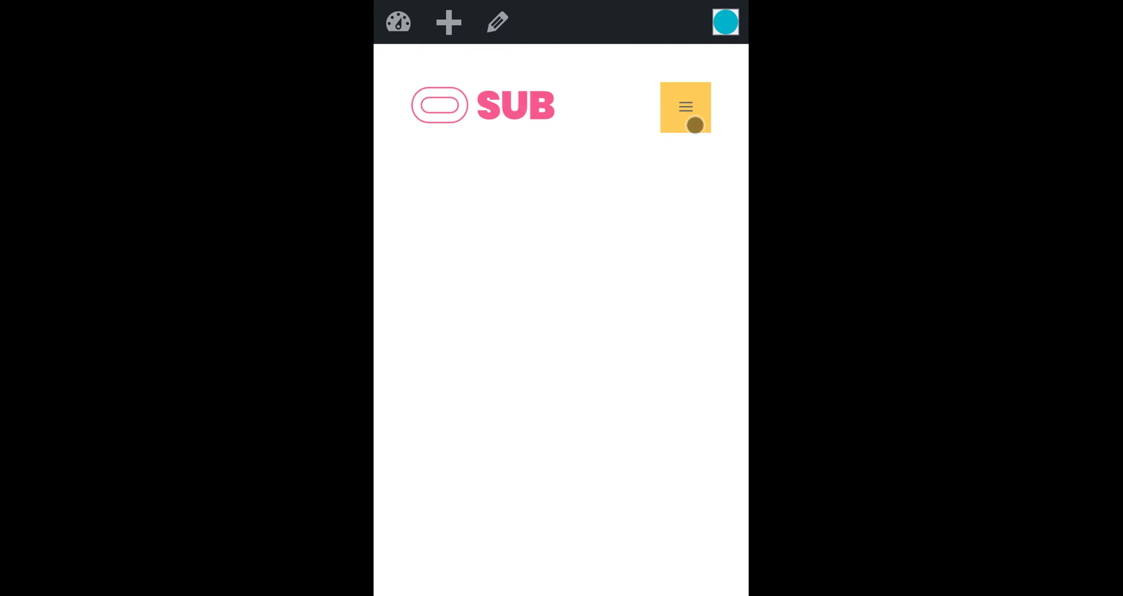
click(692, 112)
click(714, 150)
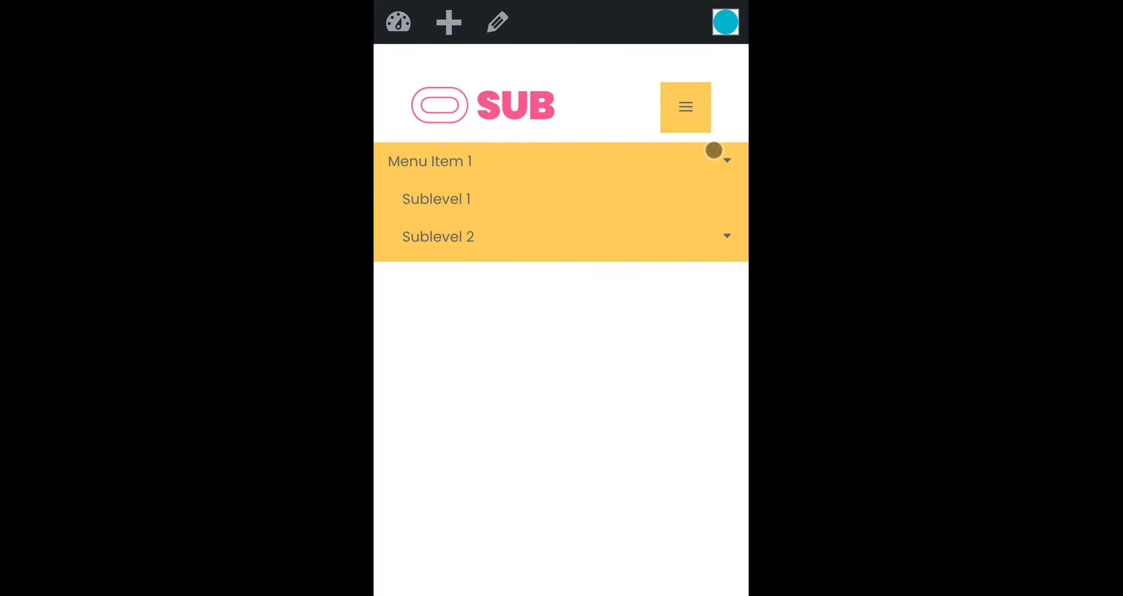
click(713, 159)
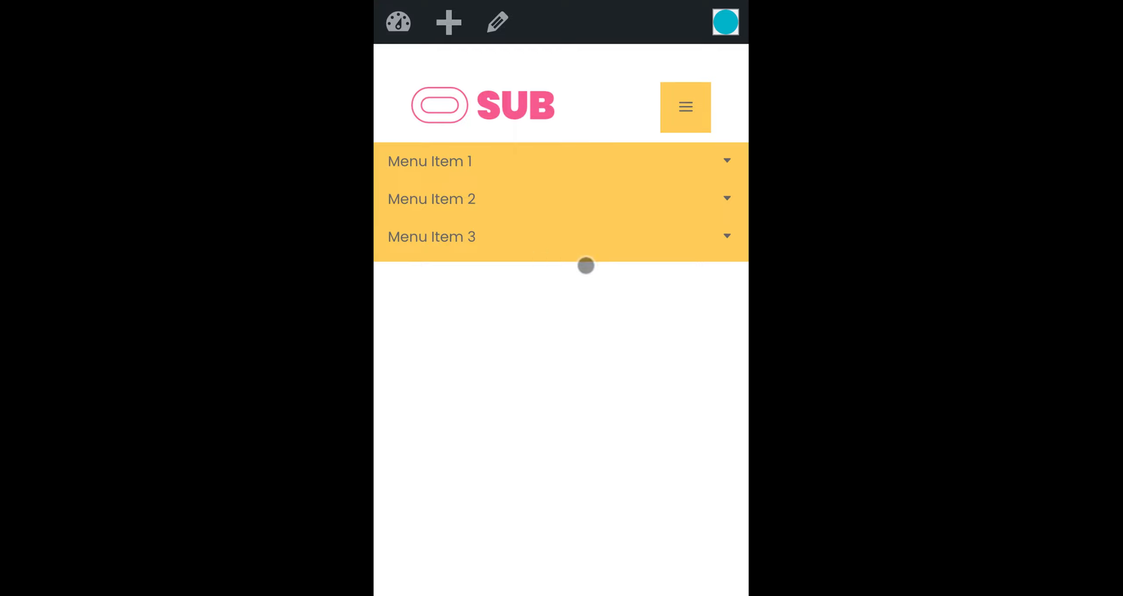
click(725, 205)
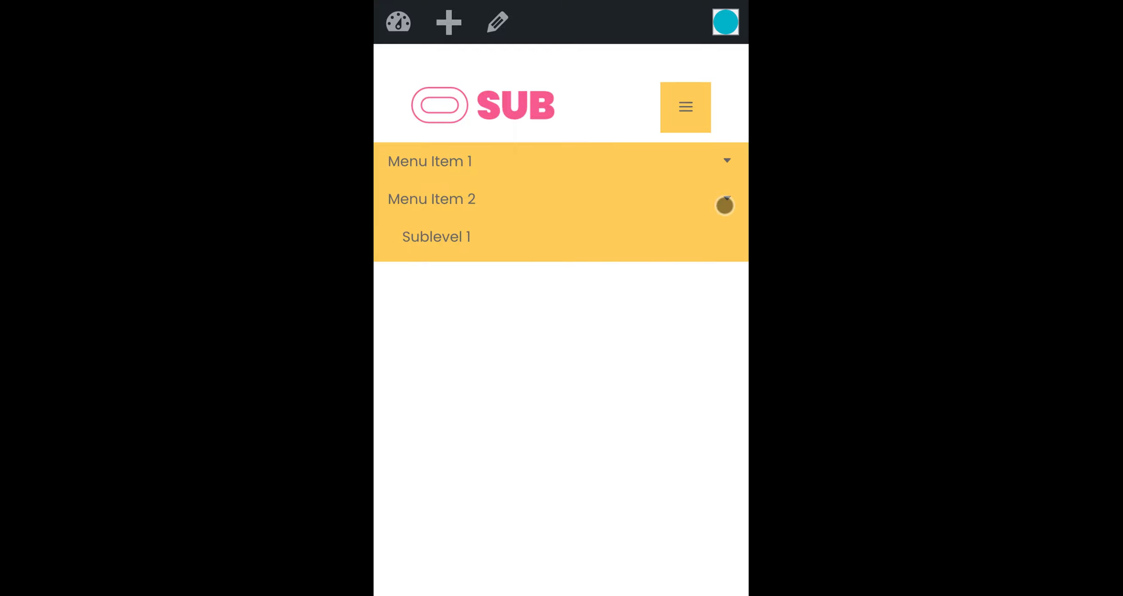
click(725, 204)
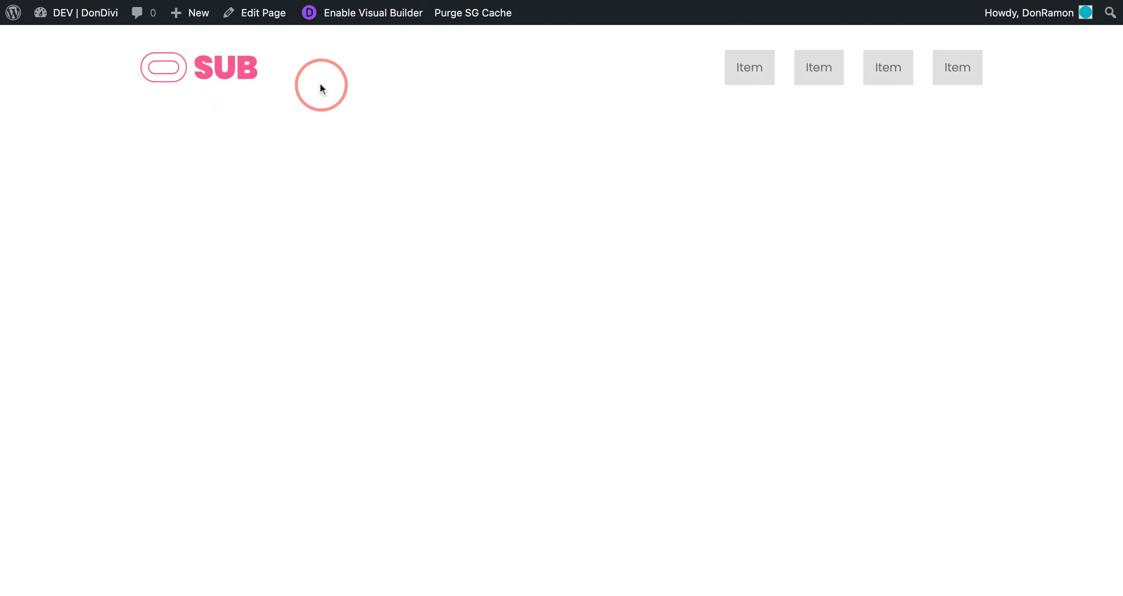
- Start building the page from scratch in the visual builder with a single-column row containing a default Blurb module
click(373, 13)
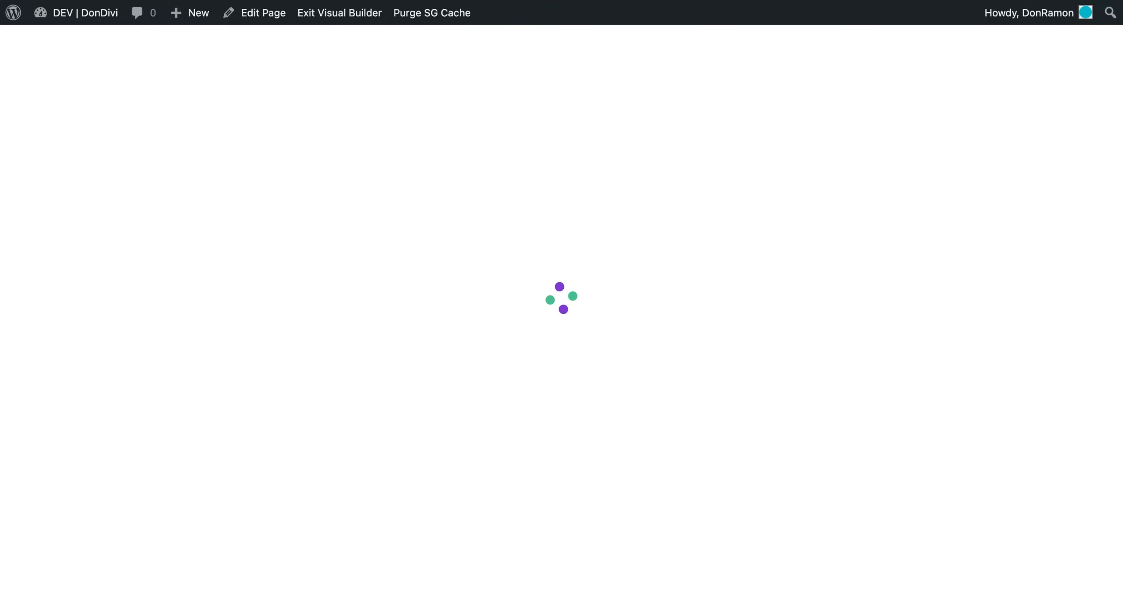
click(296, 260)
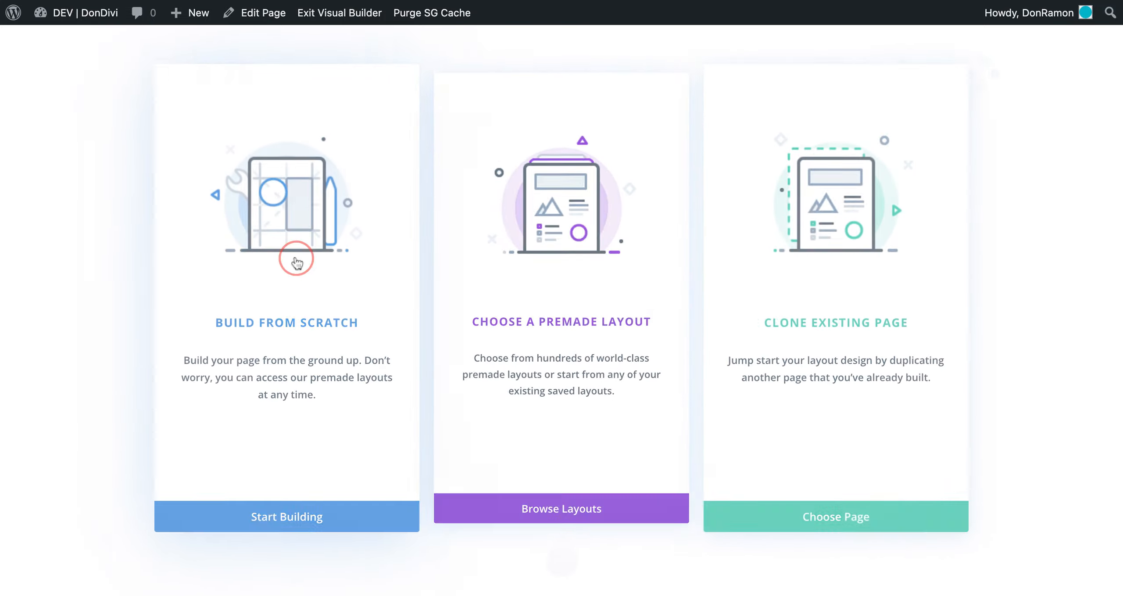
click(466, 312)
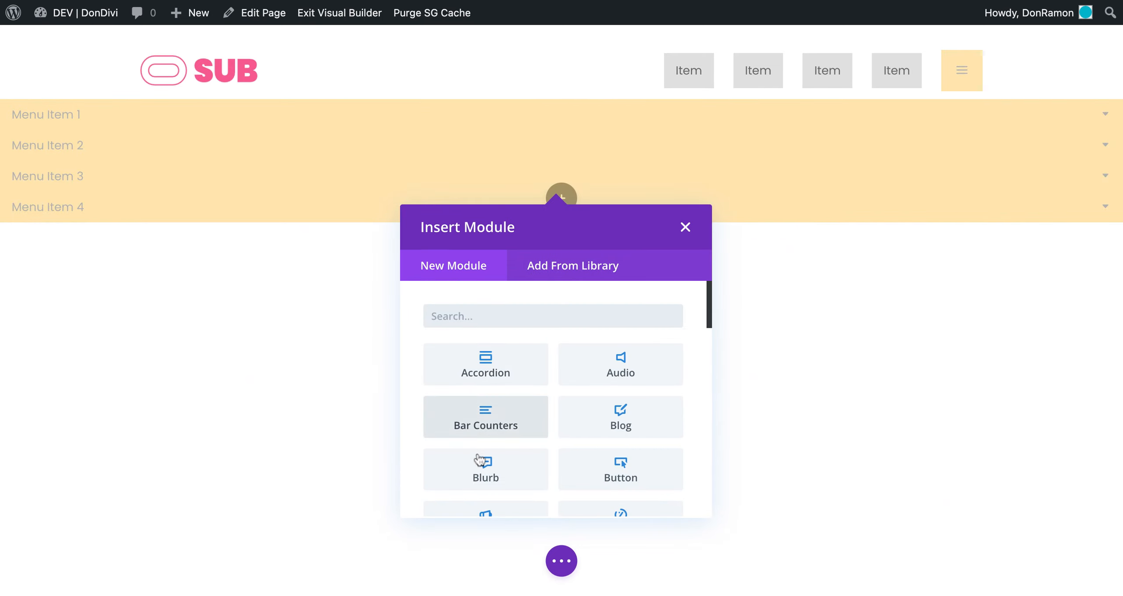
click(480, 472)
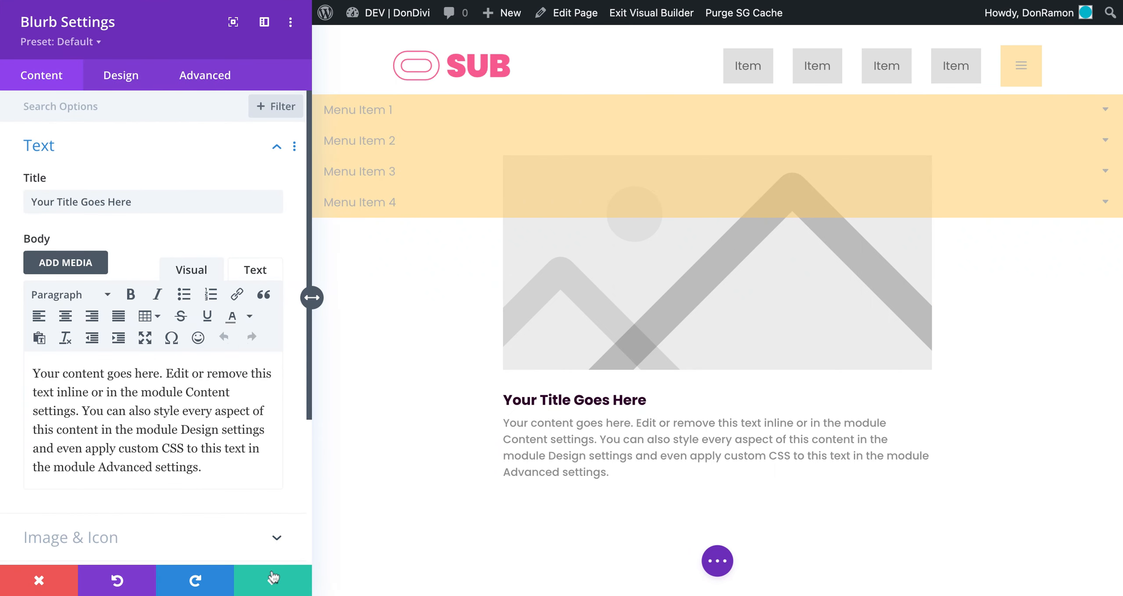
click(273, 581)
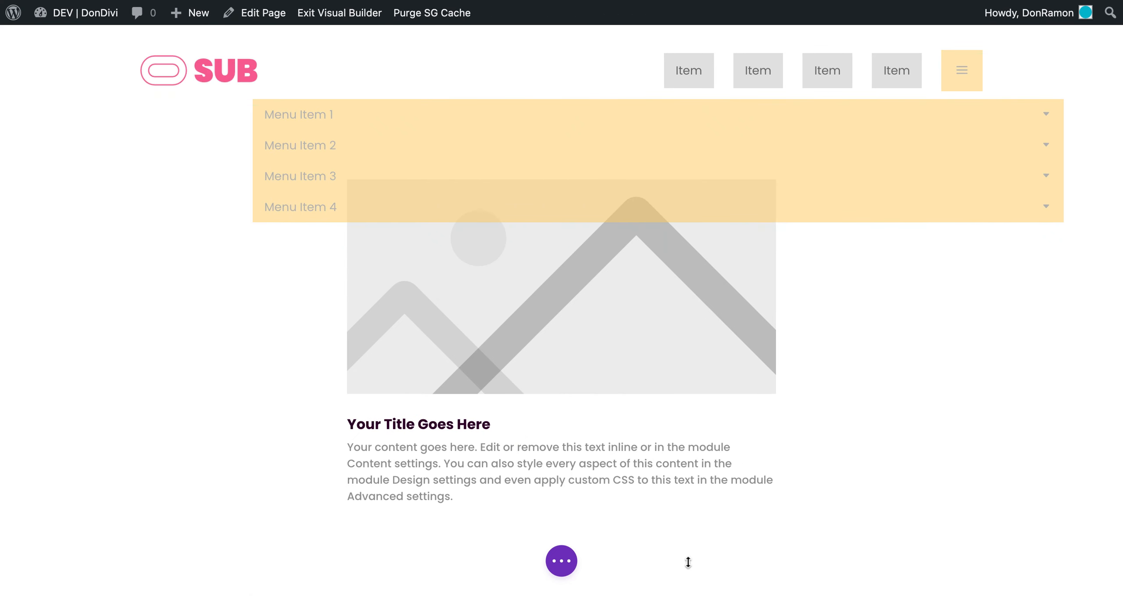
- Duplicate the Blurb module in the wireframe view, save the page and exit the visual builder
click(562, 560)
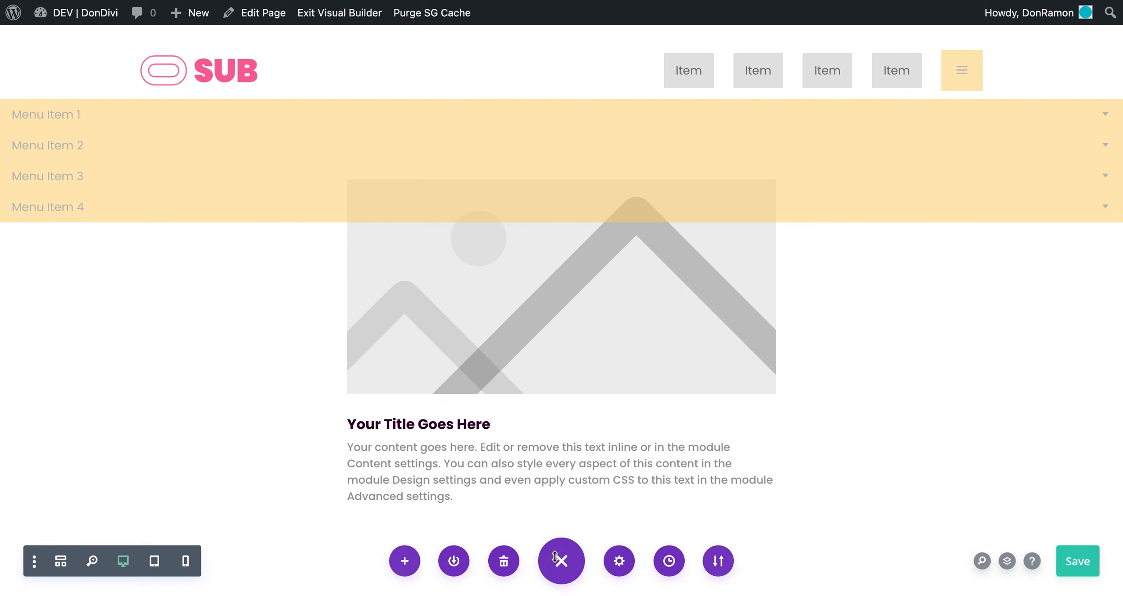
click(61, 560)
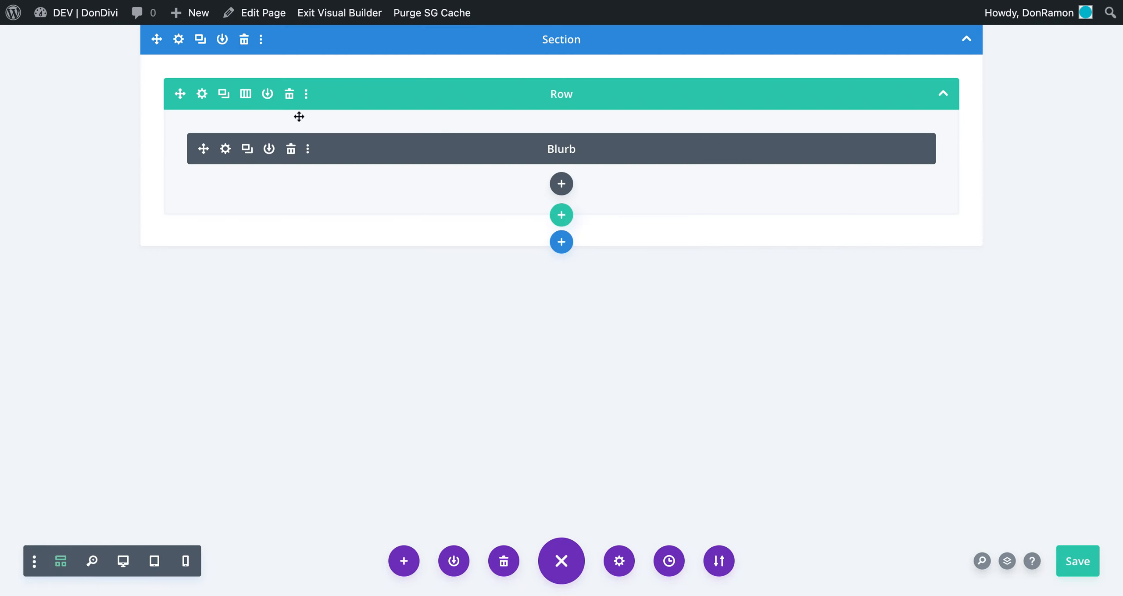
click(247, 149)
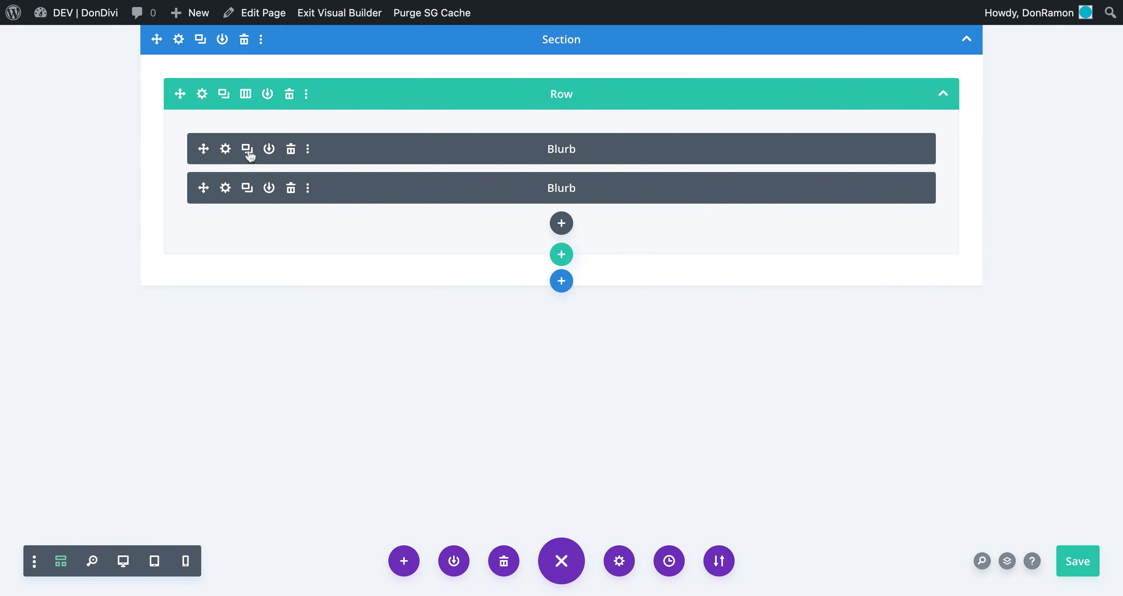
click(1079, 565)
click(124, 560)
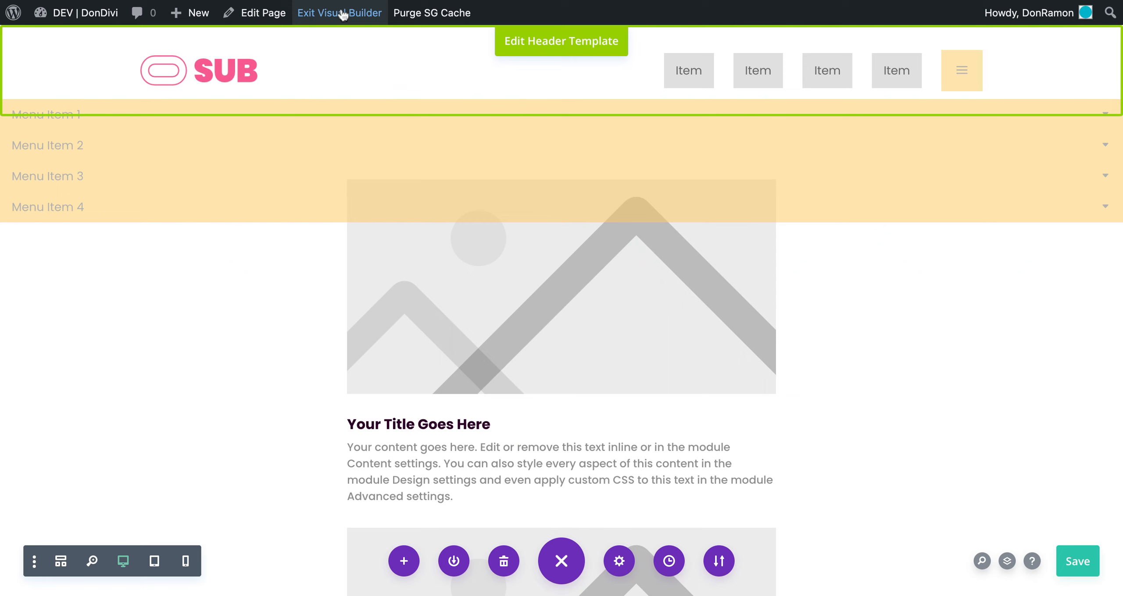
click(343, 15)
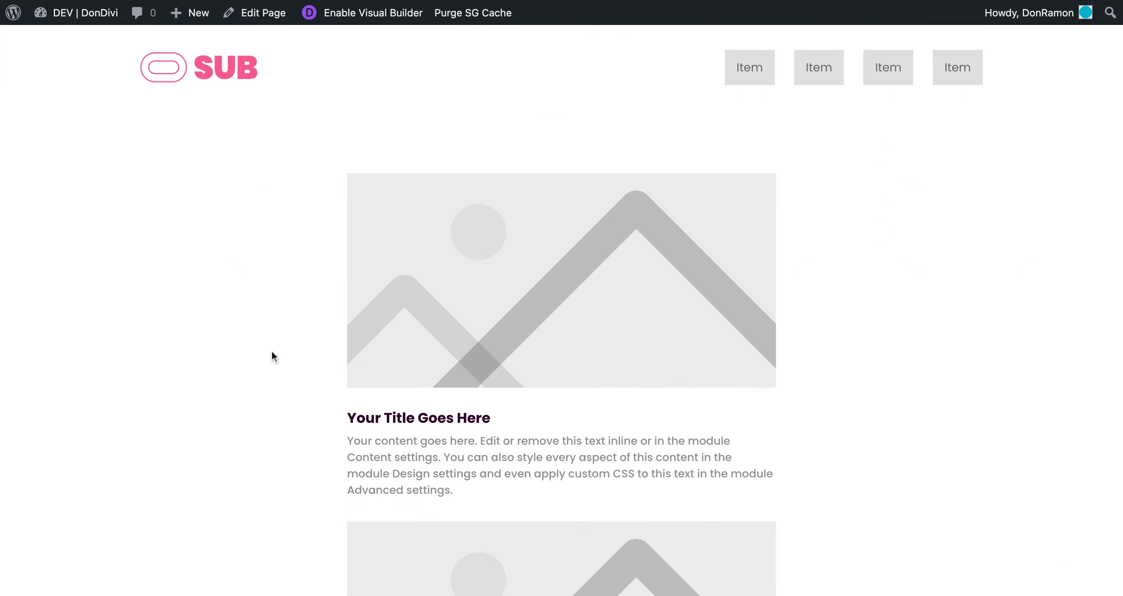
- Look over the live page with its Blurb content and switch it to a phone-size preview
scroll(270, 356, down, 10)
scroll(272, 351, up, 10)
scroll(273, 352, down, 10)
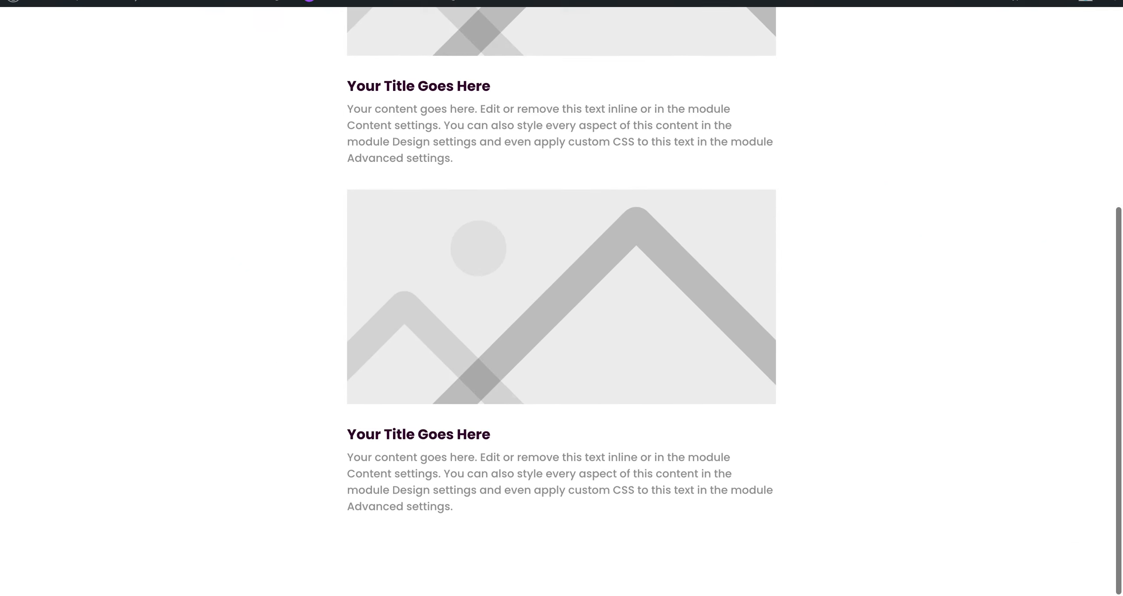
scroll(272, 352, up, 10)
click(144, 303)
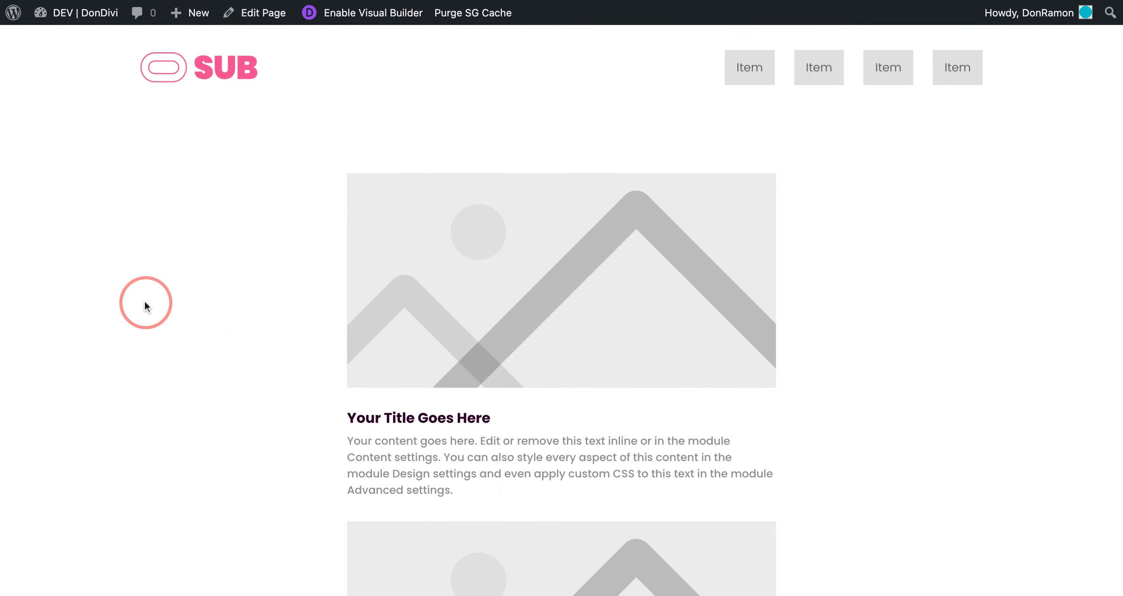
click(193, 536)
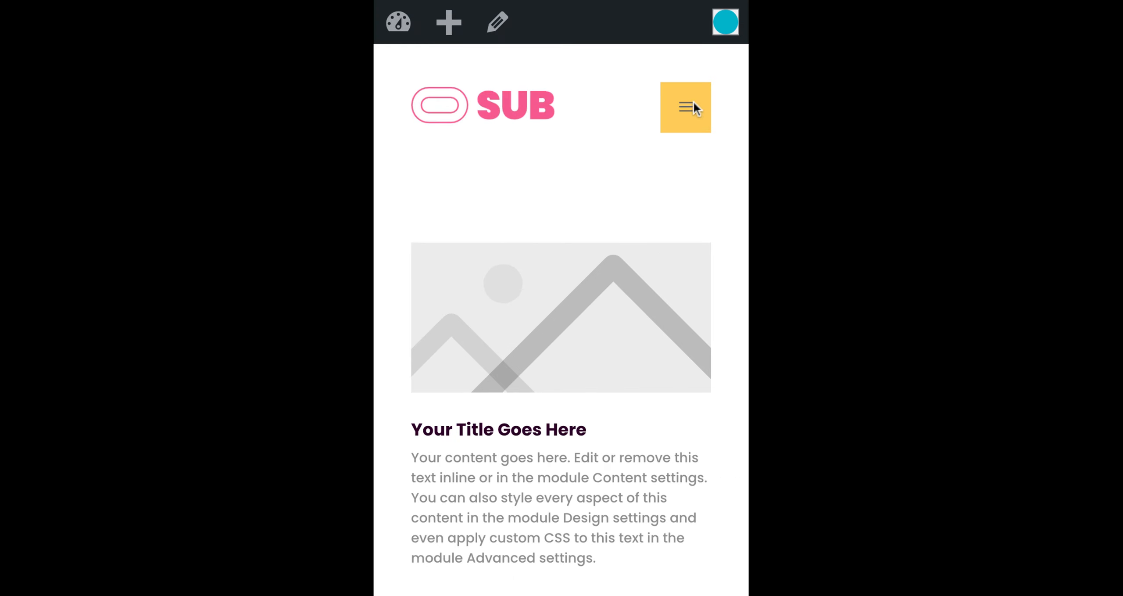
- Open the hamburger sub menu over the page content, toggle the sublevels of its menu items and close it again
click(684, 107)
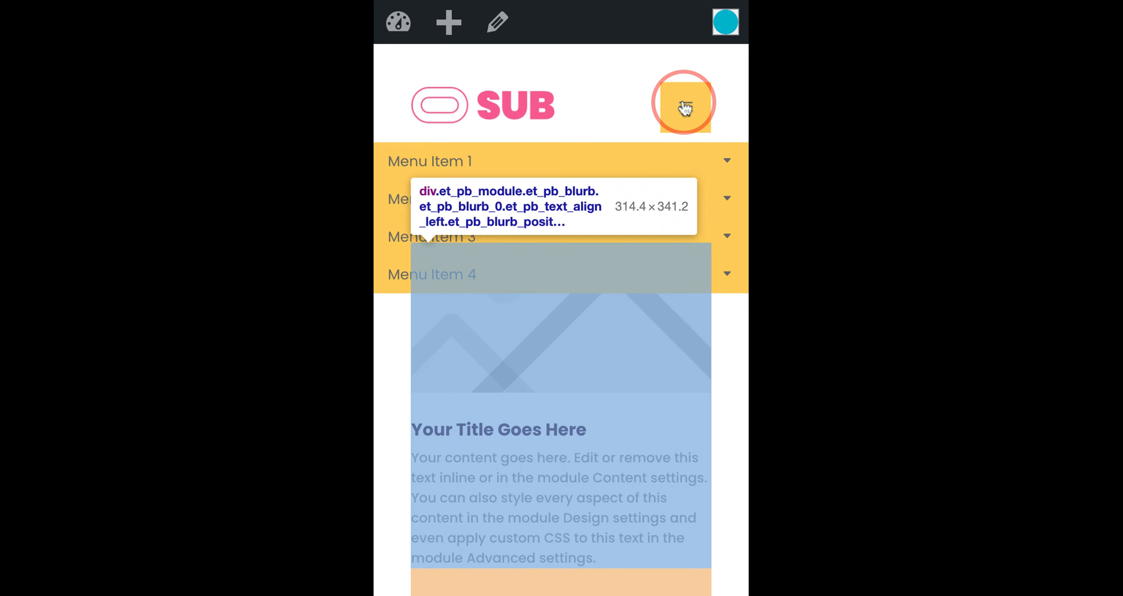
click(684, 102)
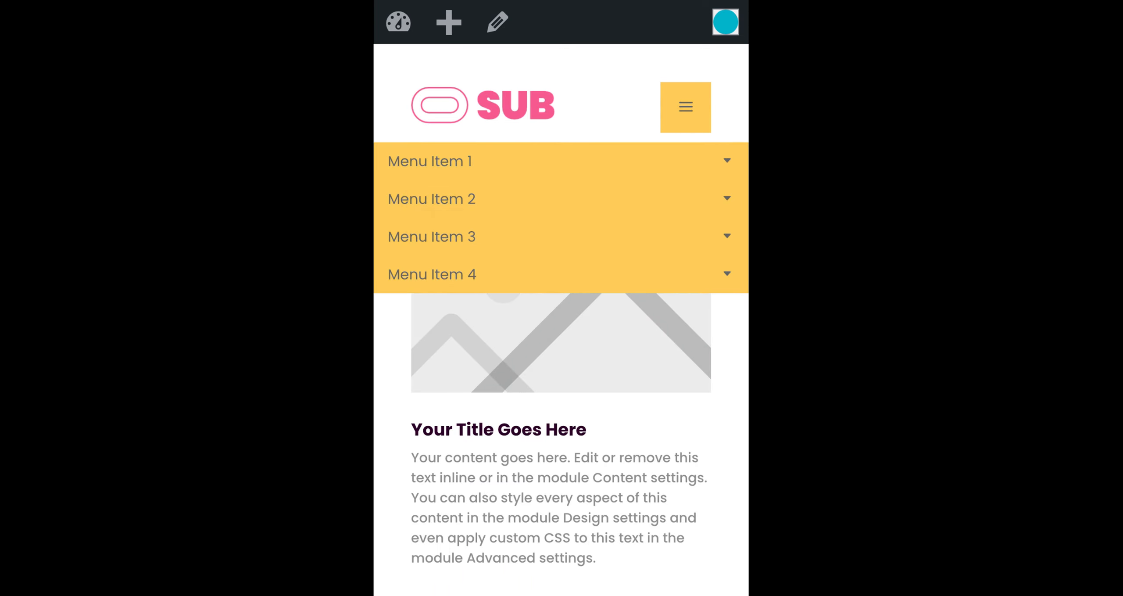
click(697, 277)
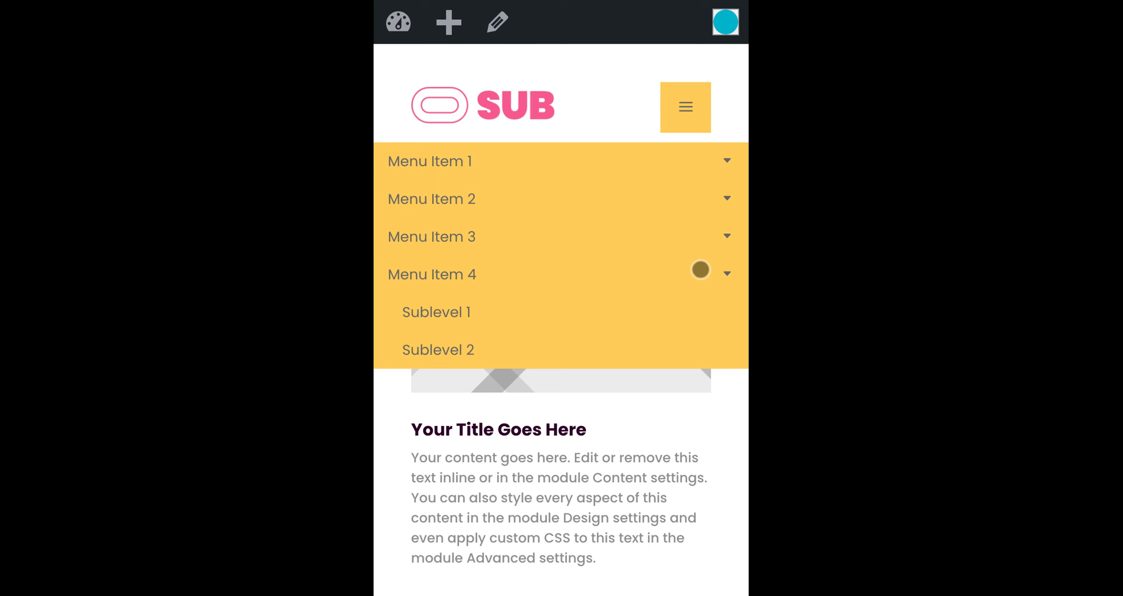
click(706, 226)
click(707, 226)
click(707, 196)
click(707, 163)
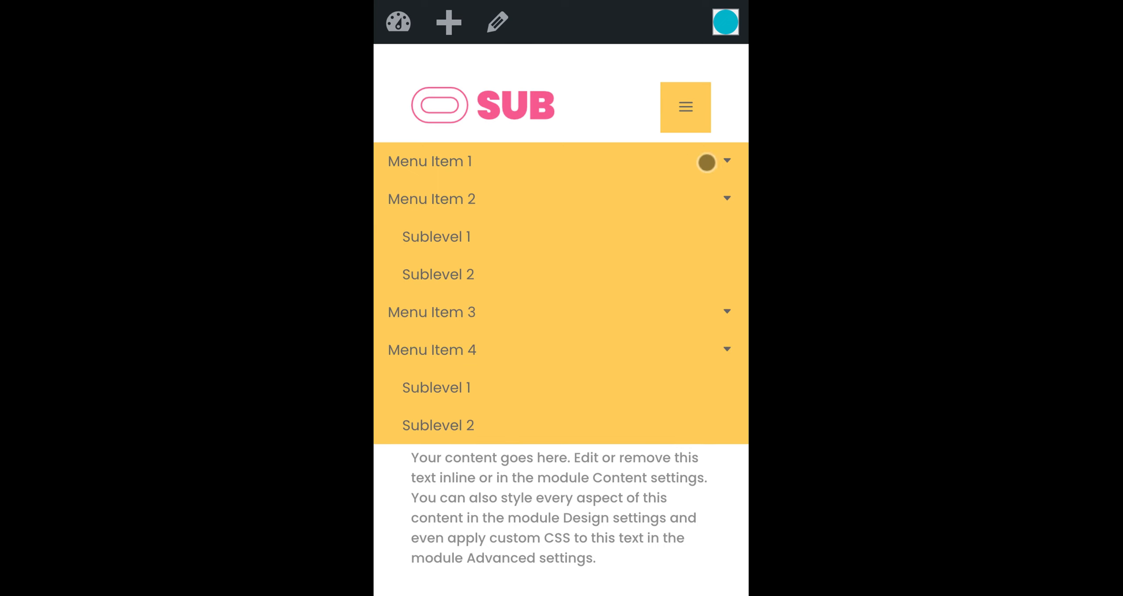
click(614, 112)
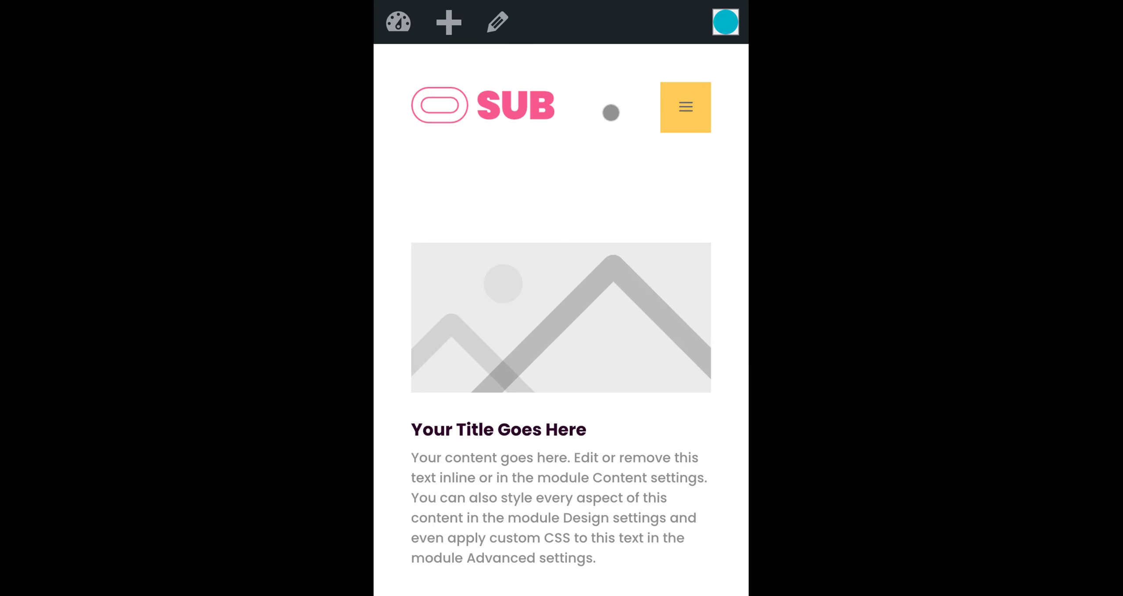